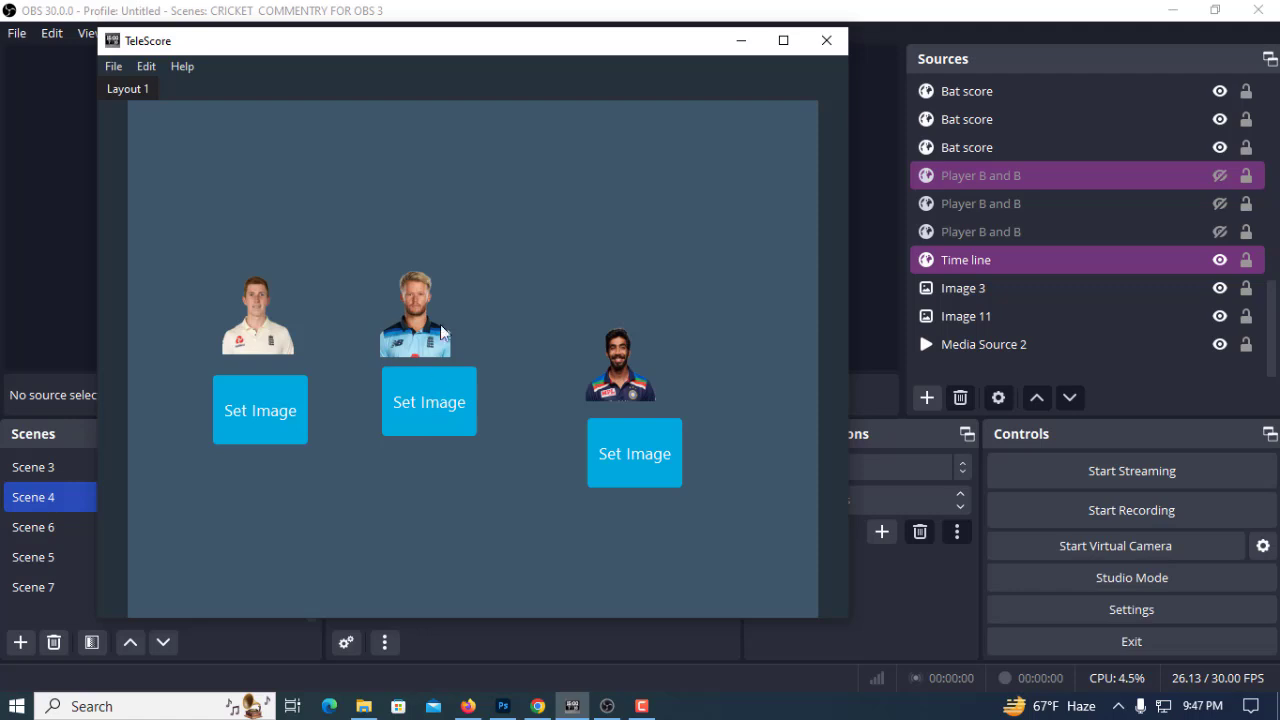
Replace the second batsman's picture with the "rehan ahmed" image from Downloads, and check the scoreboard in OBS
click(429, 405)
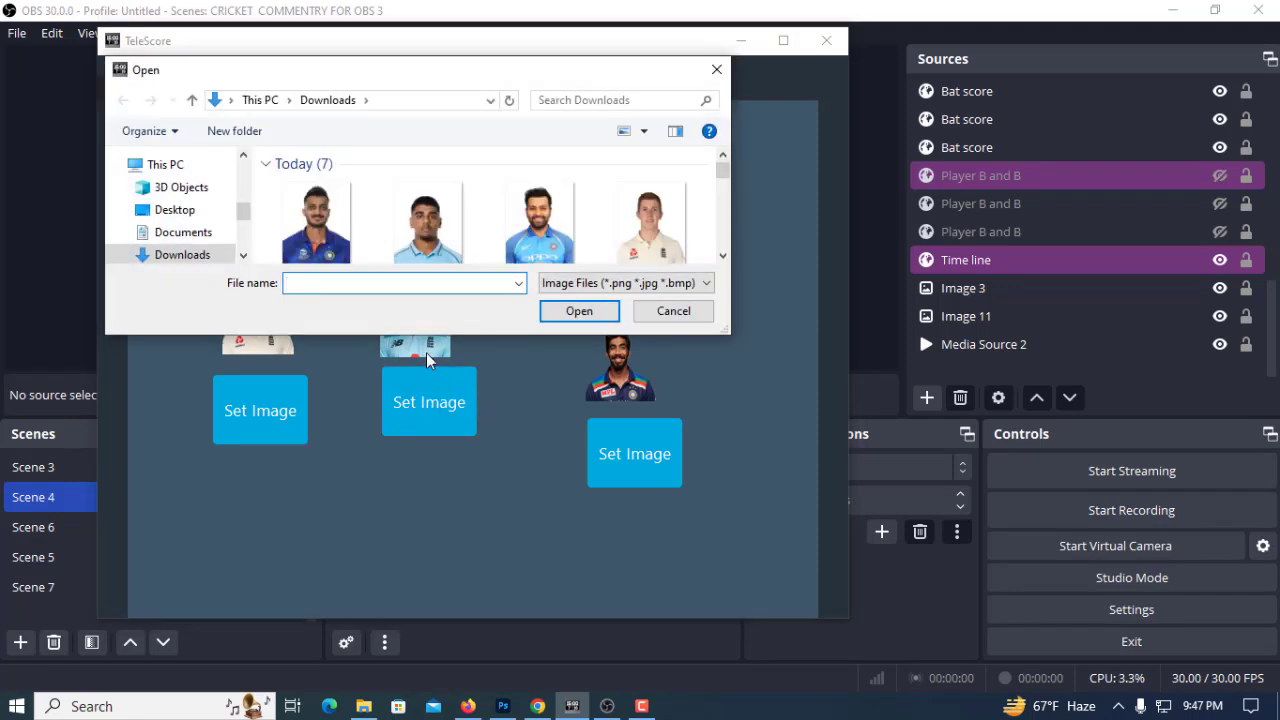
scroll(455, 240, down, 3)
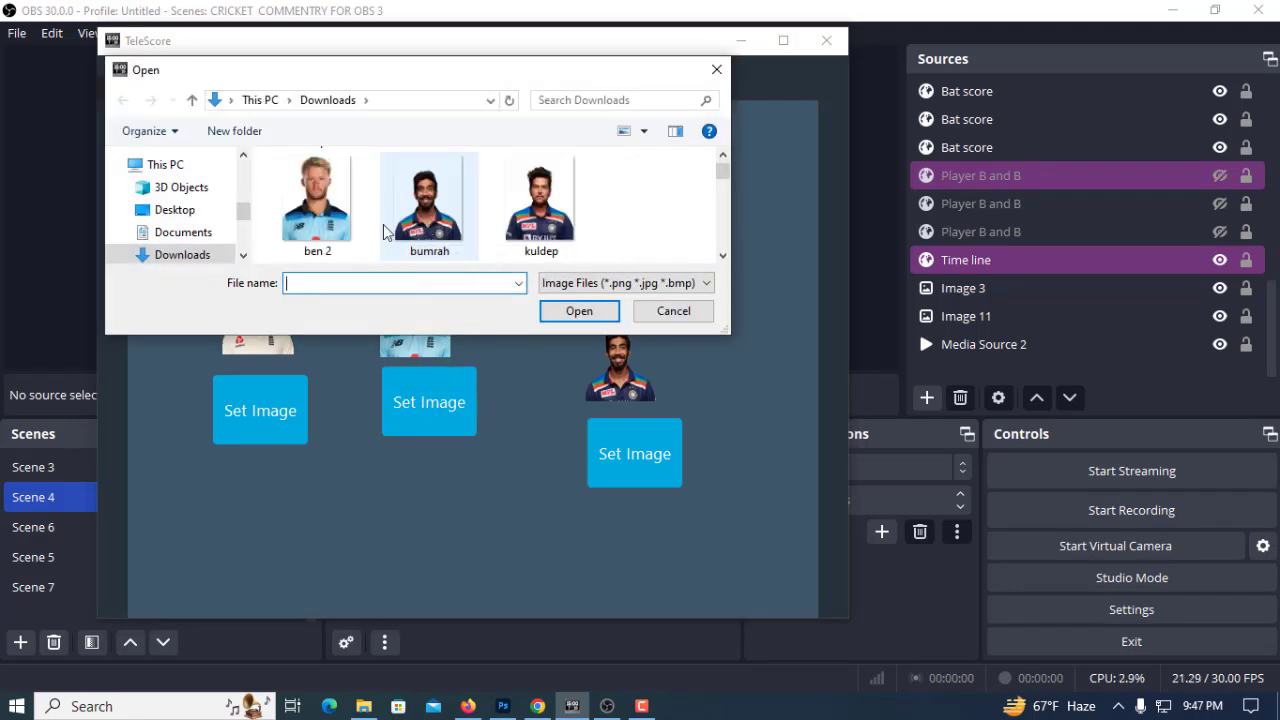
scroll(455, 230, up, 3)
click(429, 200)
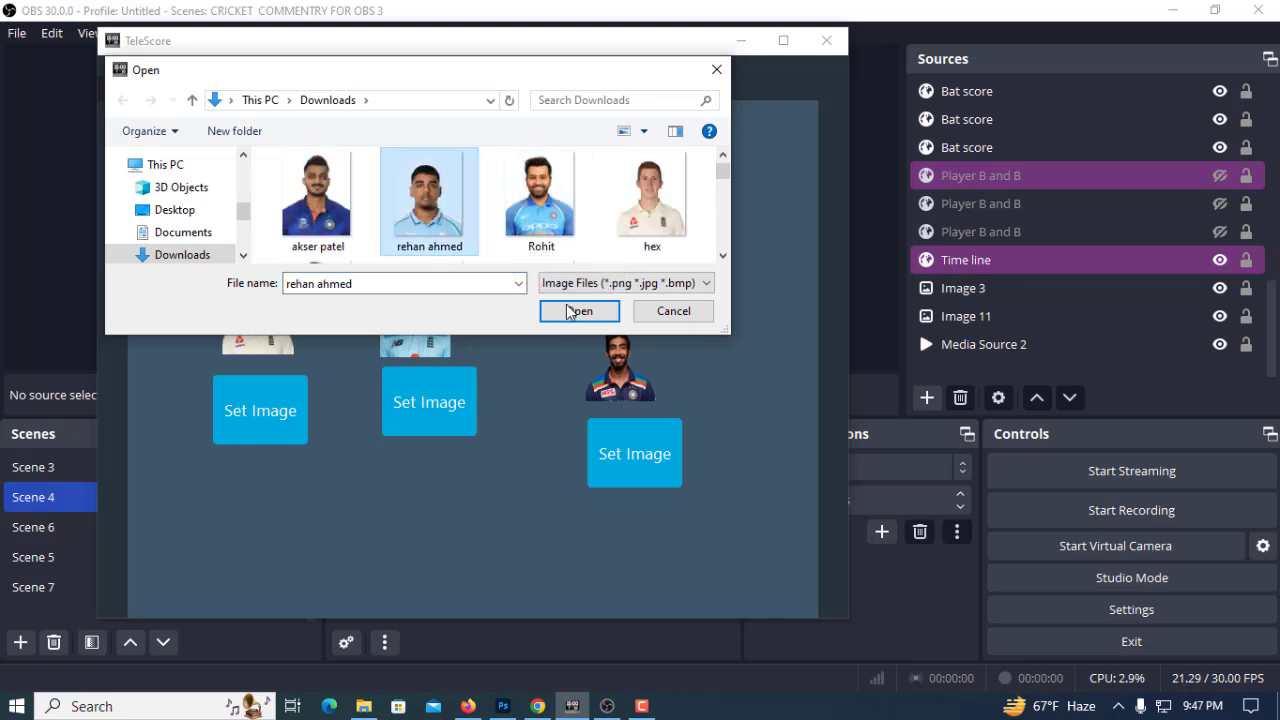
click(576, 311)
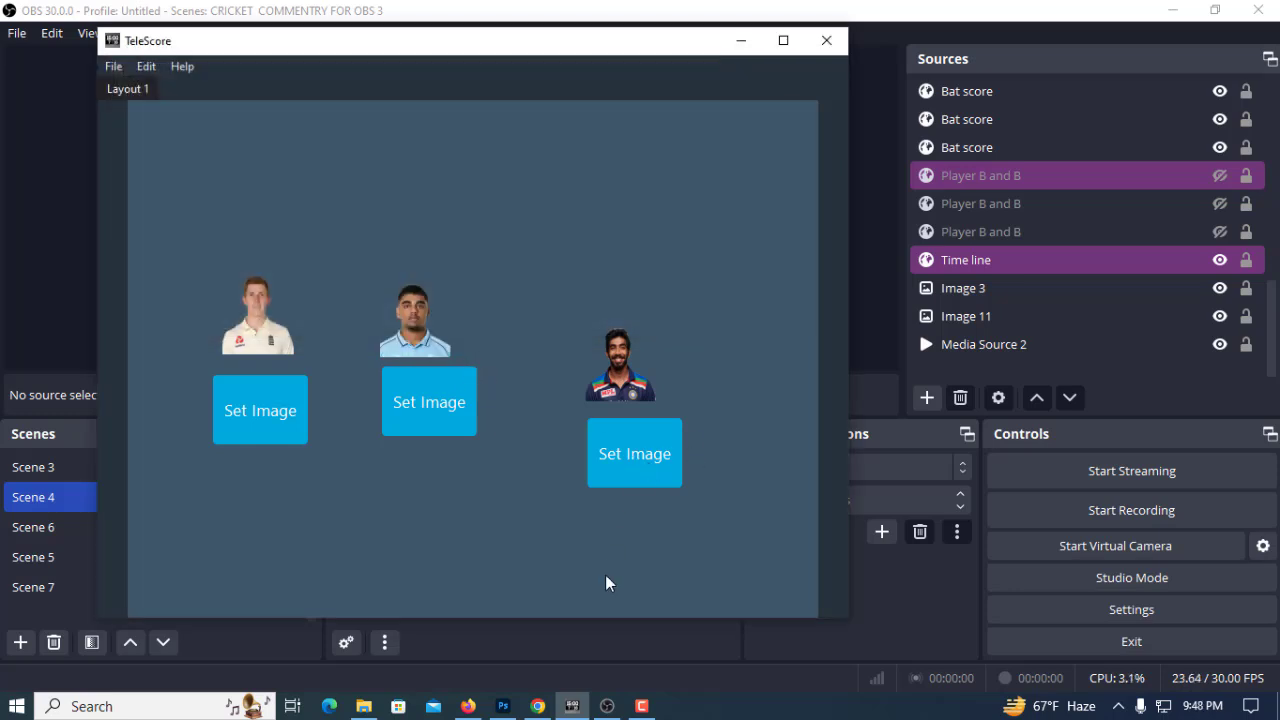
click(606, 704)
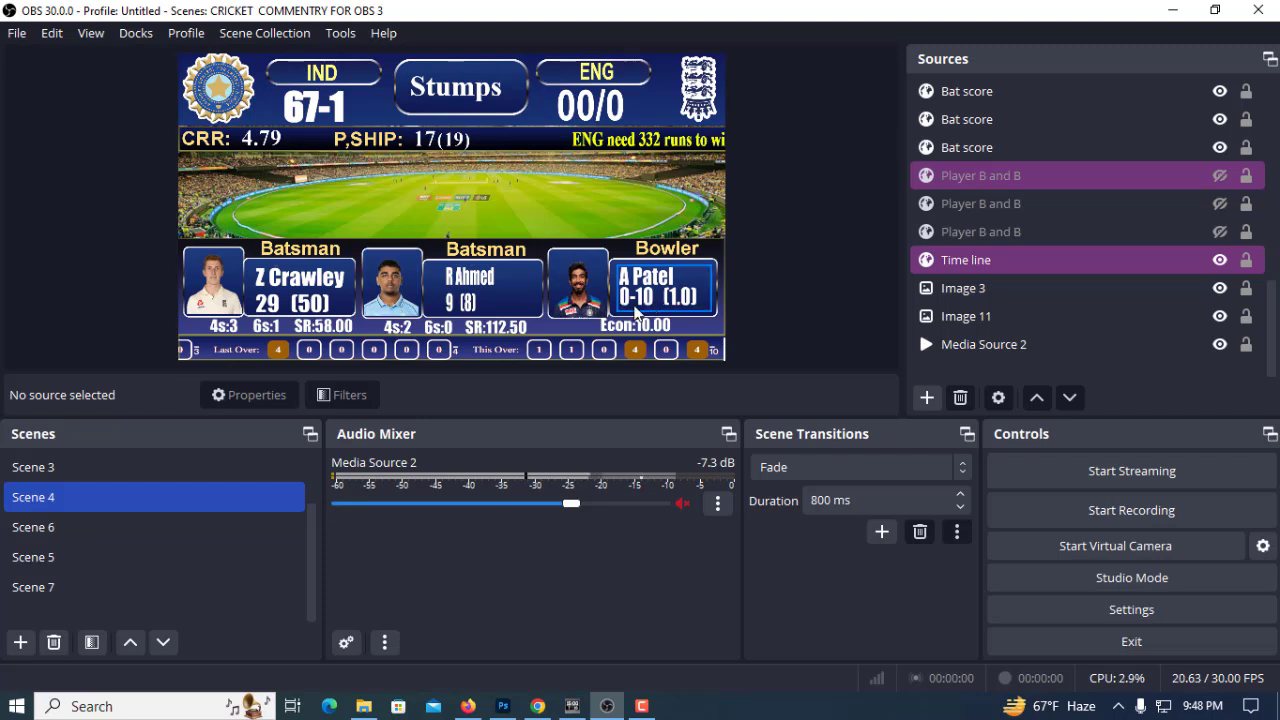
In TeleScore, replace the bowler's picture with the "akser patel" image from Downloads and return to the OBS scoreboard
click(571, 706)
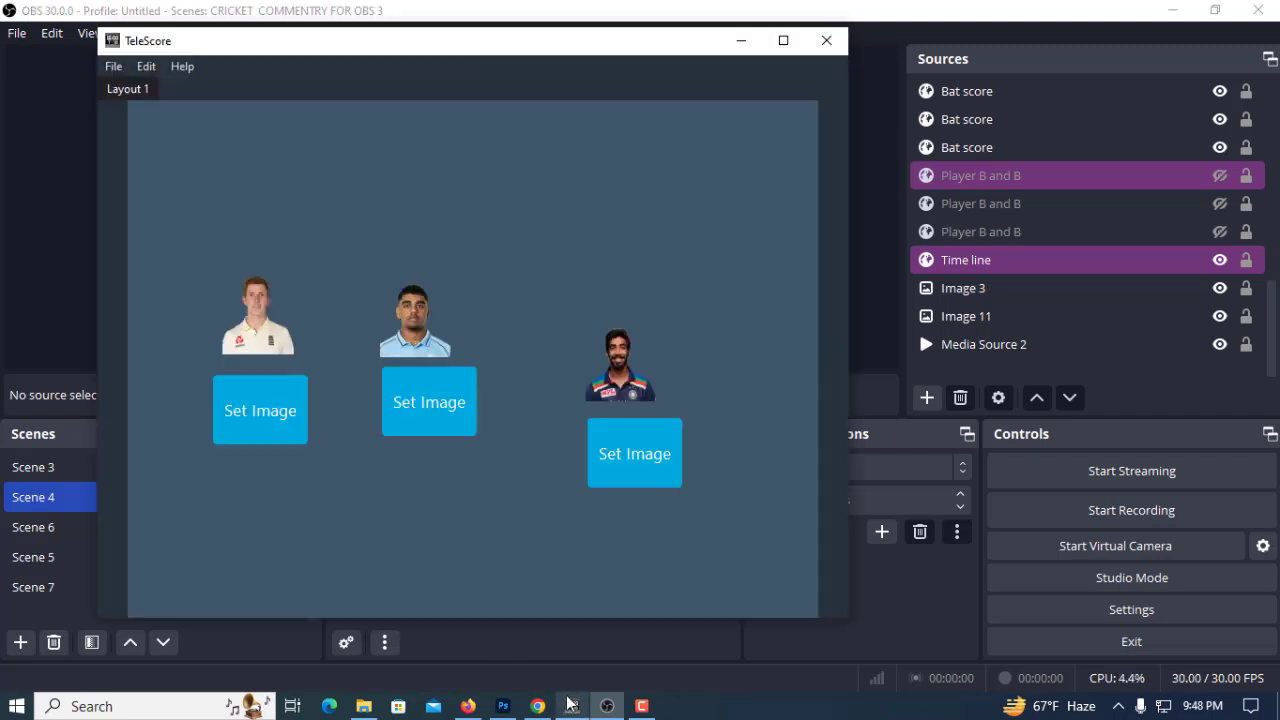
click(655, 452)
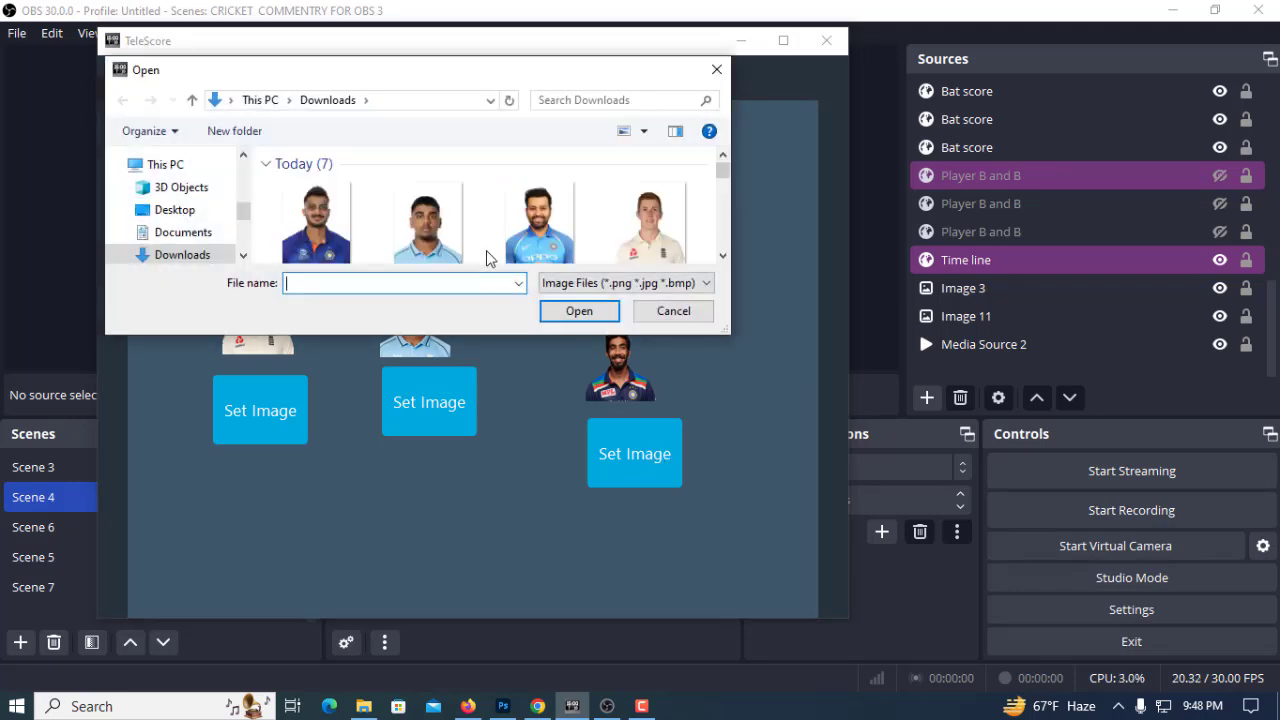
scroll(397, 222, up, 2)
click(318, 208)
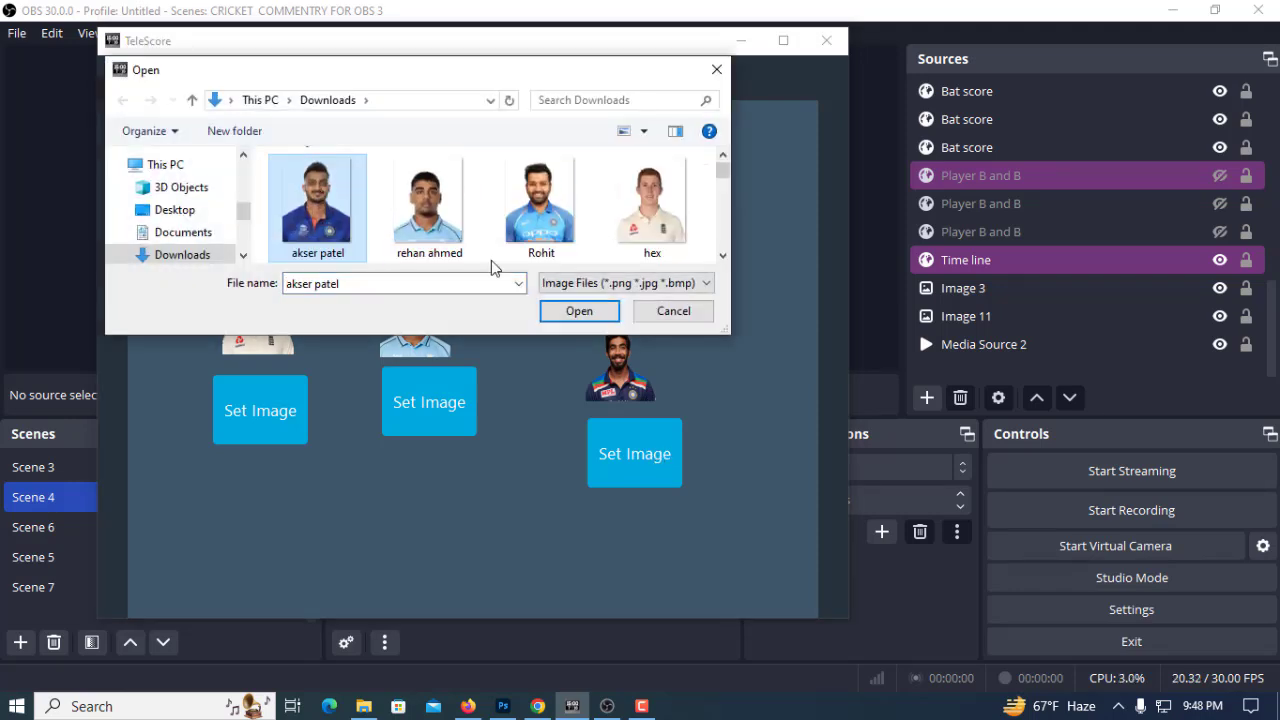
click(596, 313)
click(741, 41)
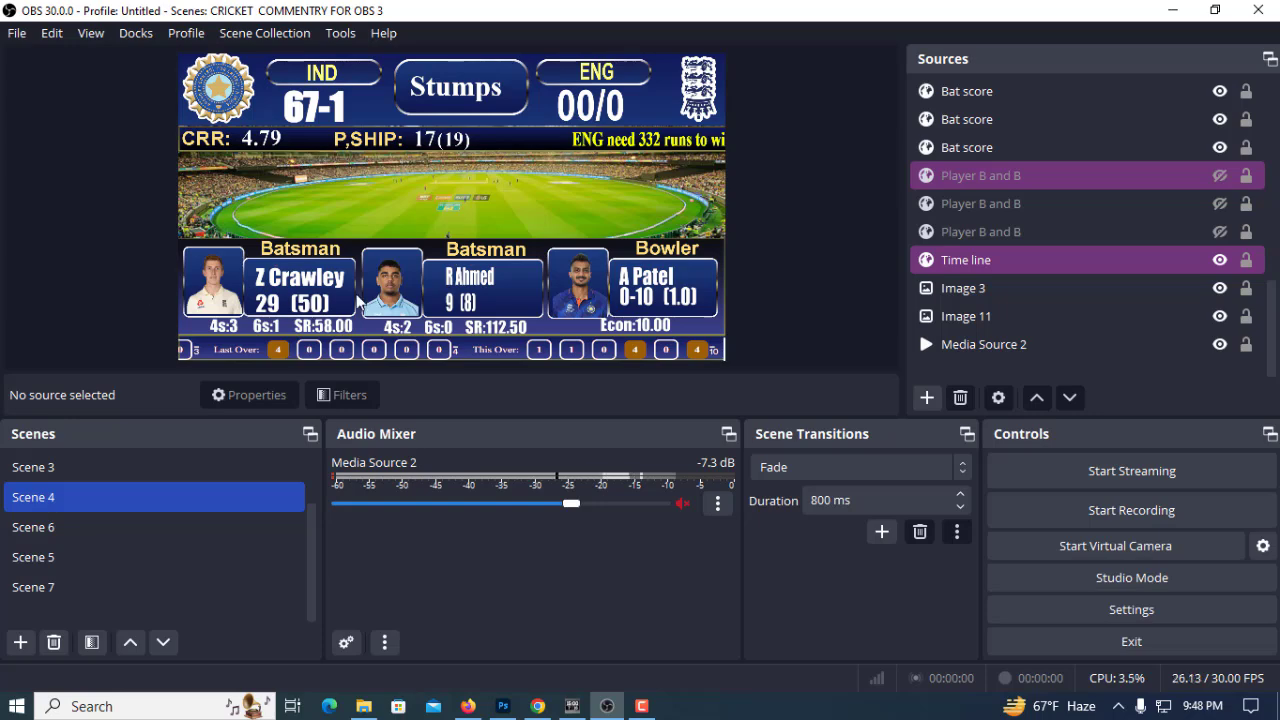
Switch to TeleScore, set the first batsman's picture to the "Rohit" image, and view the scoreboard in OBS
click(572, 706)
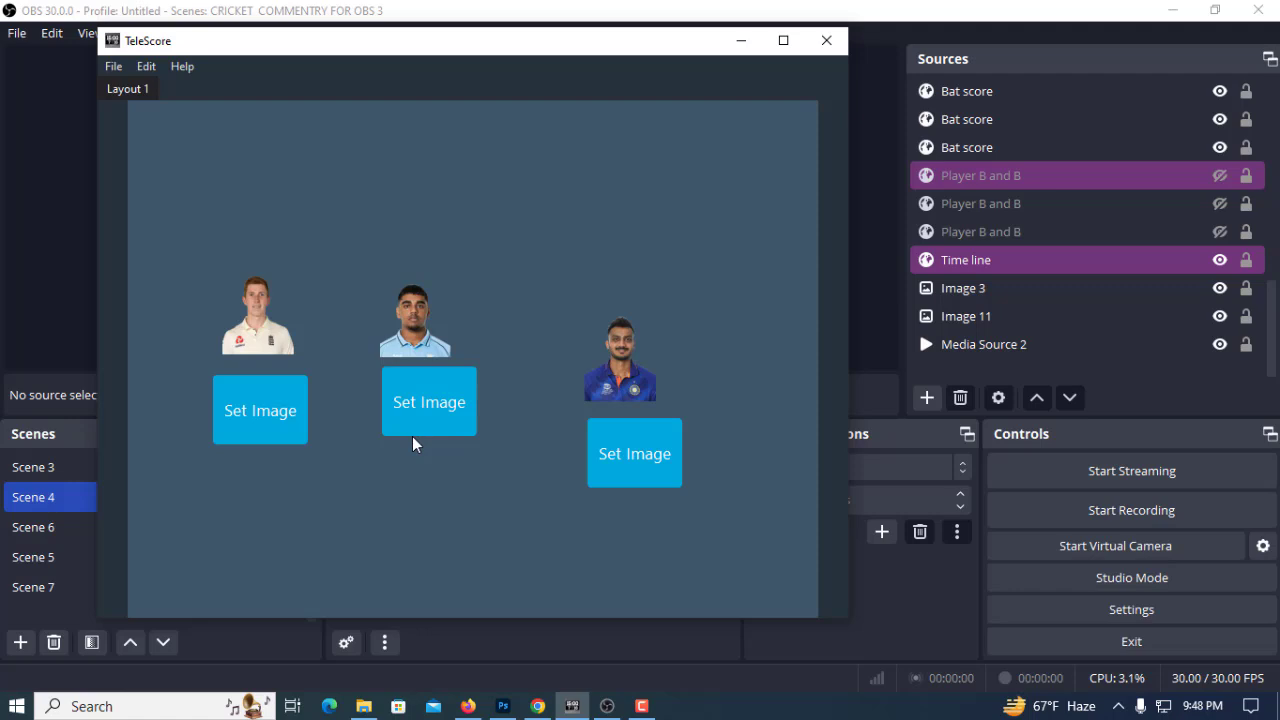
click(234, 390)
scroll(521, 218, down, 1)
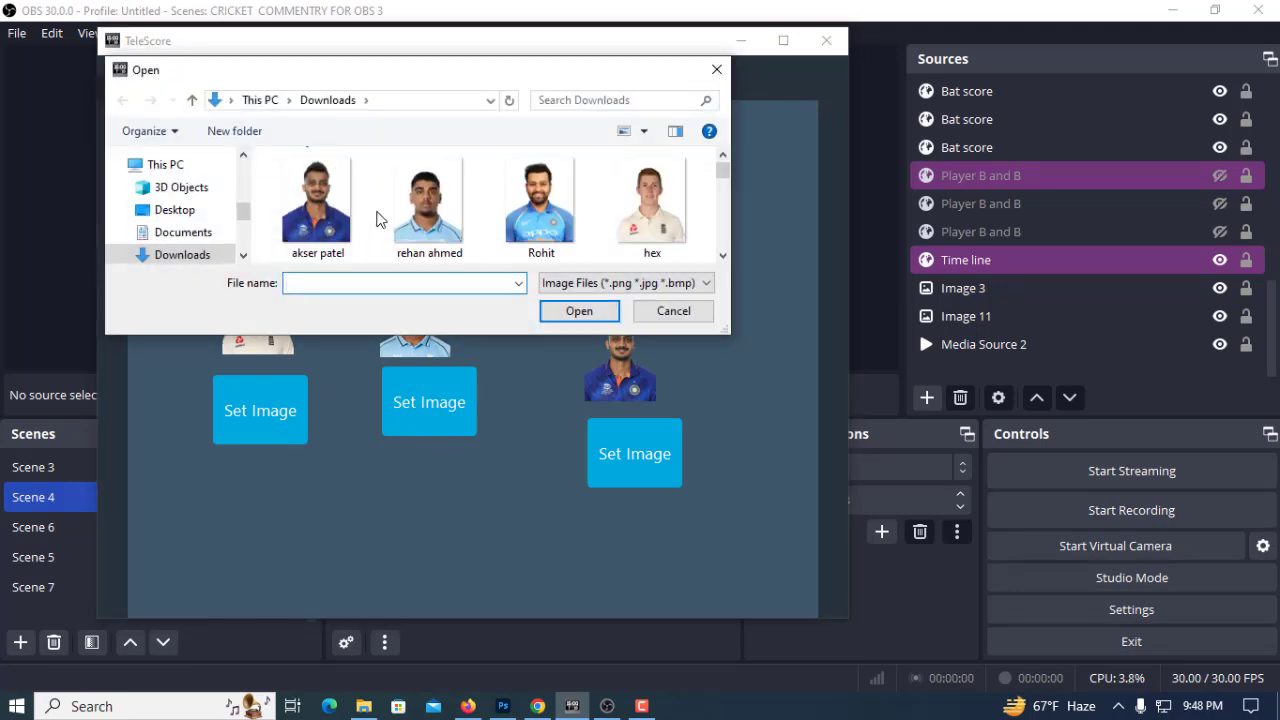
click(533, 224)
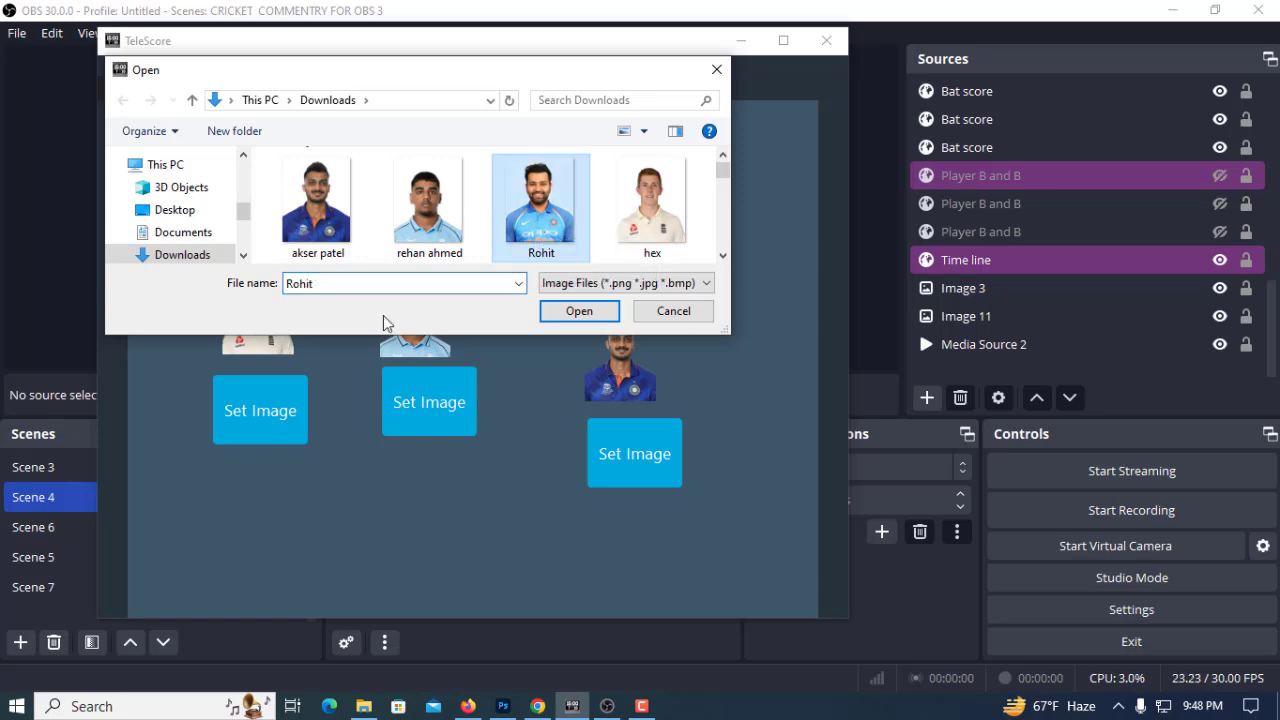
click(579, 311)
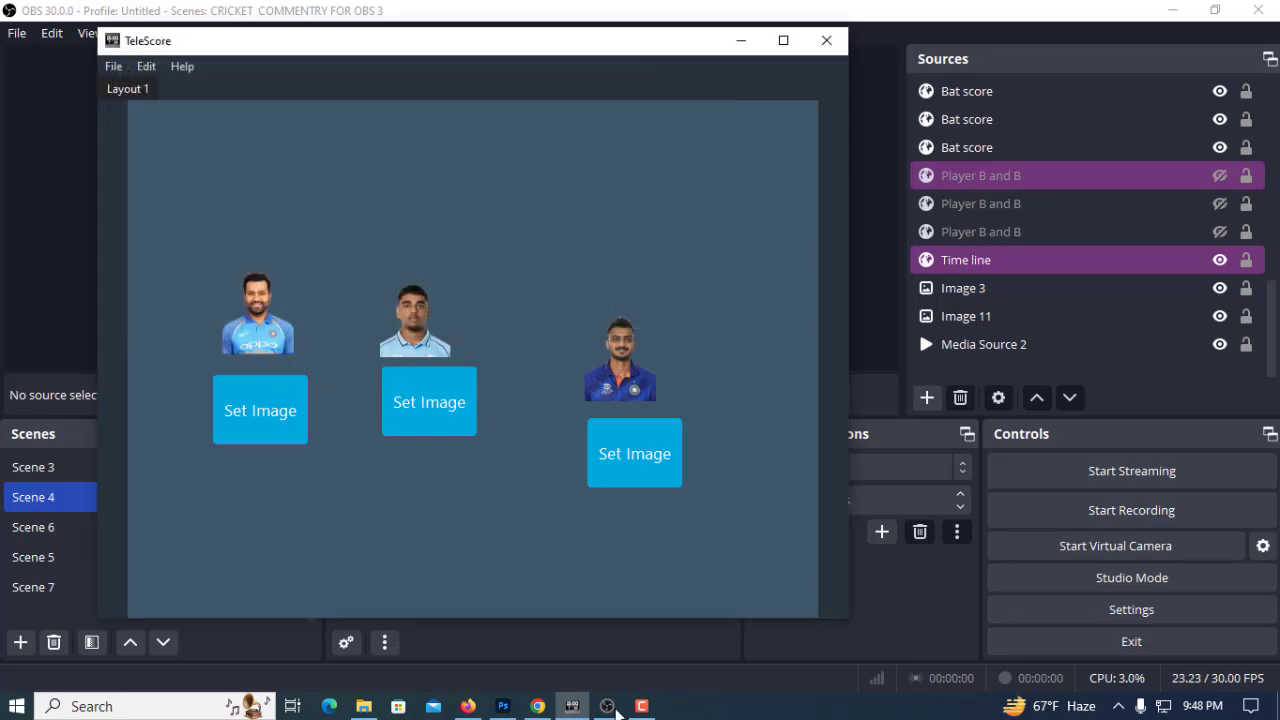
click(641, 706)
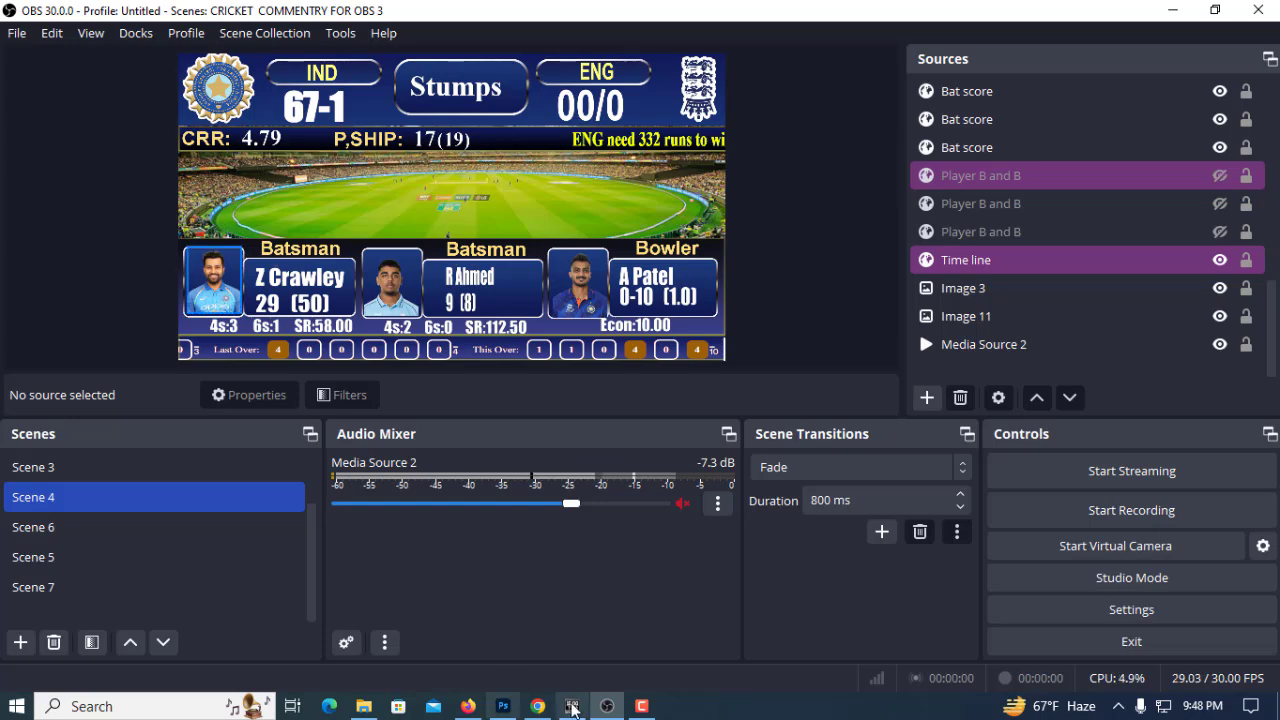
Set the second batsman's picture to the "kuldep" image in TeleScore and view the scoreboard in OBS
click(571, 706)
click(432, 404)
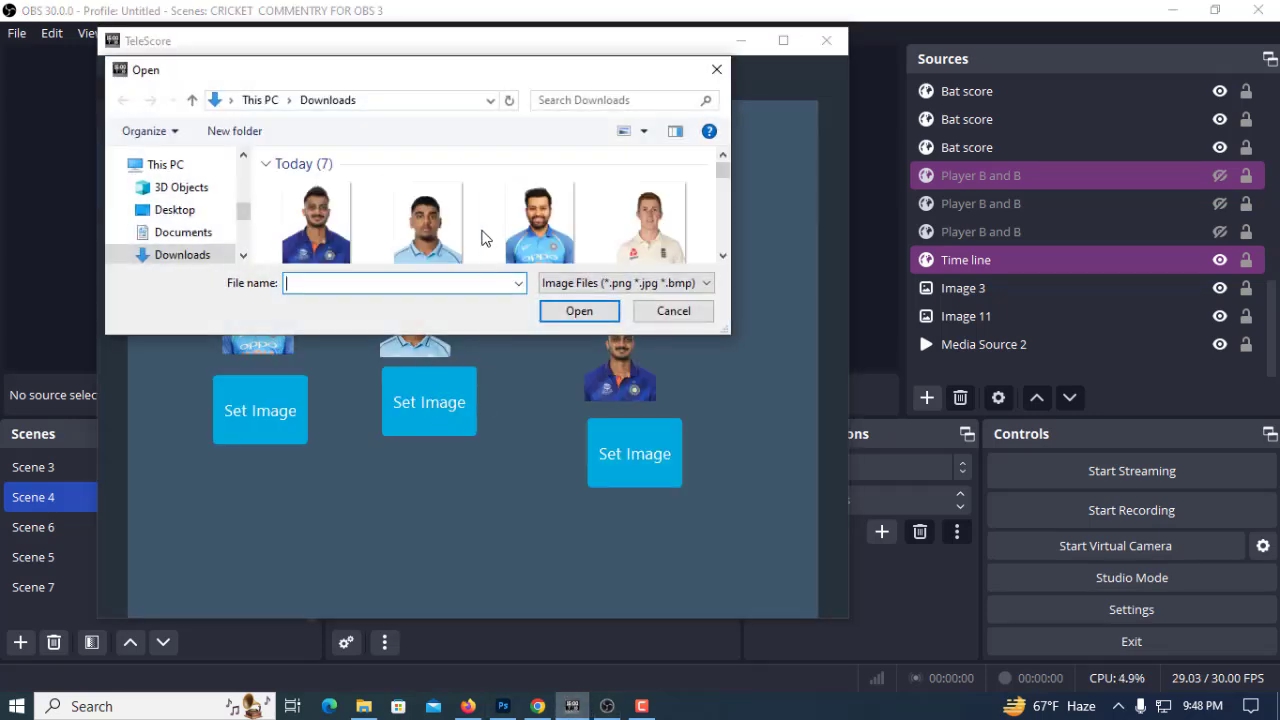
scroll(487, 240, down, 2)
click(540, 200)
click(576, 313)
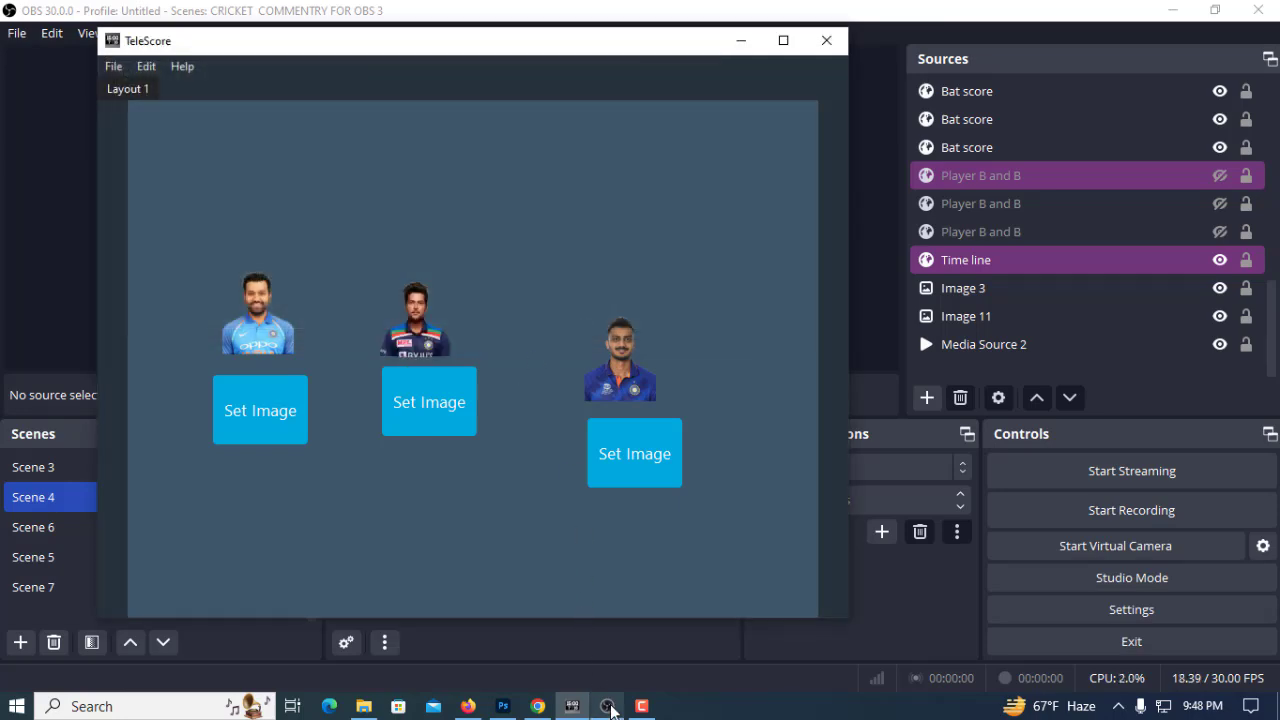
click(607, 706)
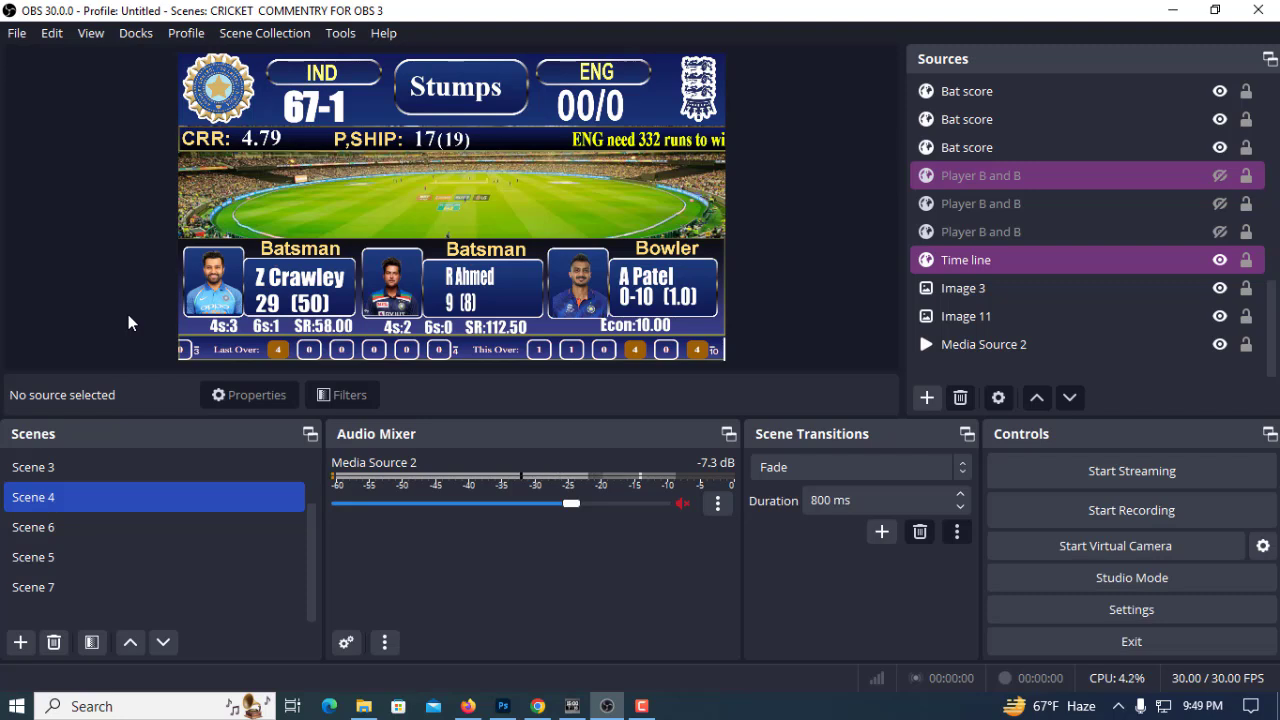
Switch to TeleScore and set the first batsman's picture to the "hex" image from Downloads
click(571, 706)
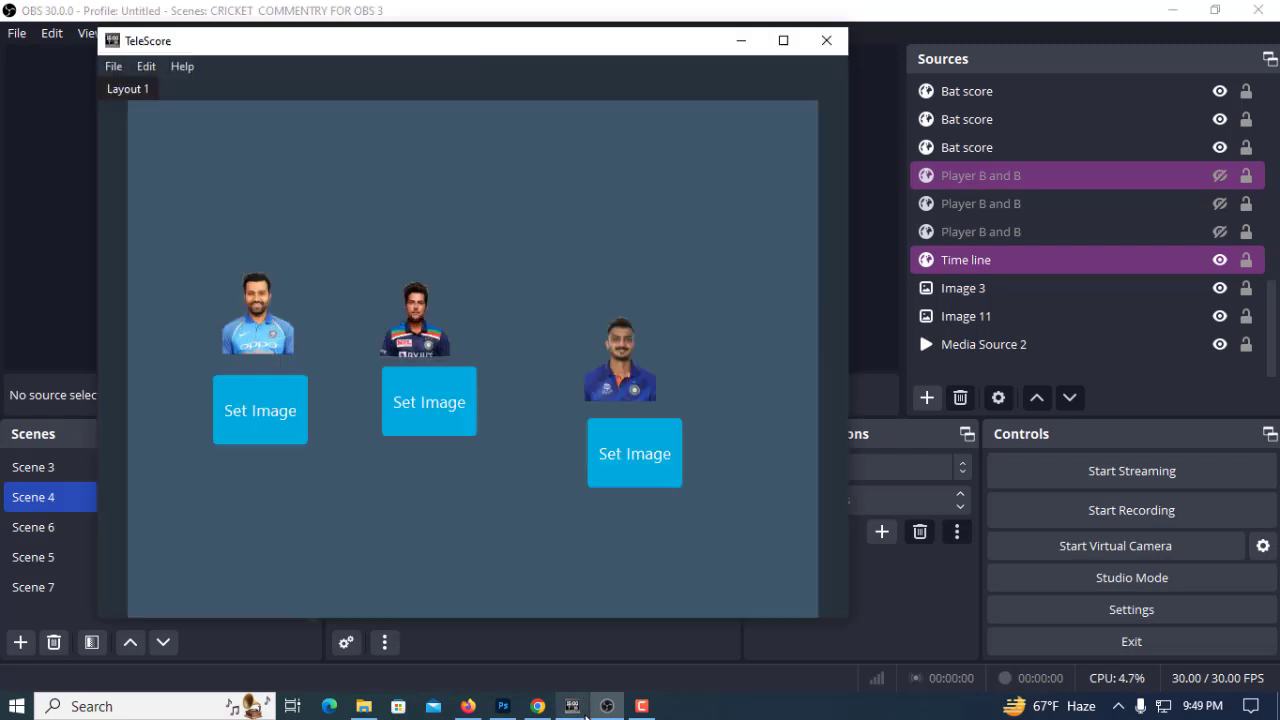
click(295, 436)
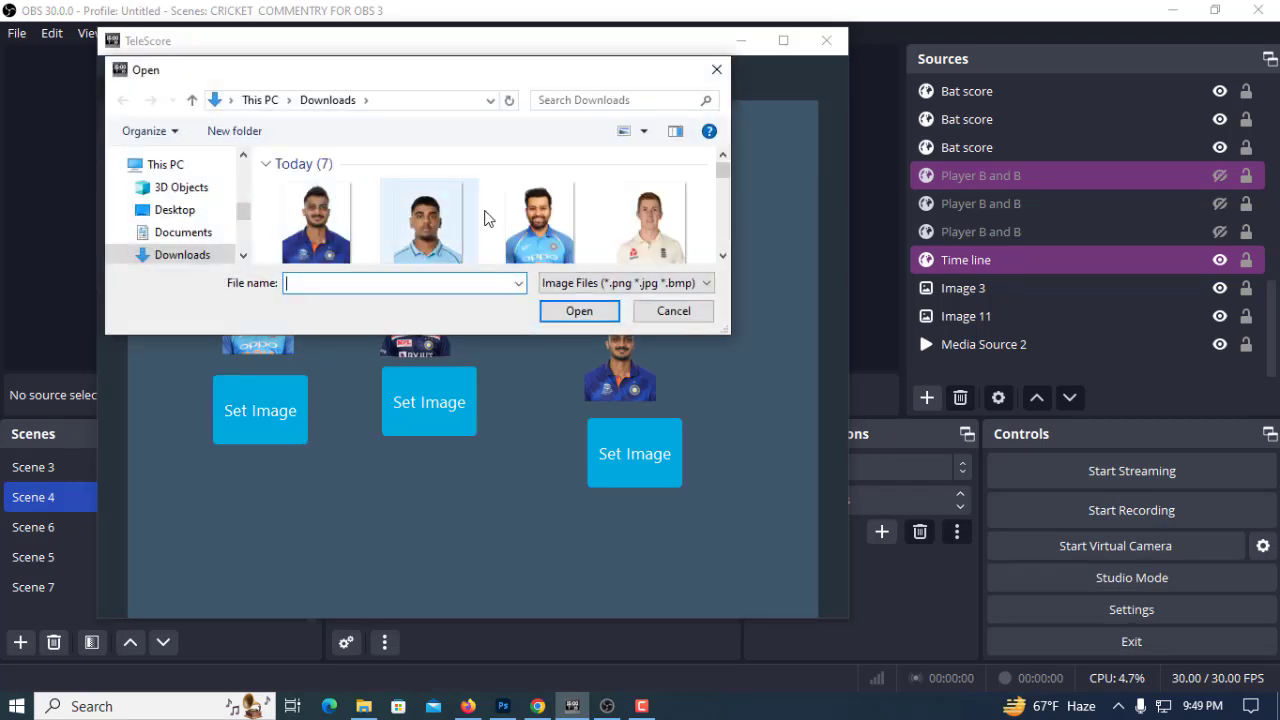
click(650, 225)
click(610, 315)
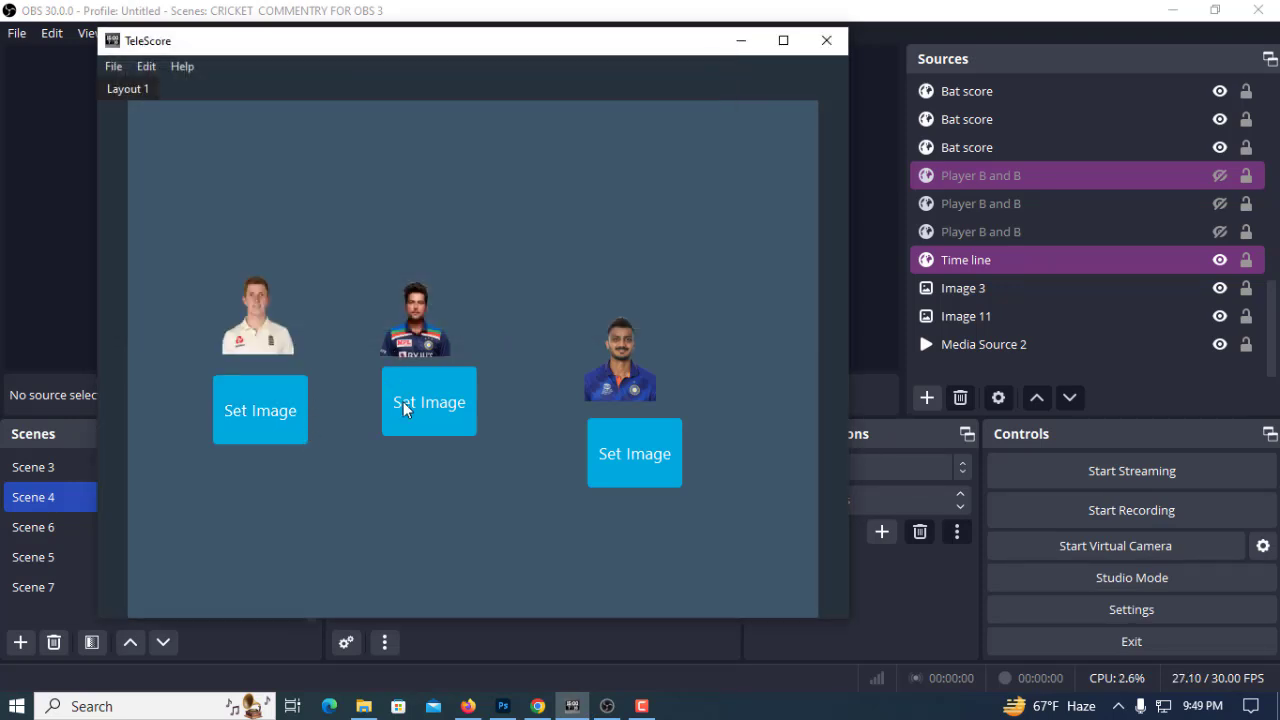
Set the second batsman's picture to the "rehan ahmed" image and switch to OBS to check the scoreboard
click(412, 420)
click(460, 245)
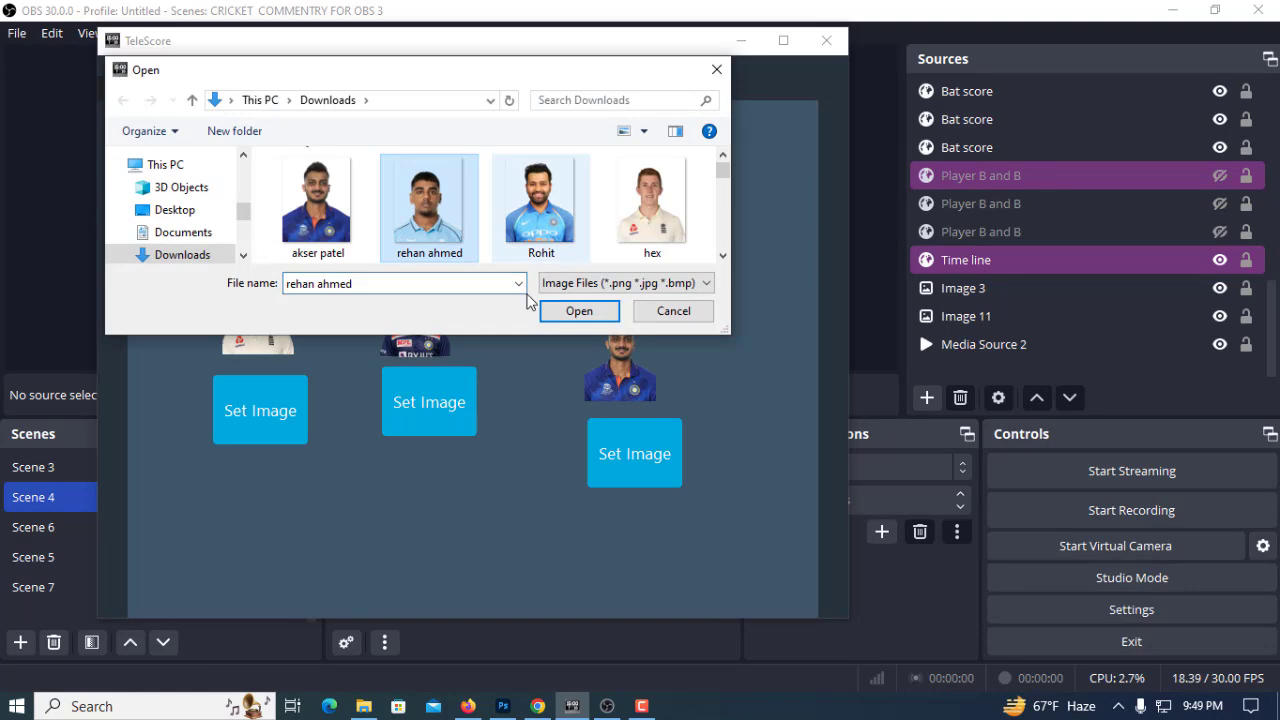
click(579, 311)
click(605, 705)
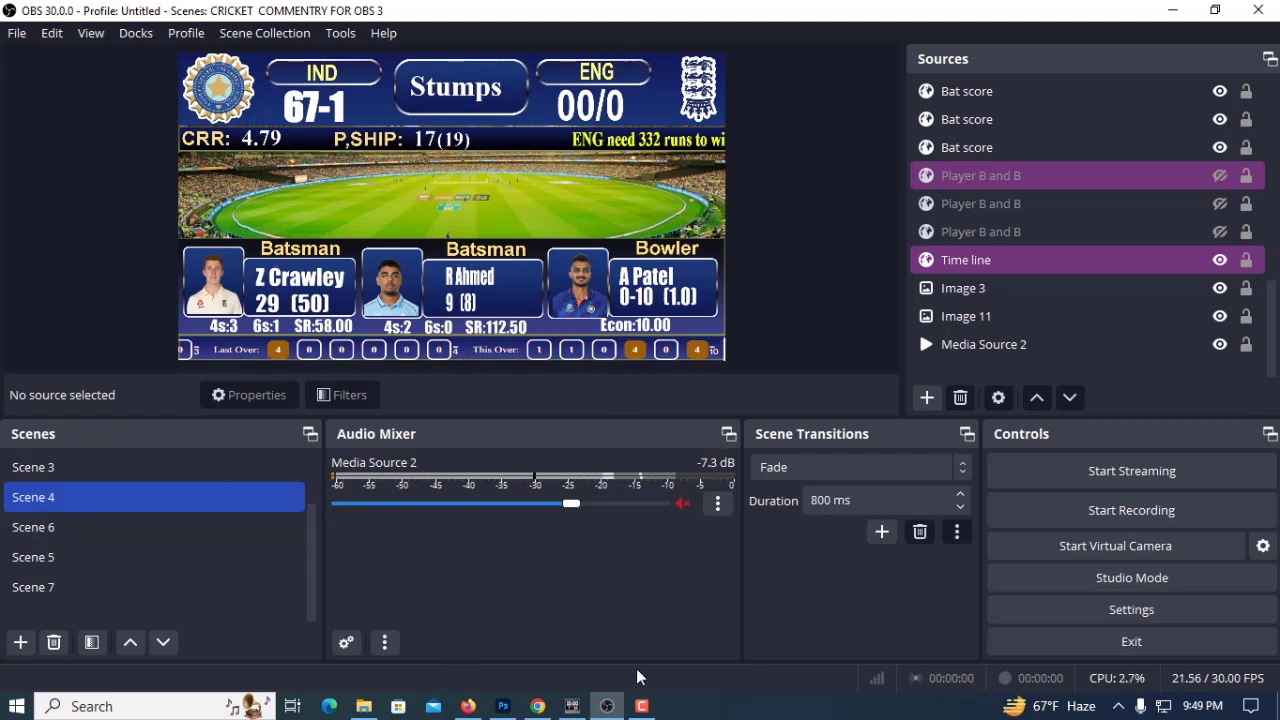
Switch to Photoshop, check the player portrait's image size without changing it, and return to OBS
click(503, 706)
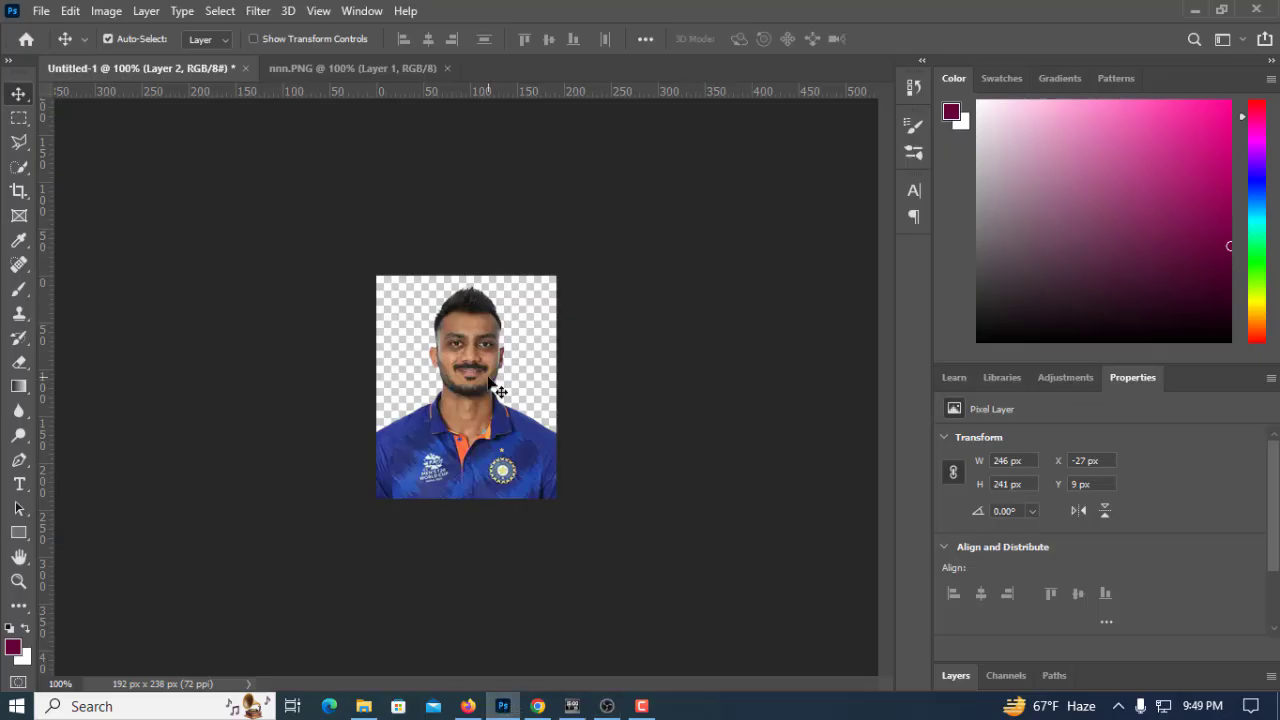
click(105, 12)
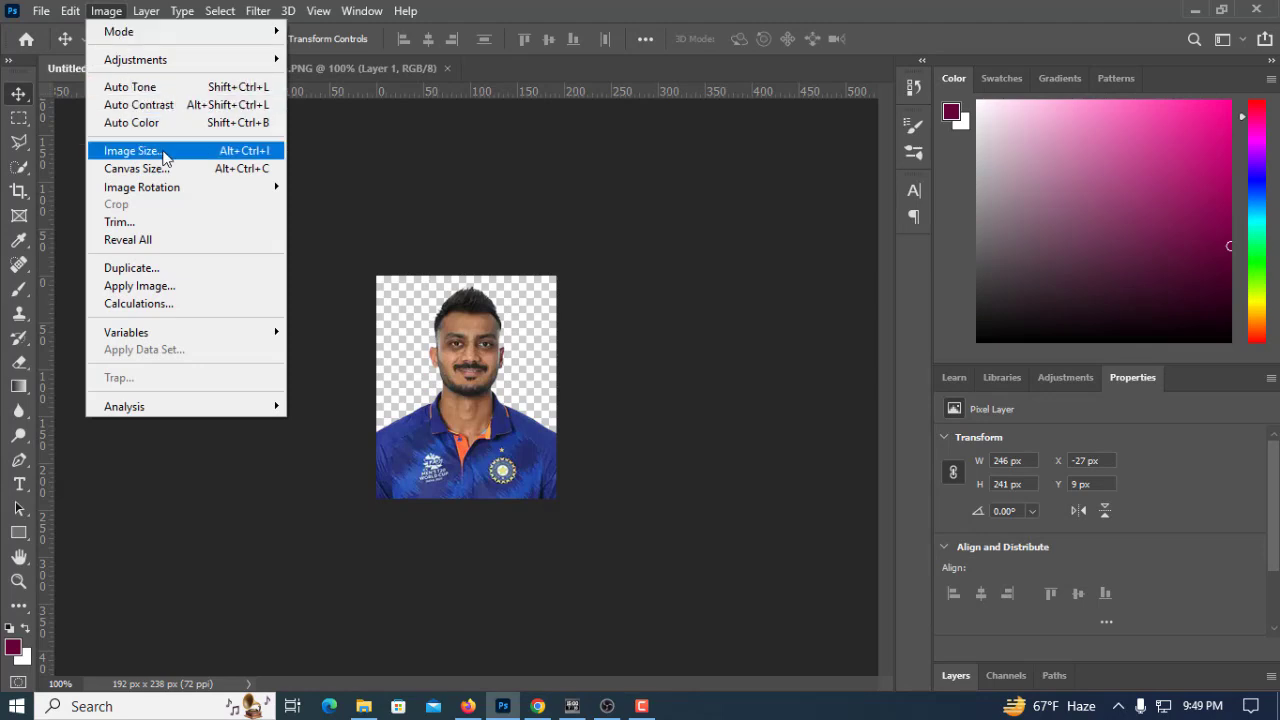
click(131, 151)
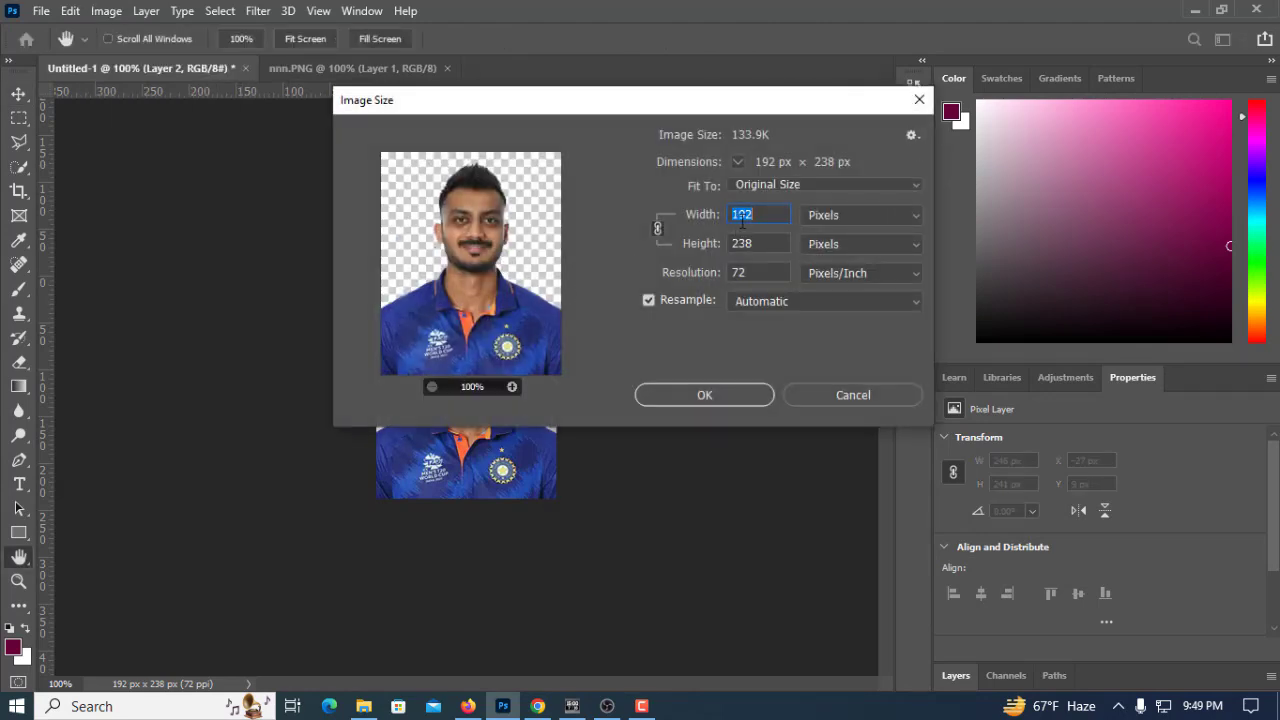
click(850, 392)
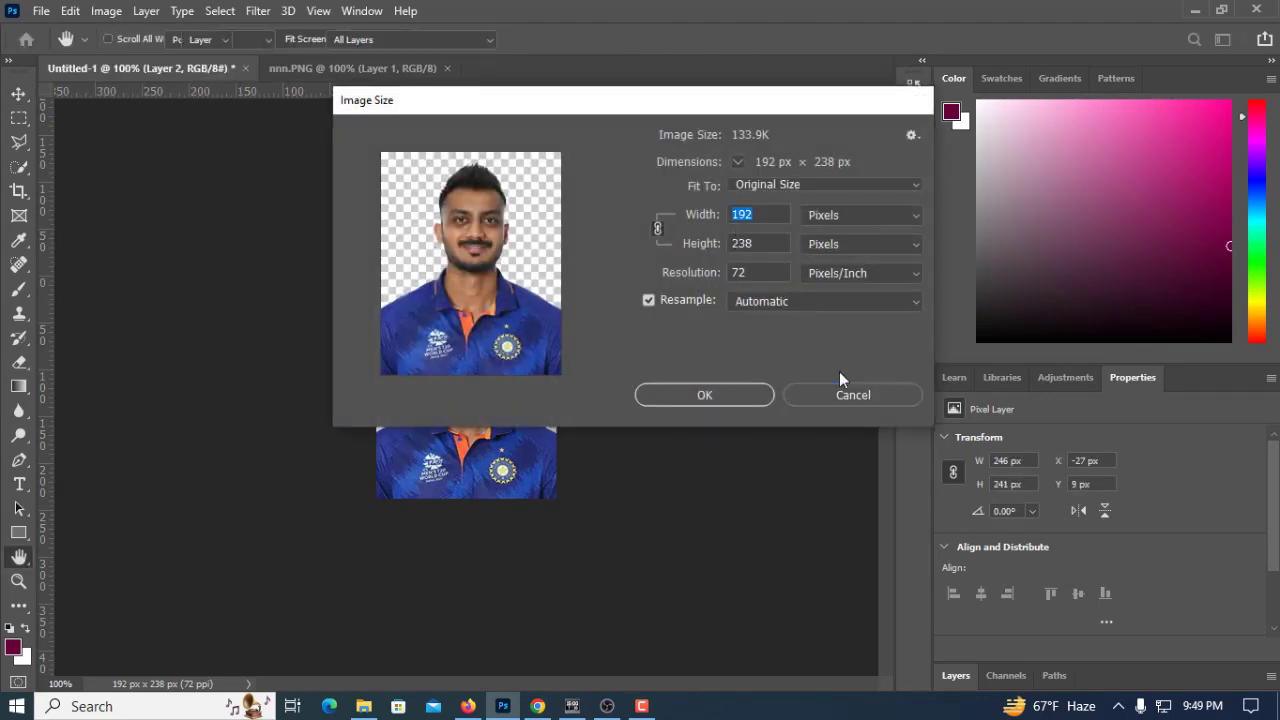
click(612, 710)
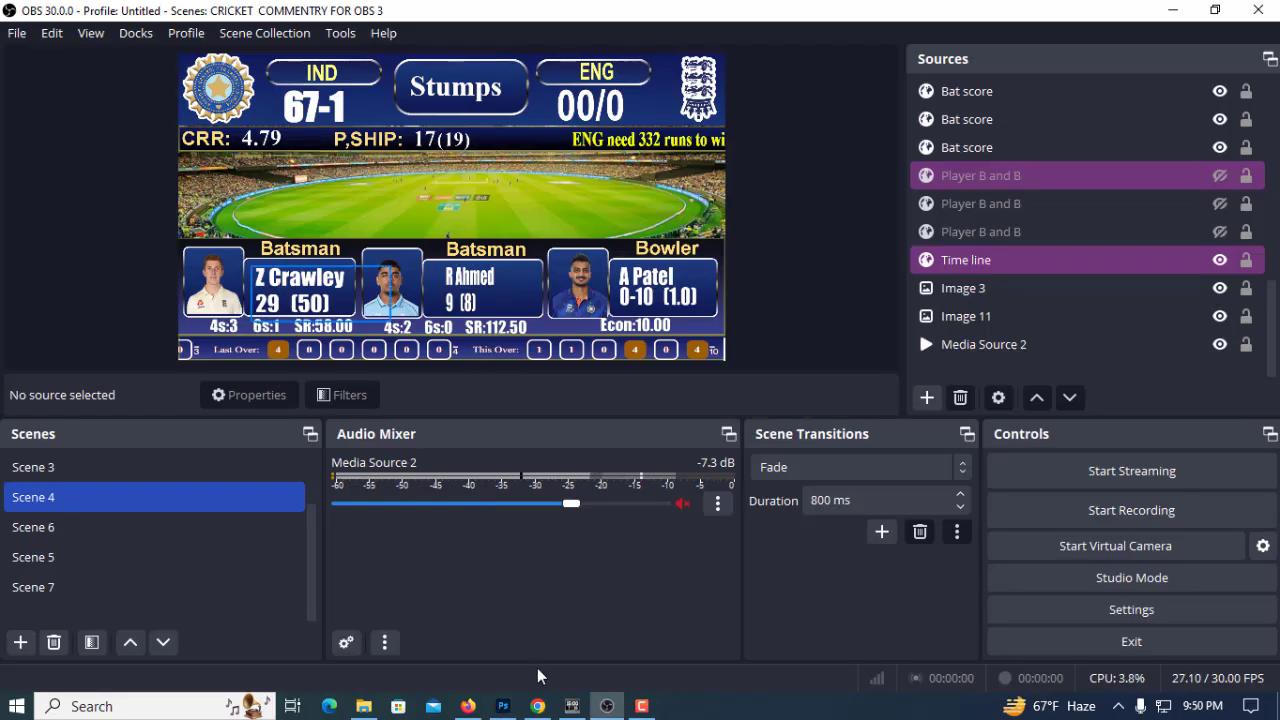
Return to Photoshop, look over both open portrait documents, and close nnn.PNG
click(503, 706)
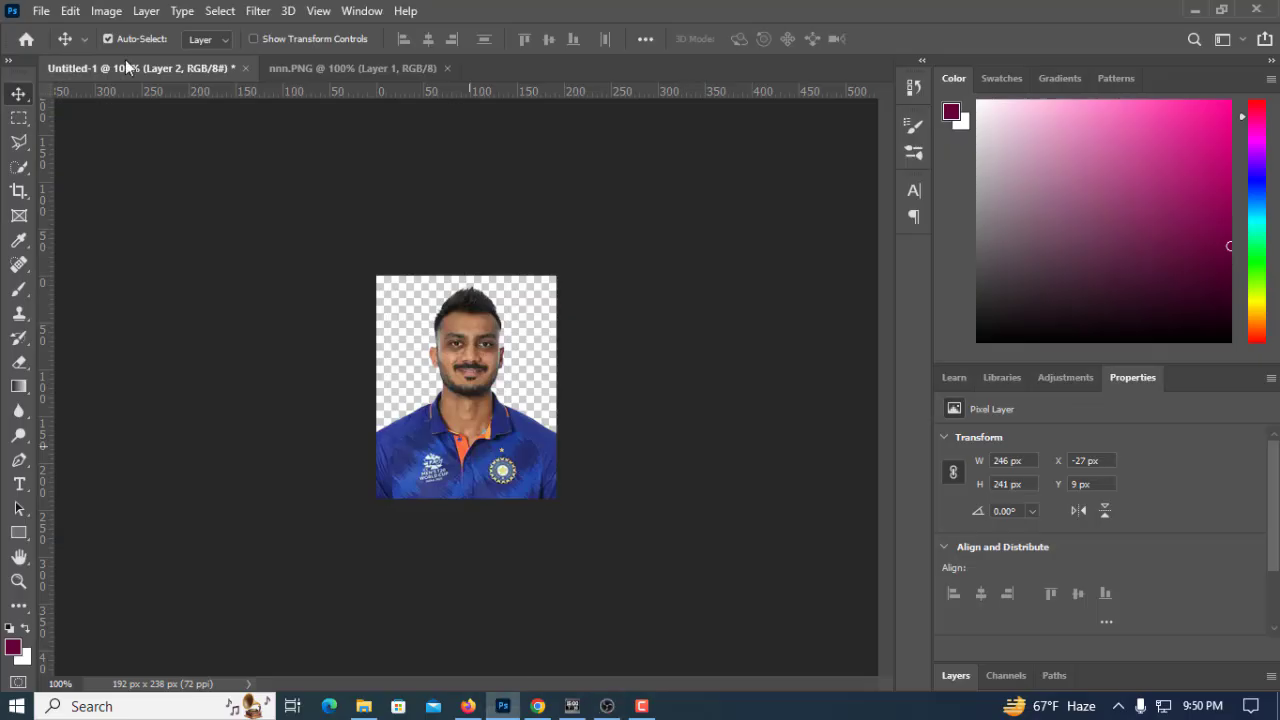
click(302, 68)
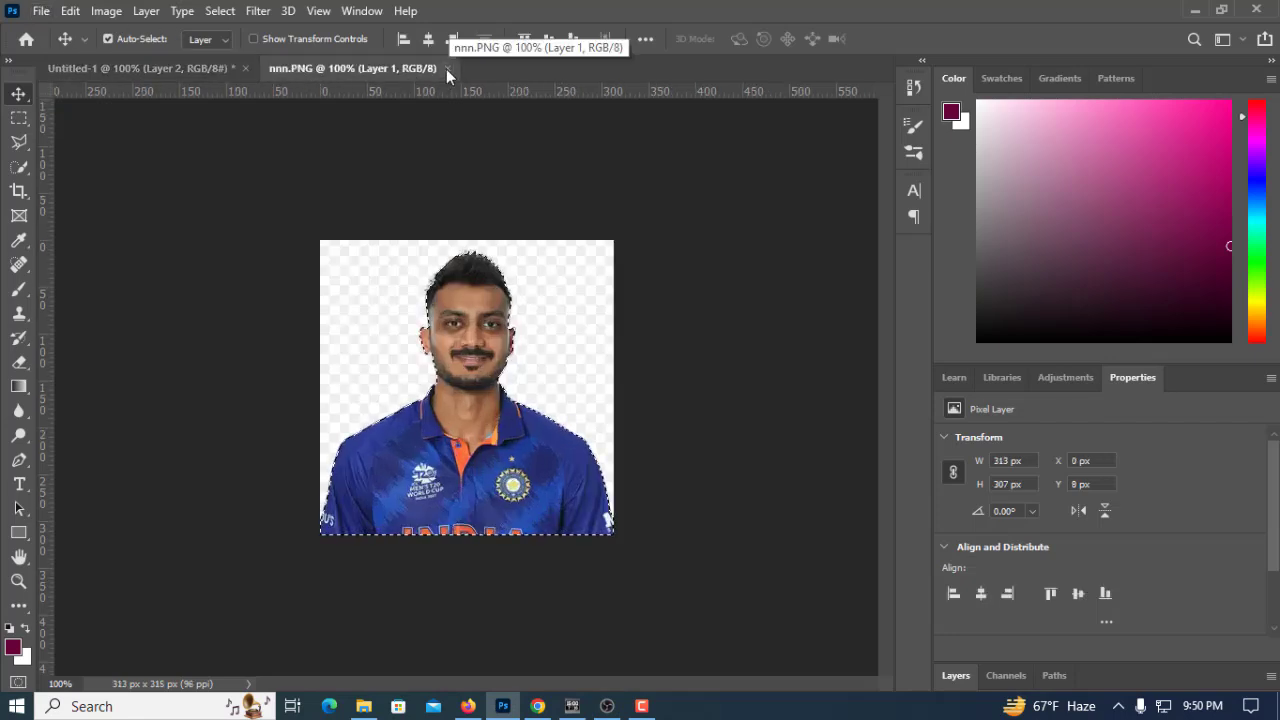
click(188, 67)
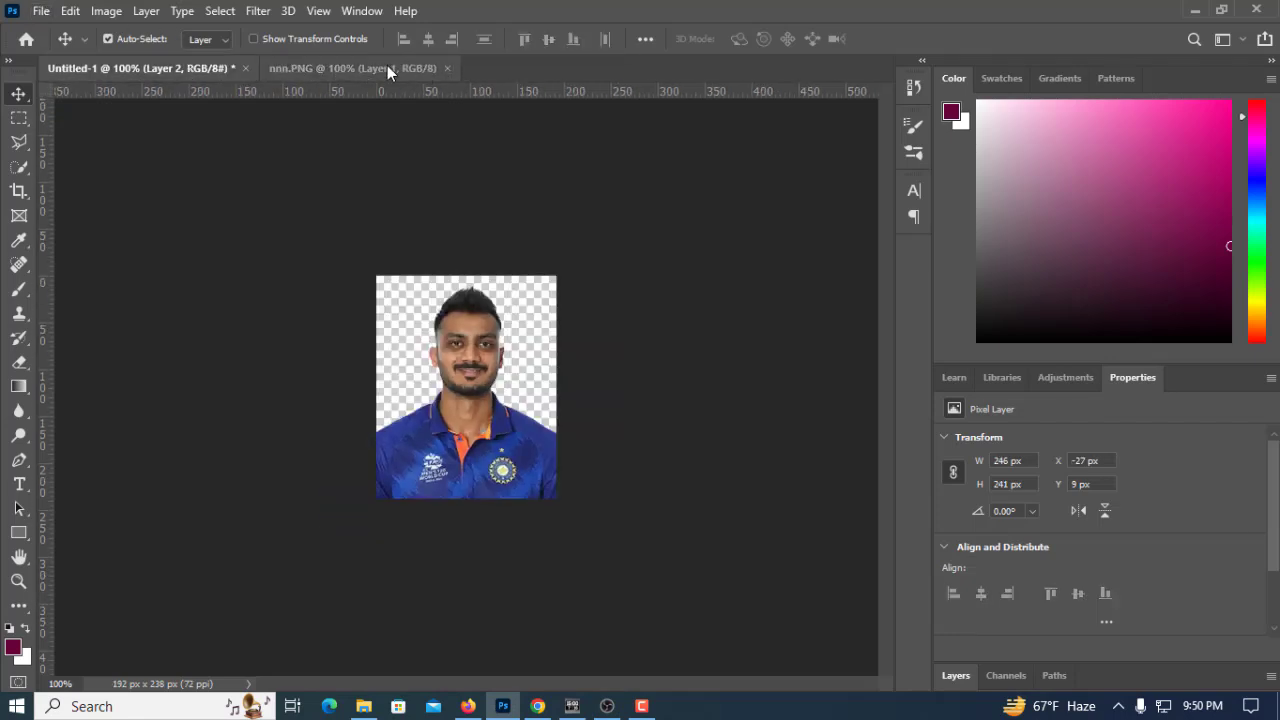
click(400, 68)
key(ctrl+w)
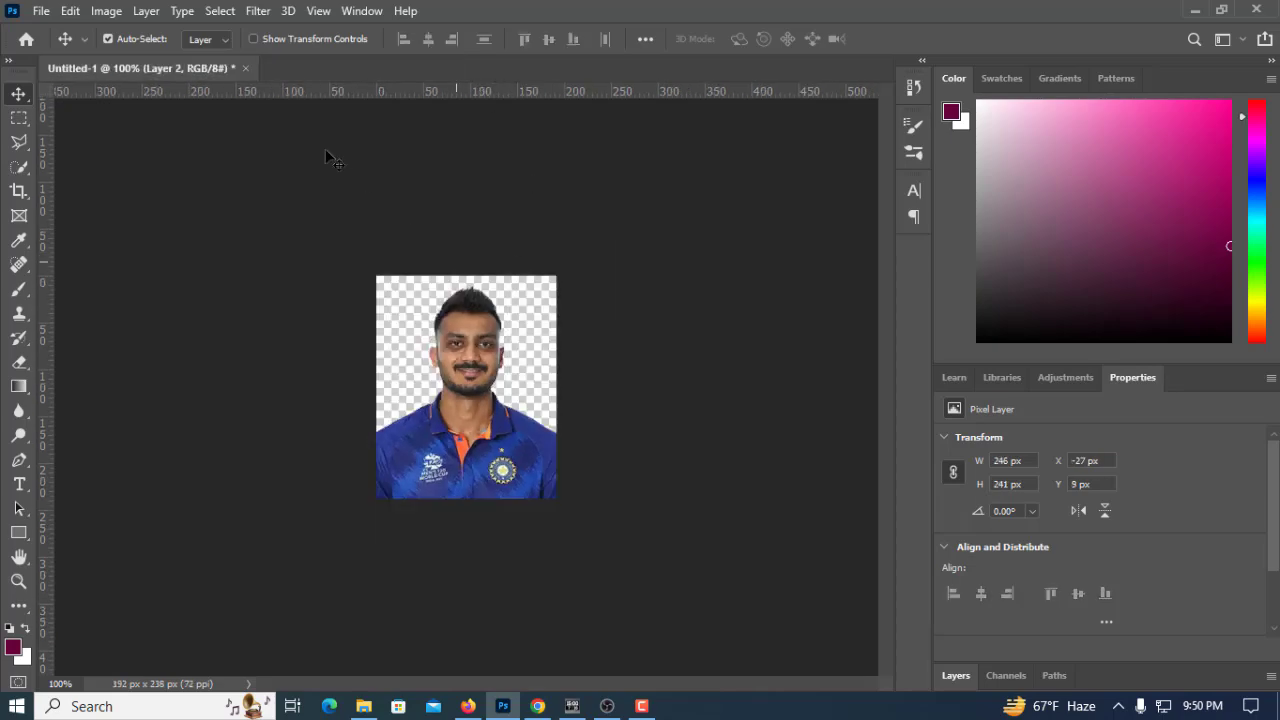
Create a new 192 x 238 px document at 72 pixels/inch with a transparent background
click(38, 11)
click(55, 33)
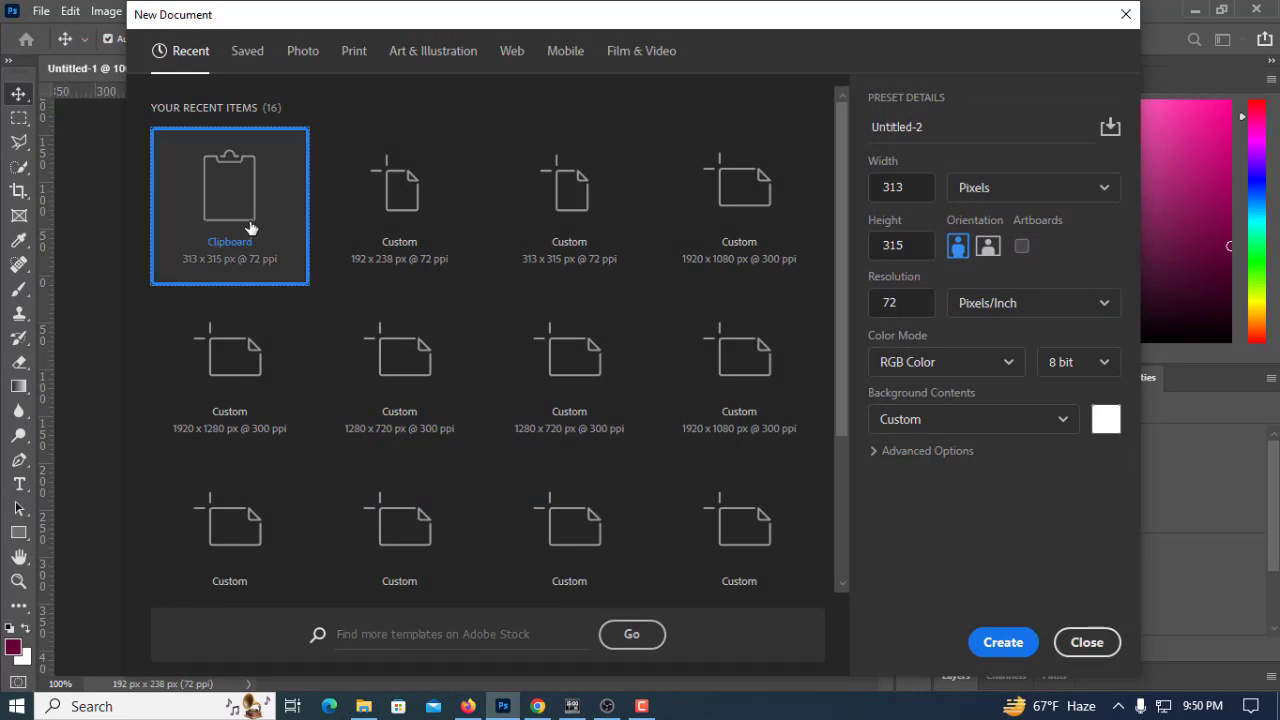
click(396, 258)
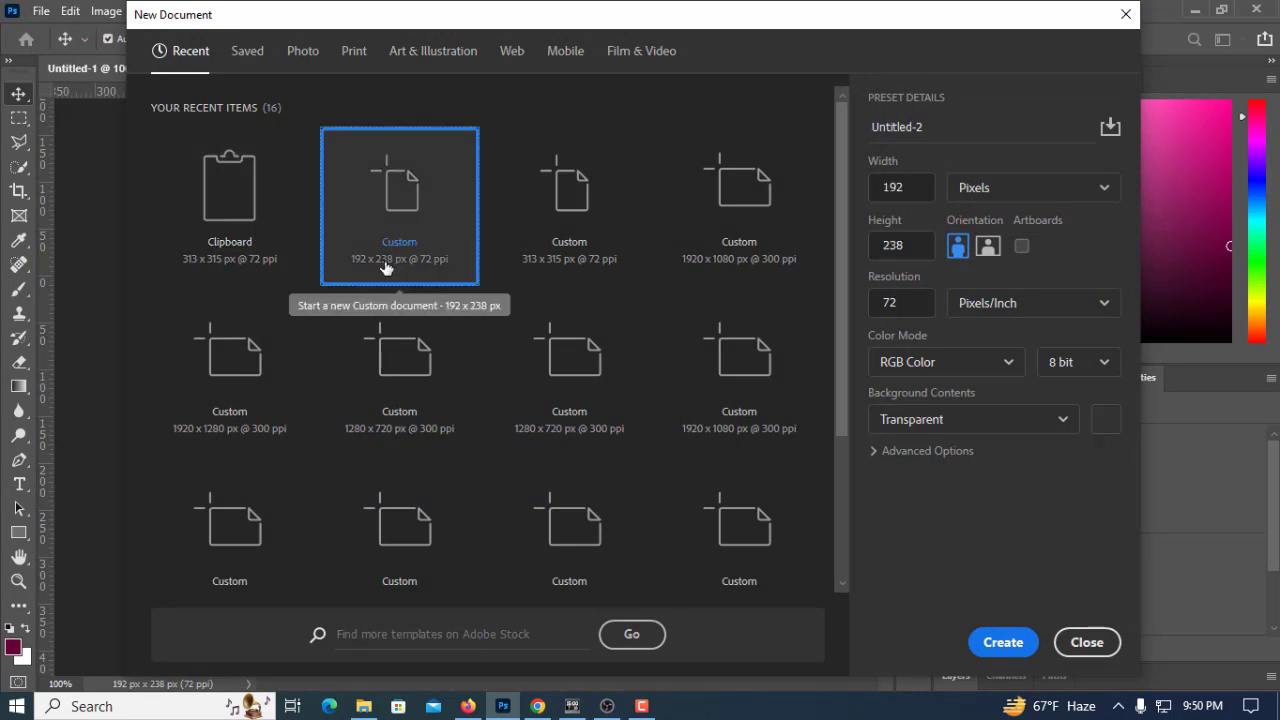
click(965, 424)
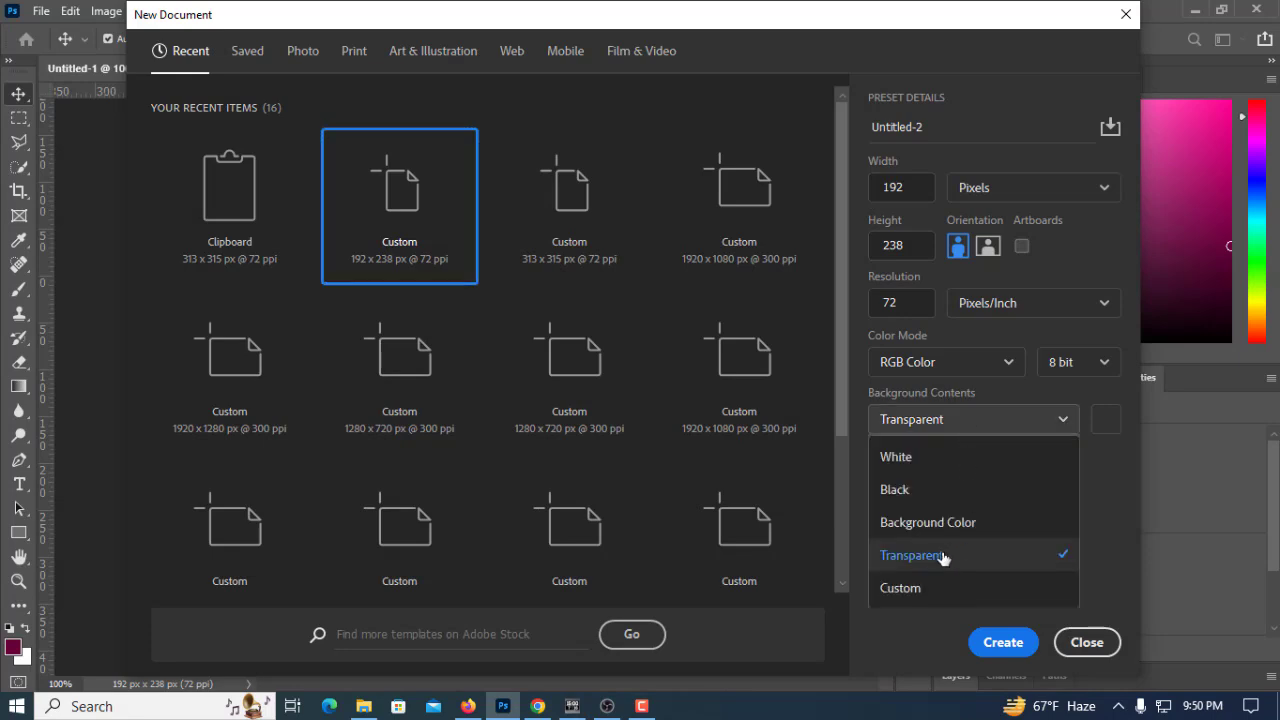
click(1015, 650)
click(1014, 650)
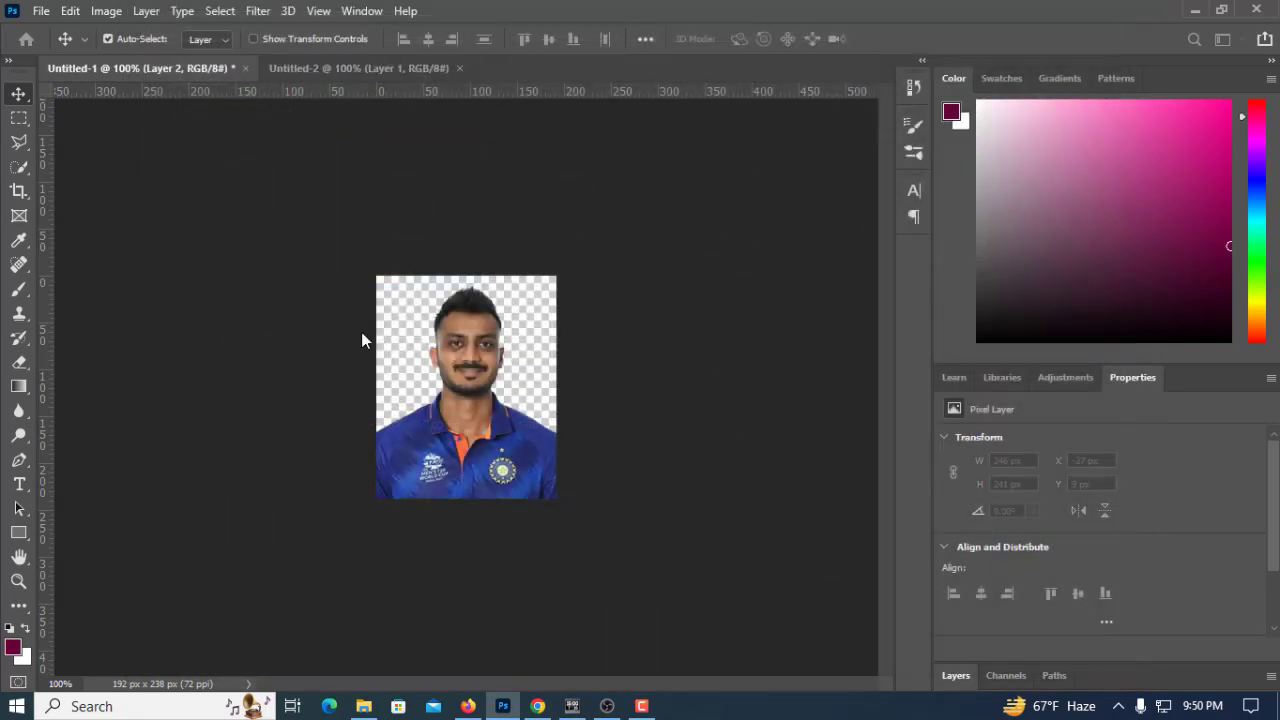
Copy the player portrait from Untitled-1 into Untitled-2 and position it over the 192 x 238 px canvas
click(180, 73)
drag(475, 342, 481, 405)
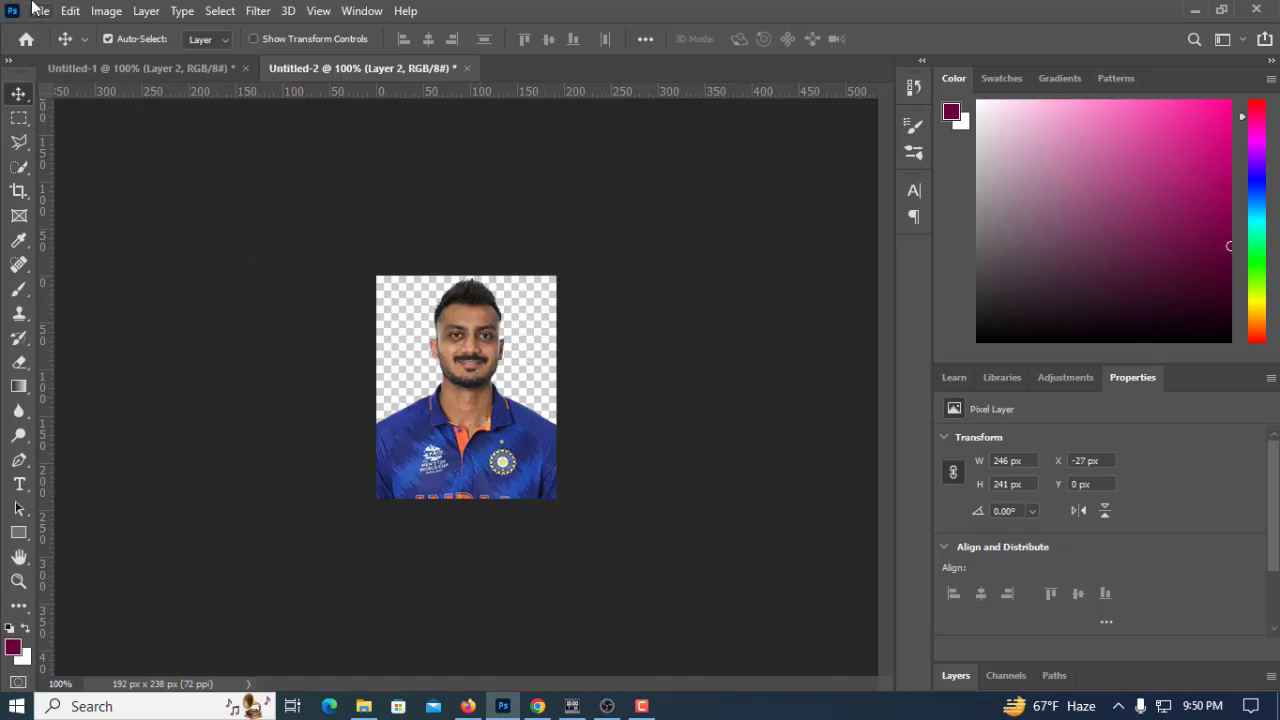
Look up the PNG format among the Save As file types for Untitled-2 without saving
click(41, 10)
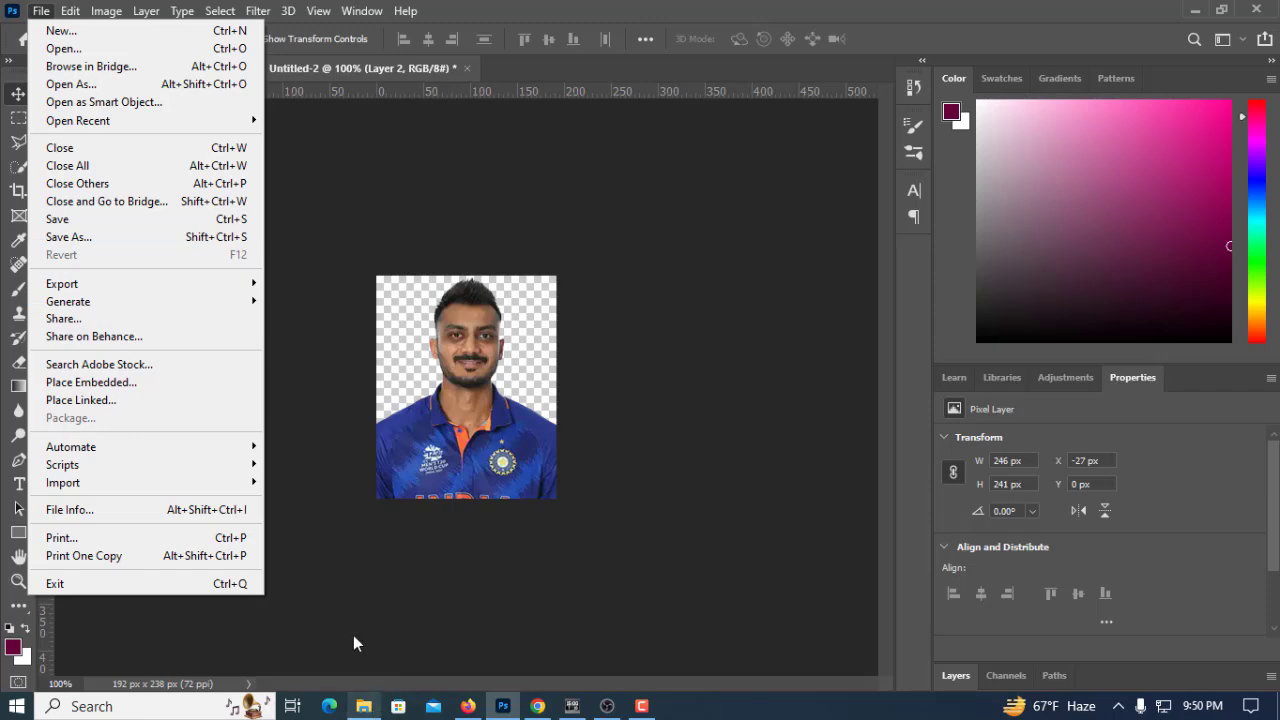
click(115, 241)
click(335, 373)
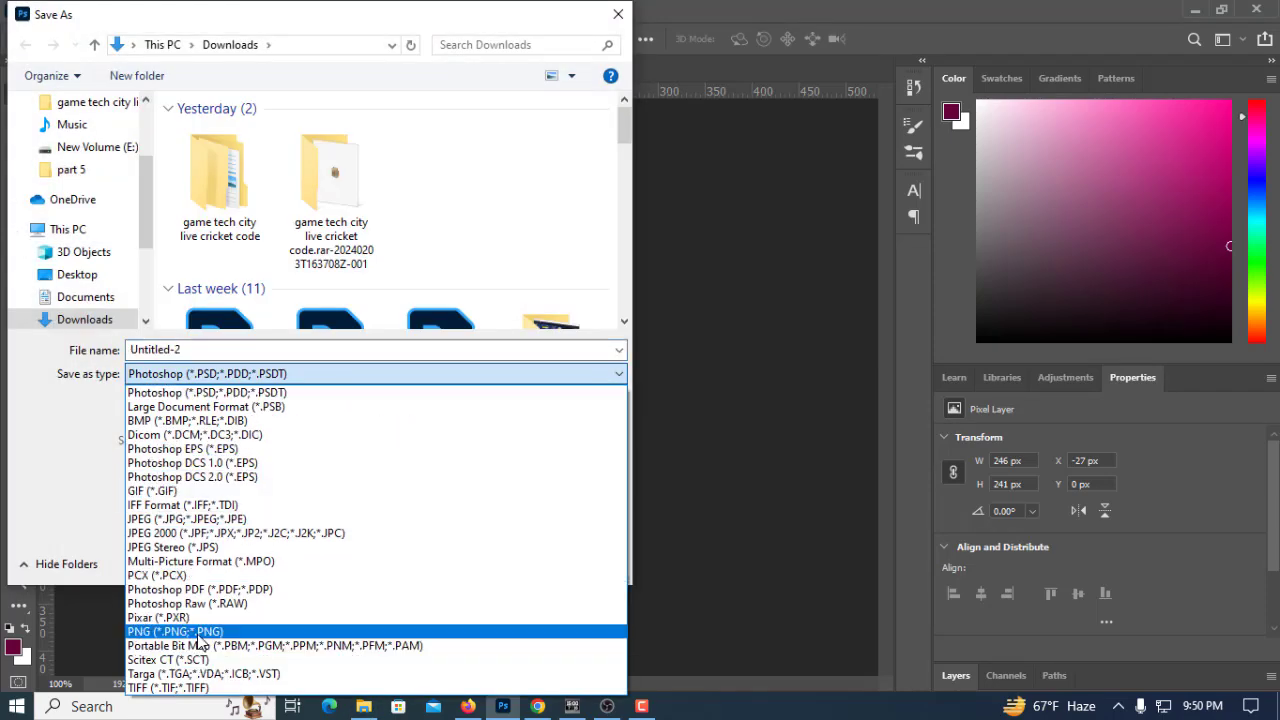
key(Escape)
click(572, 560)
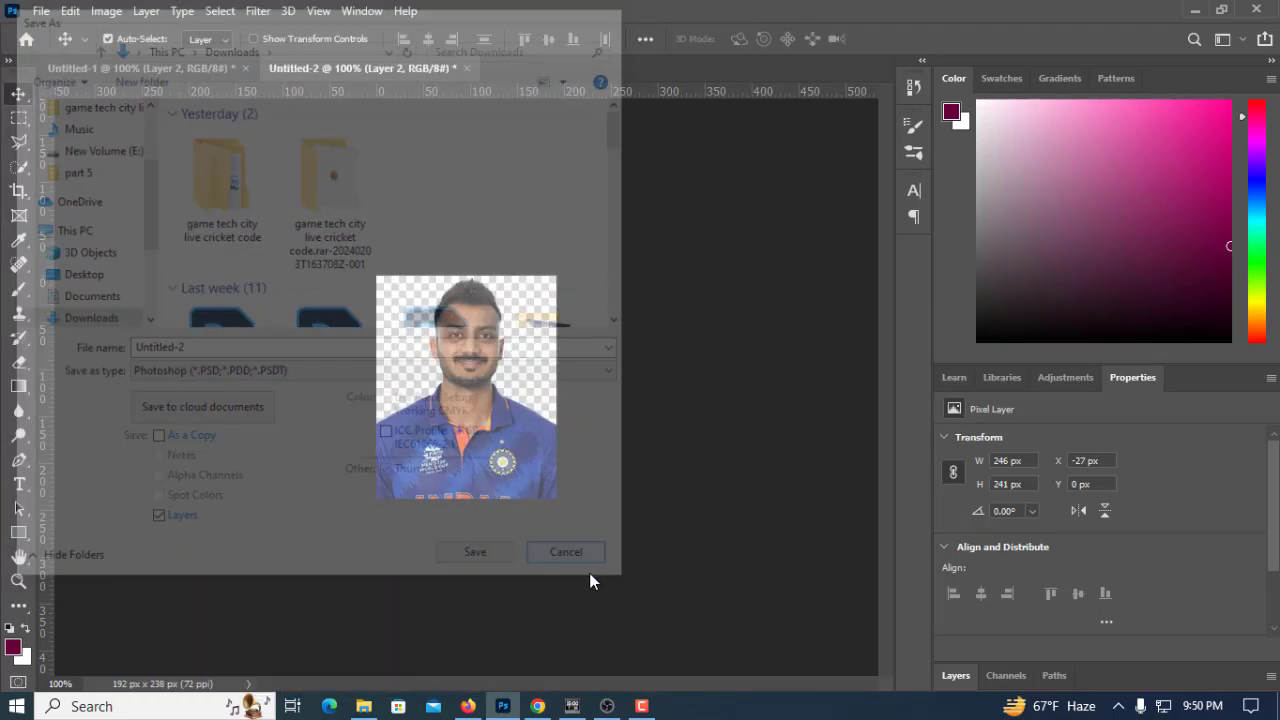
Switch to TeleScore by way of the Downloads folder, close the existing layout, and open a new project in a maximized window
click(363, 706)
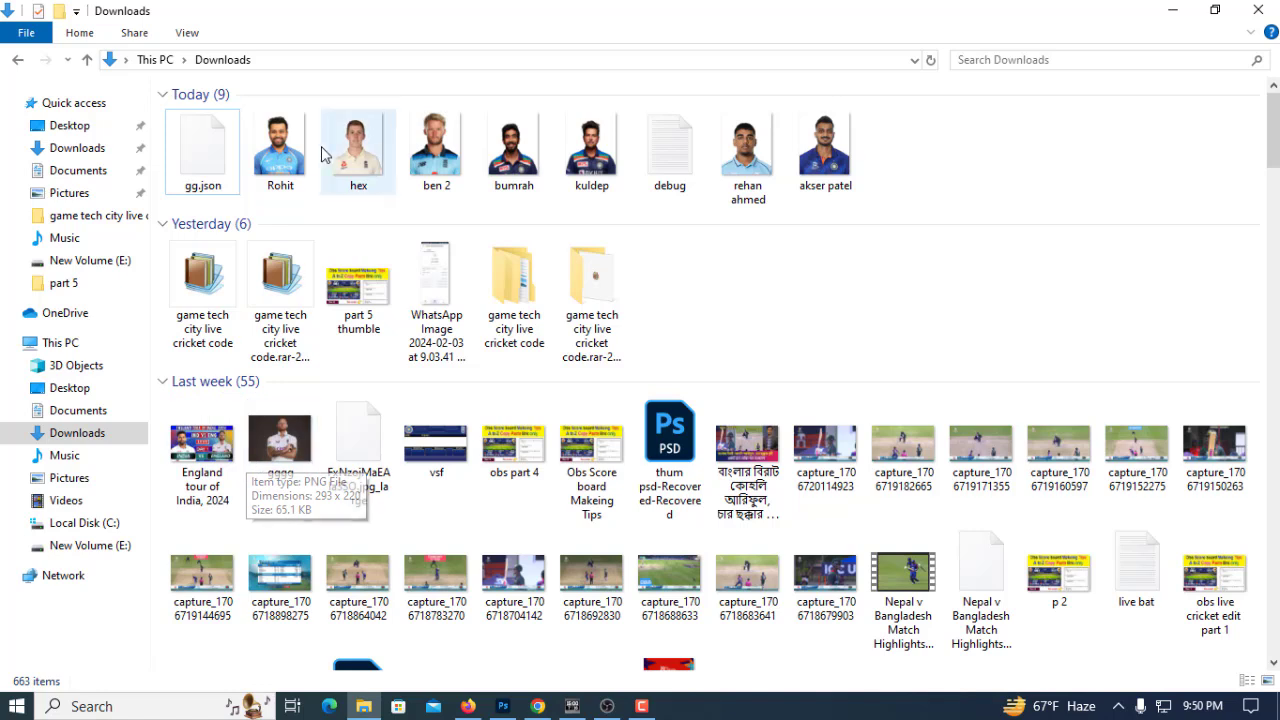
click(571, 706)
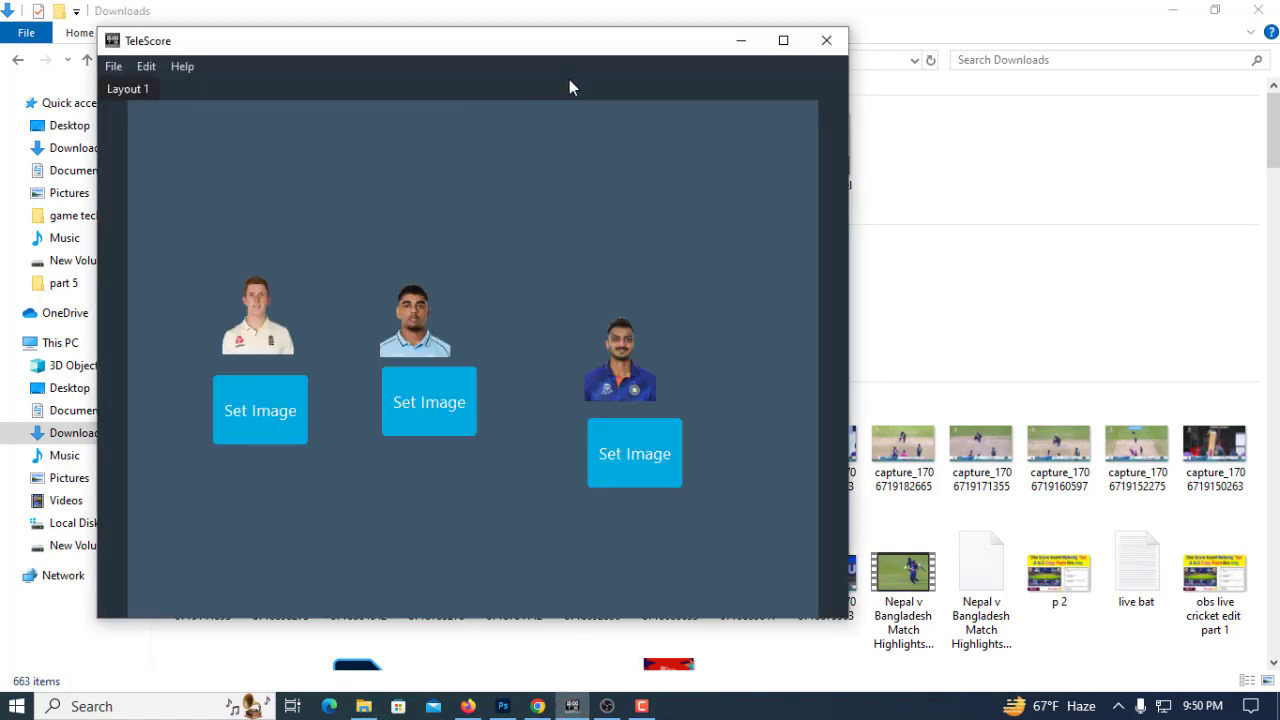
click(826, 41)
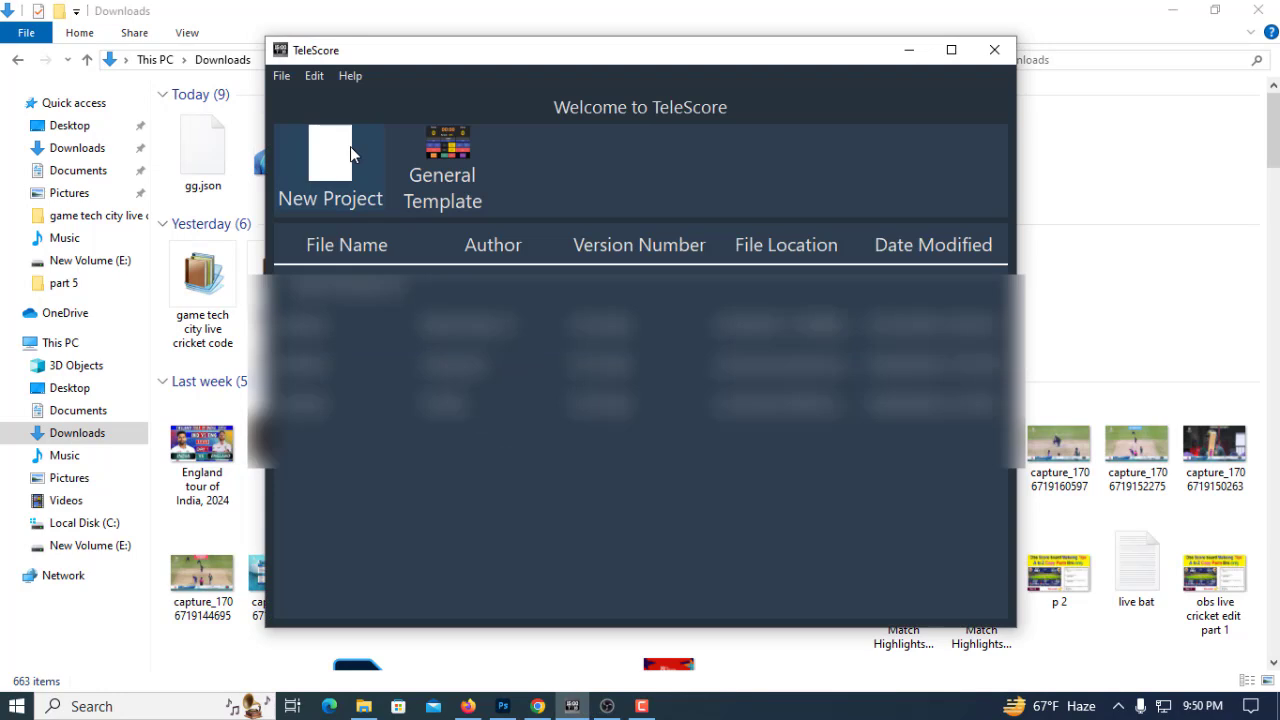
click(350, 146)
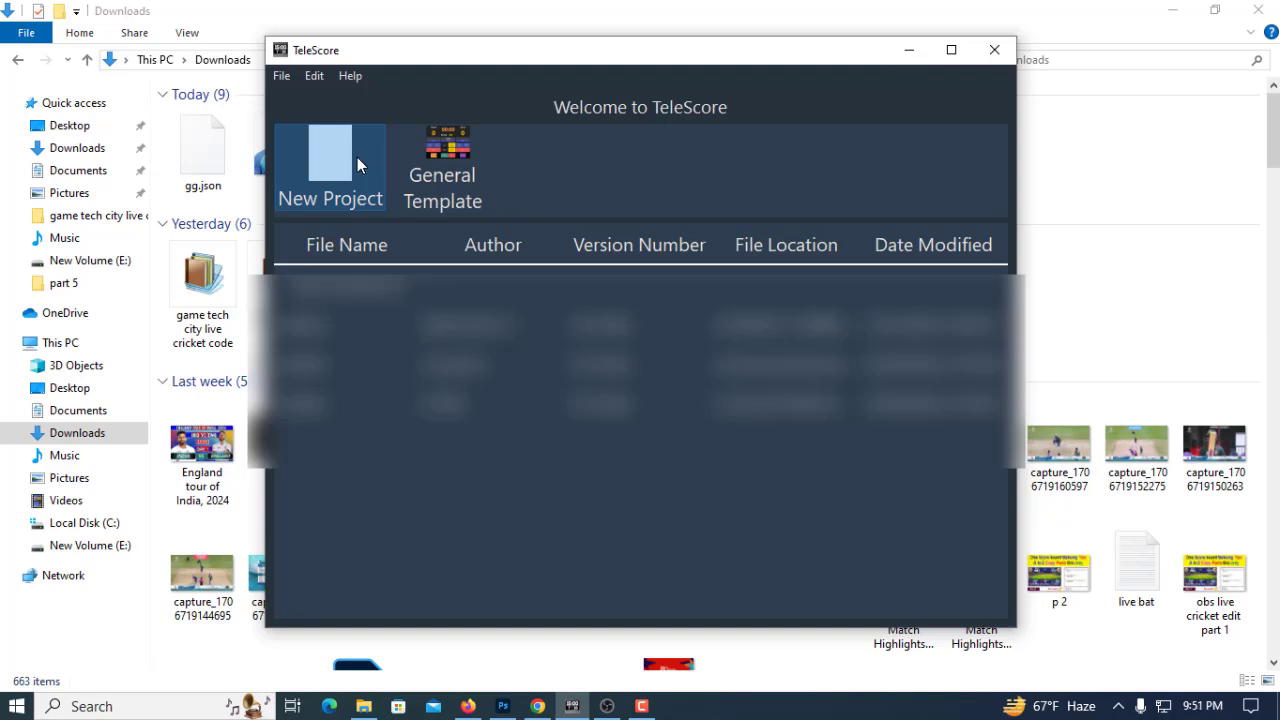
double_click(357, 157)
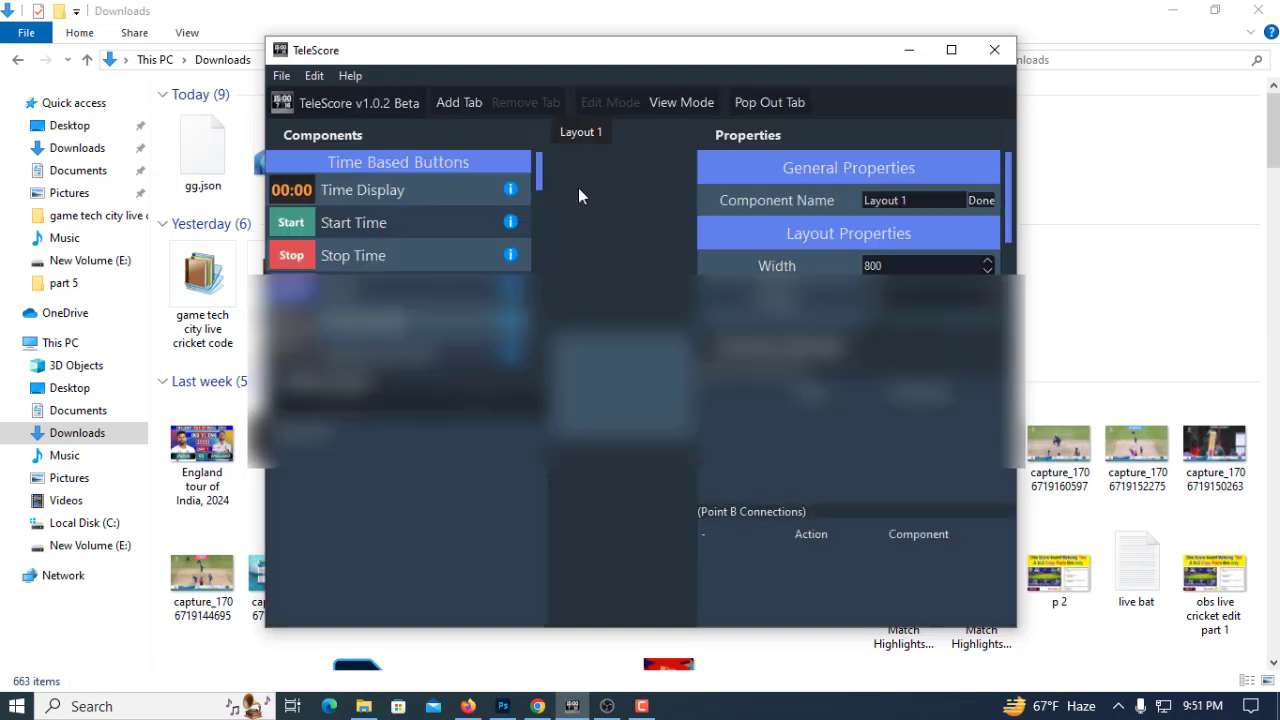
click(951, 49)
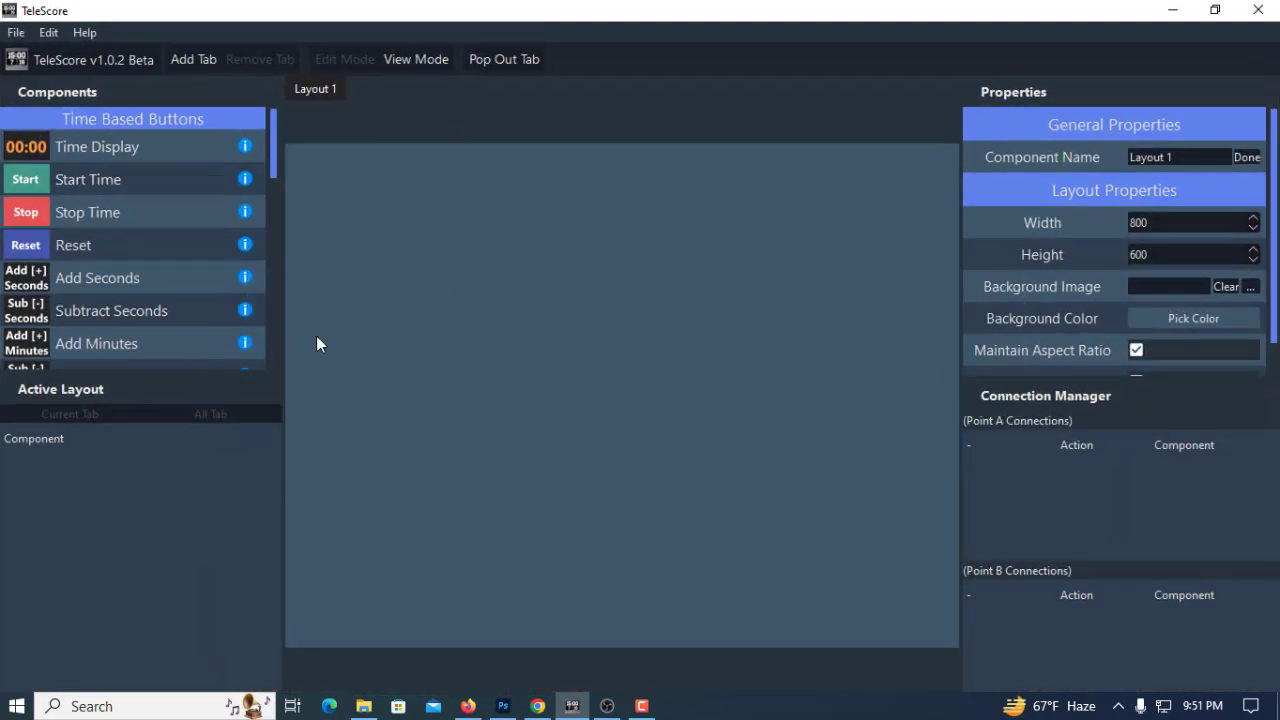
Add an Image Display component to Layout 1 and place an Image Set component directly below it
scroll(96, 318, down, 10)
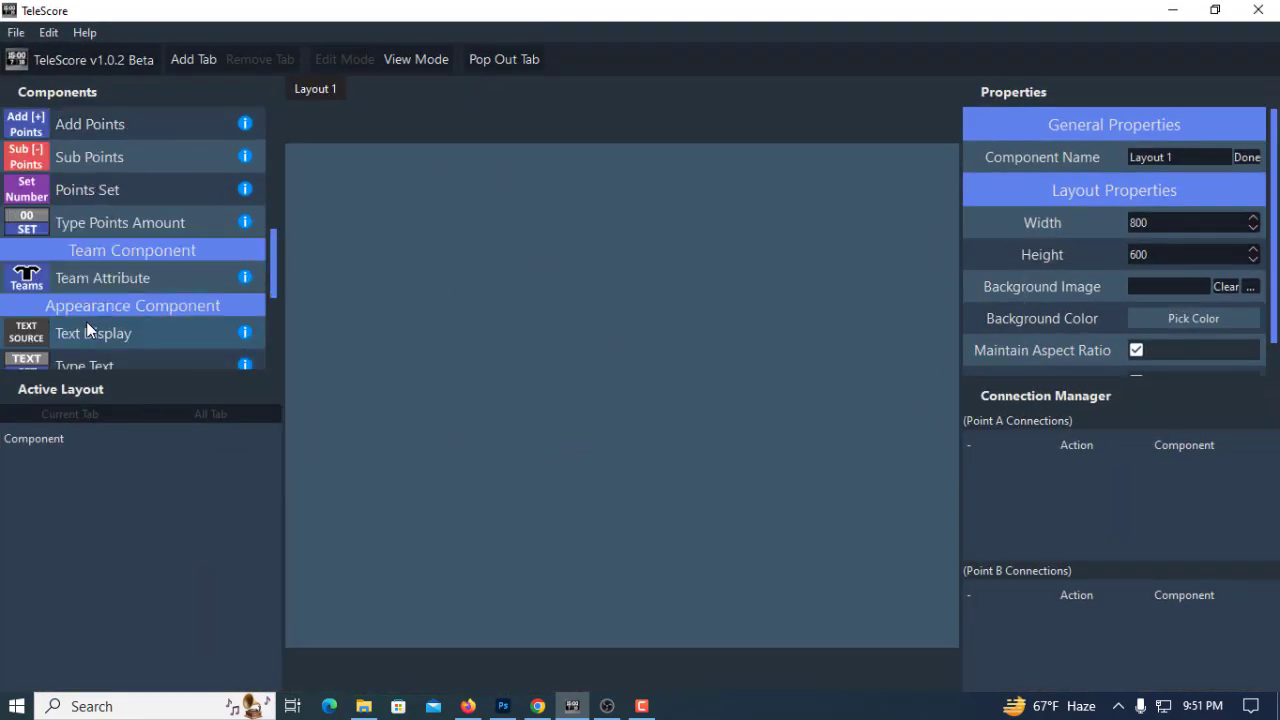
drag(95, 191, 375, 243)
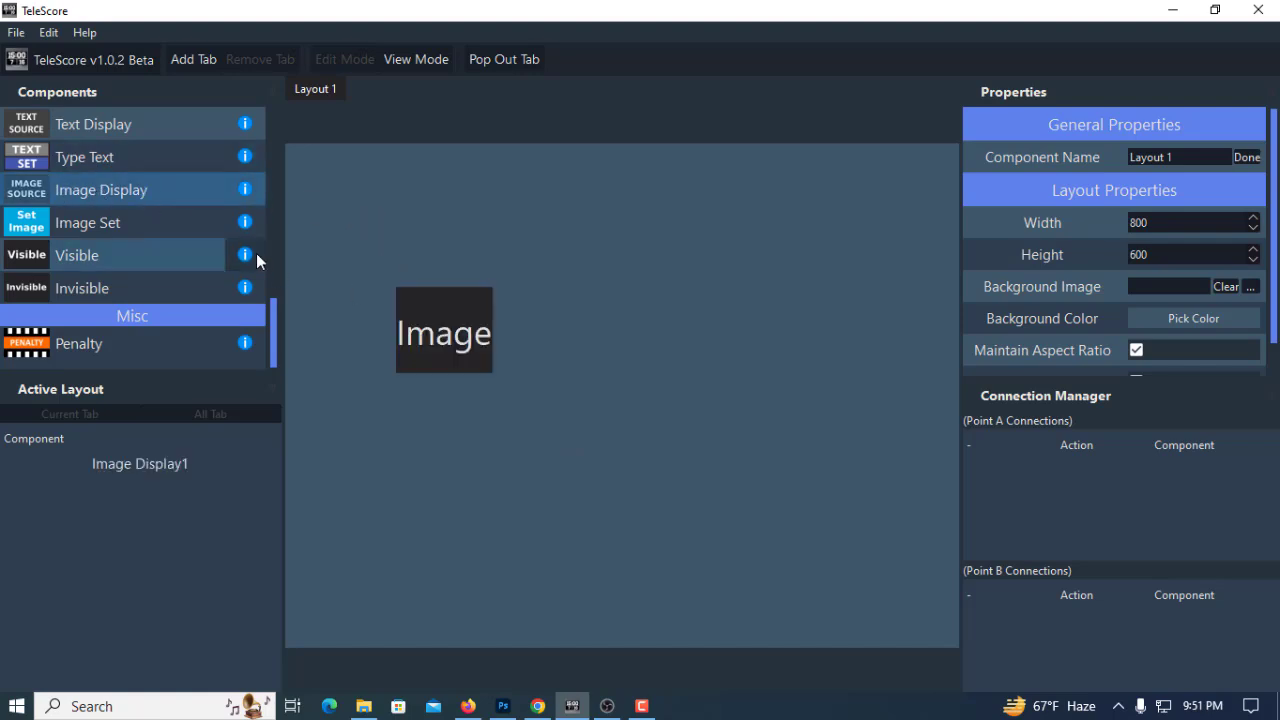
drag(85, 230, 435, 400)
click(436, 401)
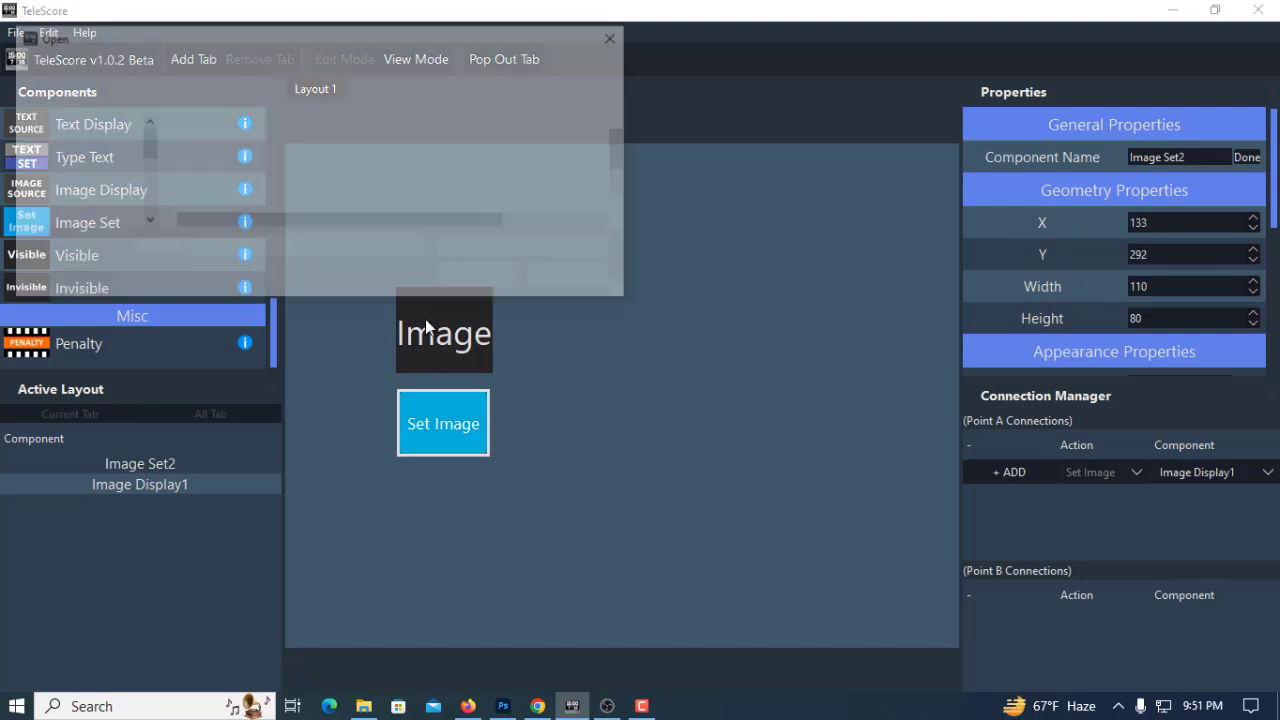
click(560, 279)
Rename the Image Display component to "player 1"
click(449, 334)
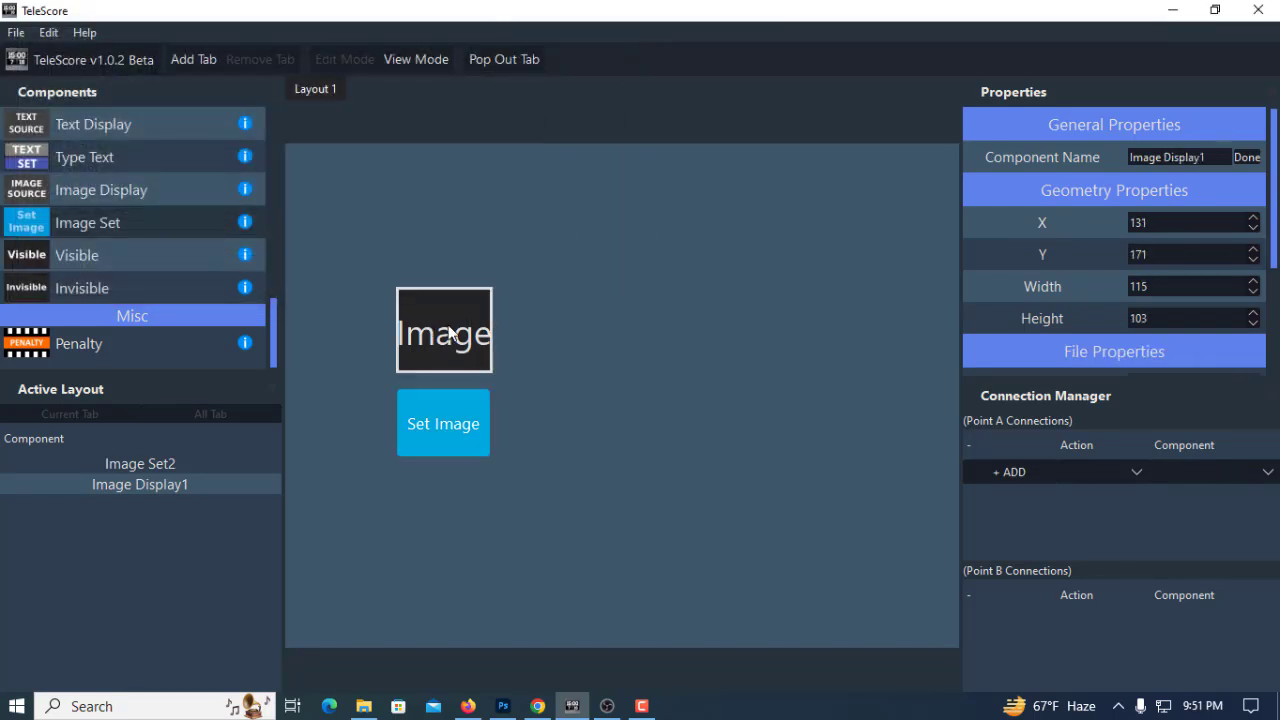
triple_click(1147, 158)
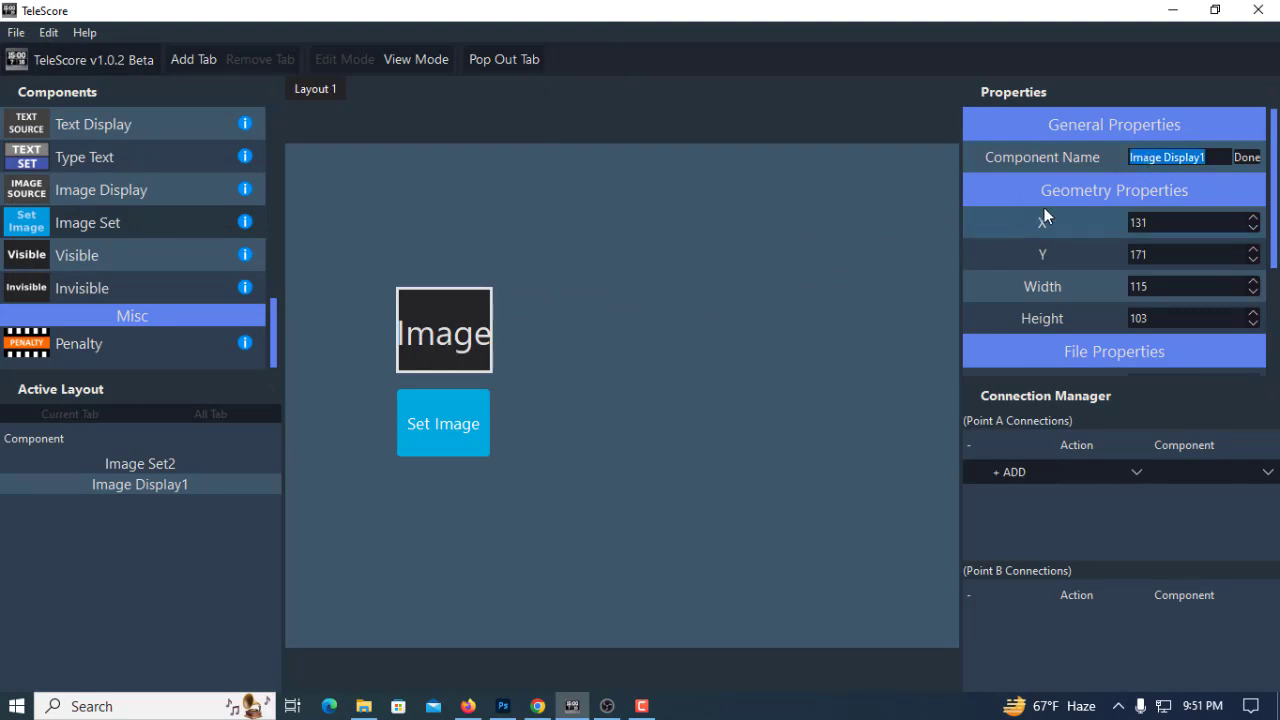
key(BackSpace)
text(pl)
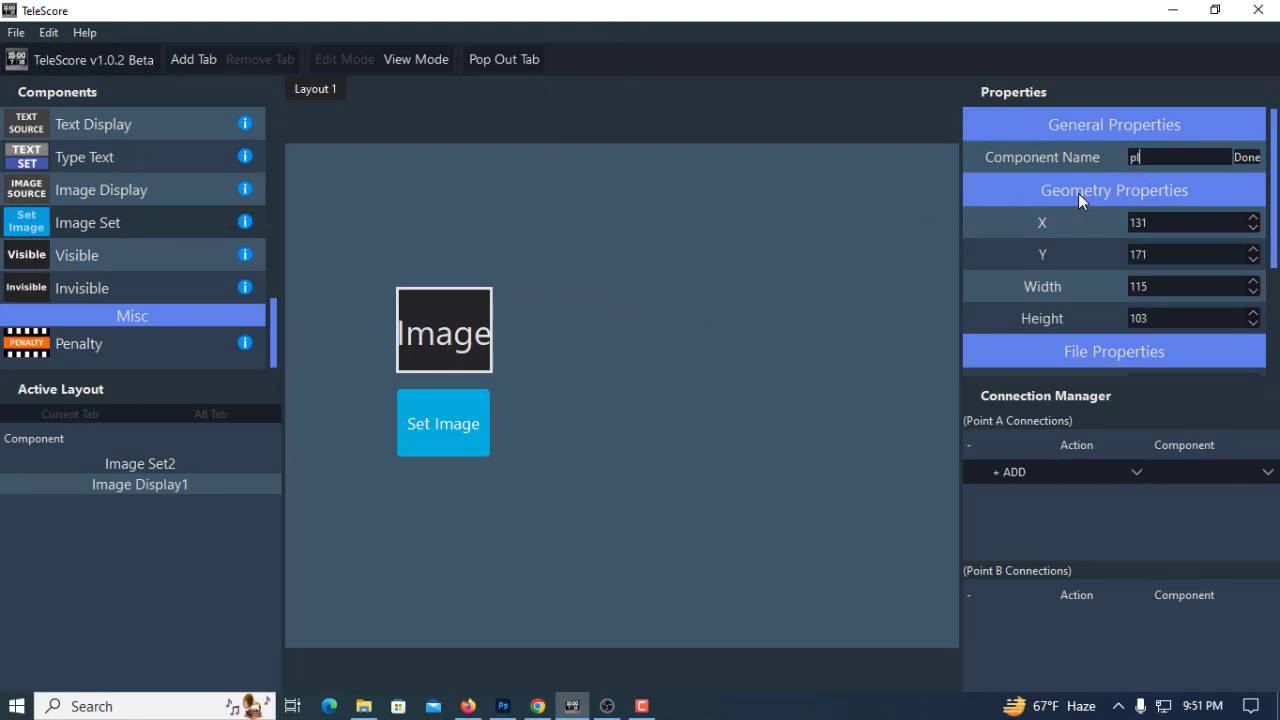
text(ayer 1)
click(1248, 160)
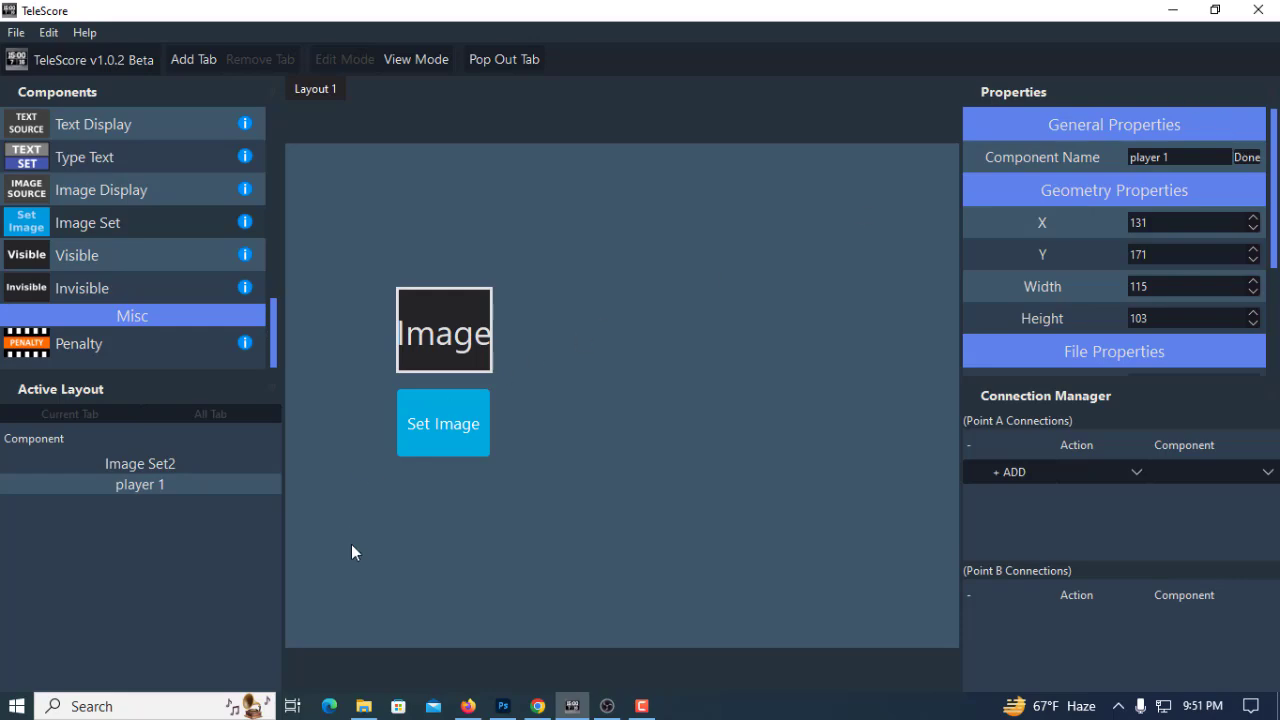
Delete the player 1, player 2 and player 3 images from New Volume (E:) and check the scoreboard in OBS
click(364, 706)
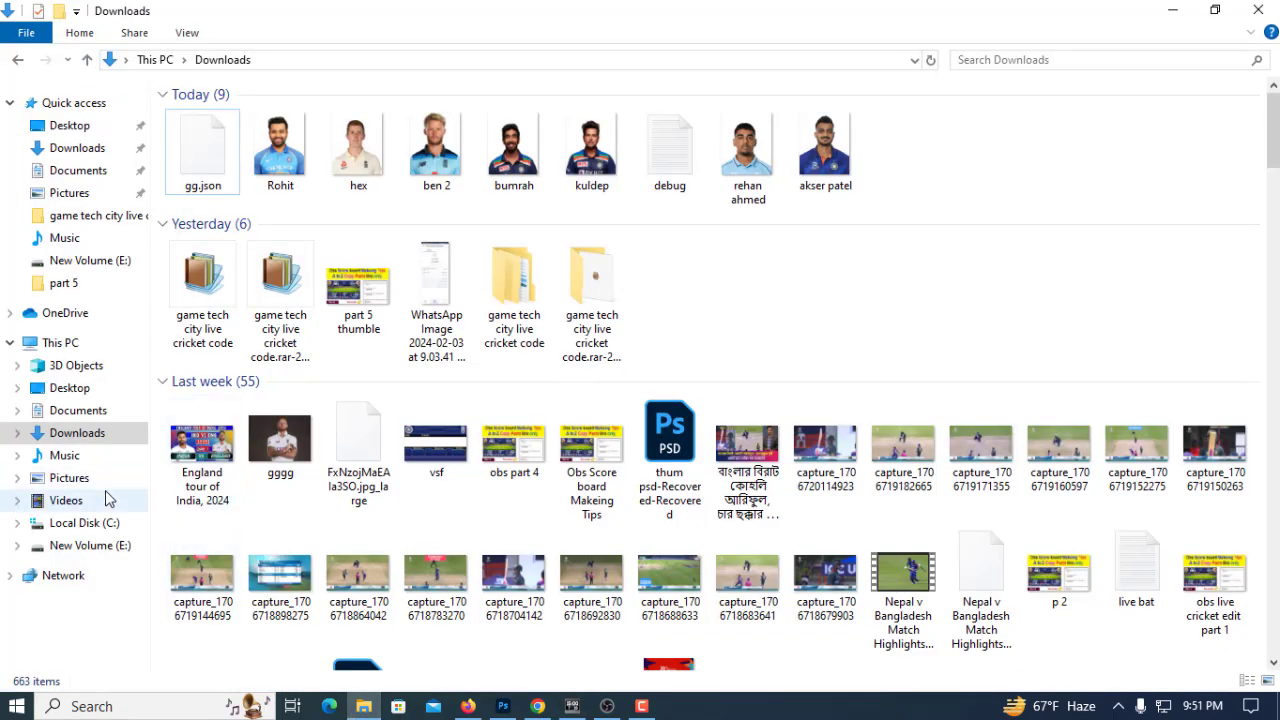
click(115, 557)
drag(644, 213, 318, 158)
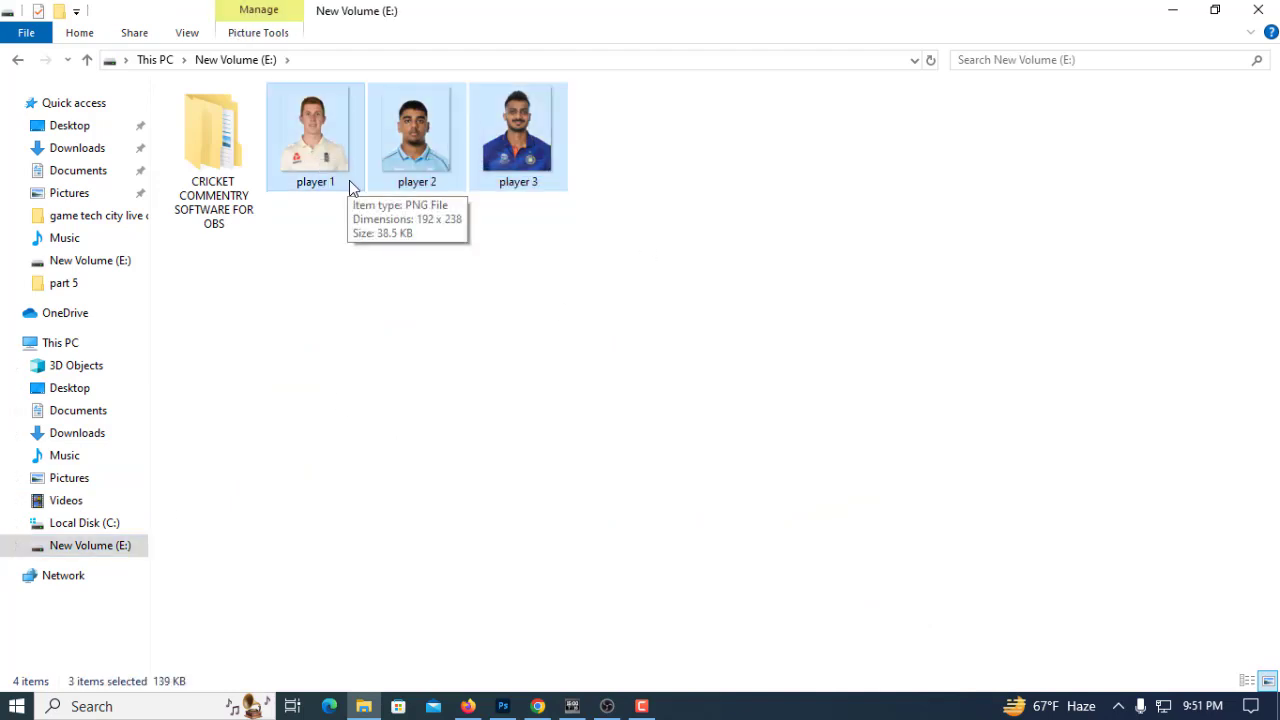
key(Delete)
click(607, 706)
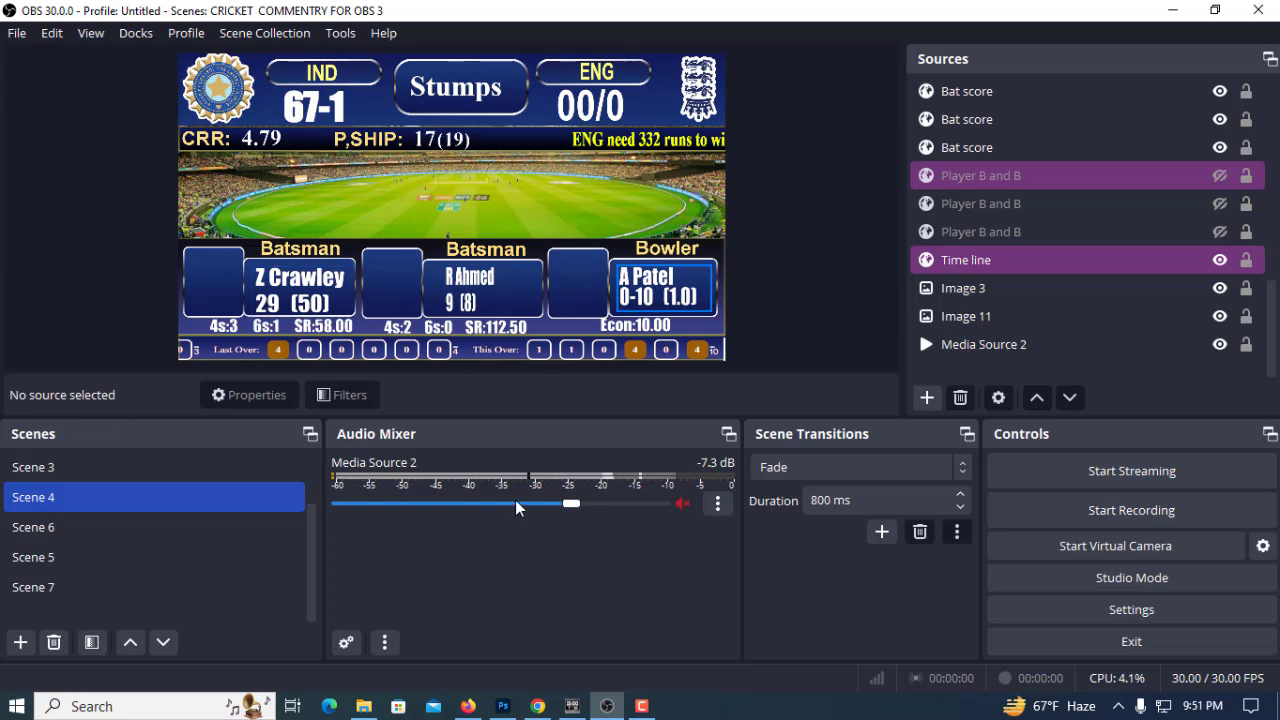
Set the player 1 image display's height to 102 in TeleScore and recheck the New Volume (E:) folder and OBS
click(571, 705)
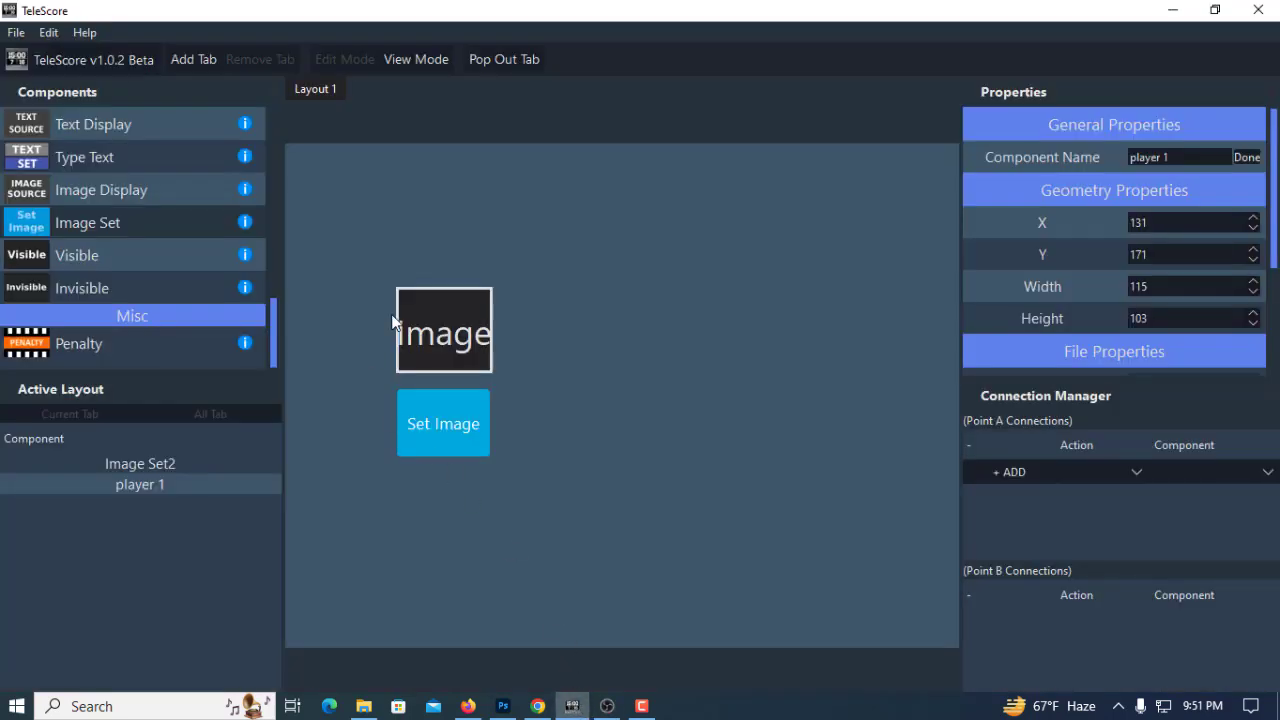
click(1252, 323)
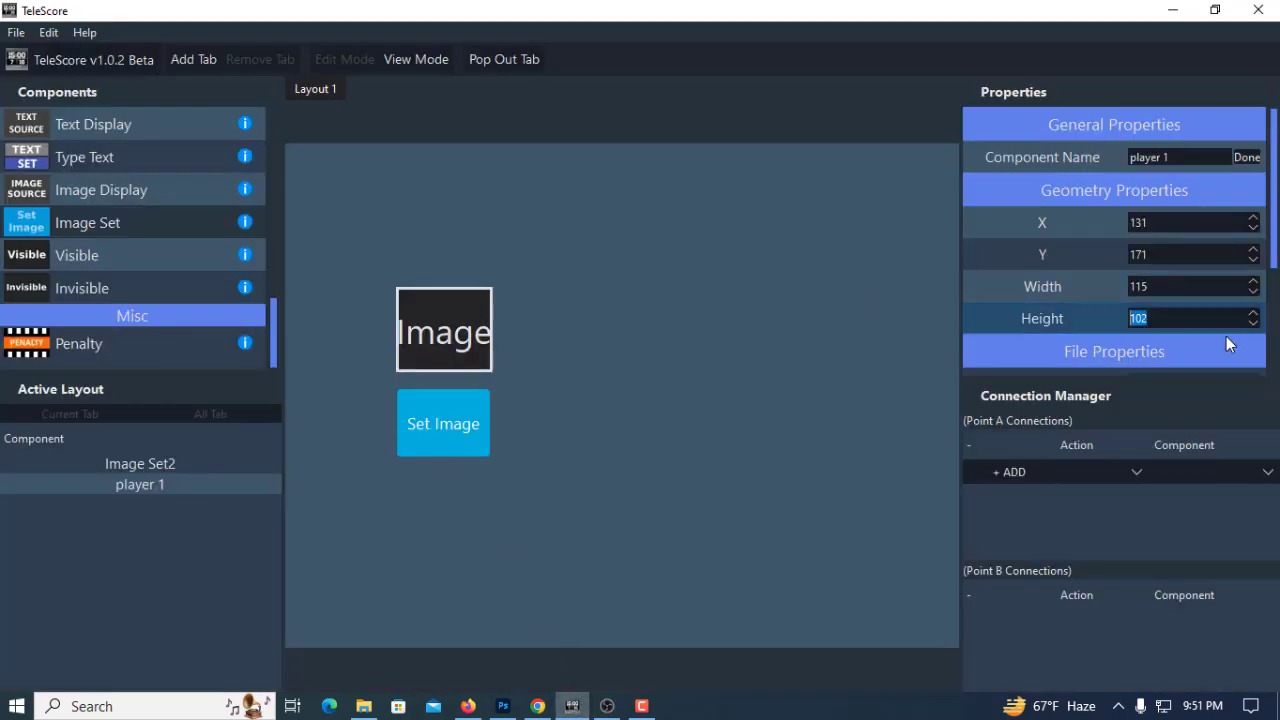
click(364, 706)
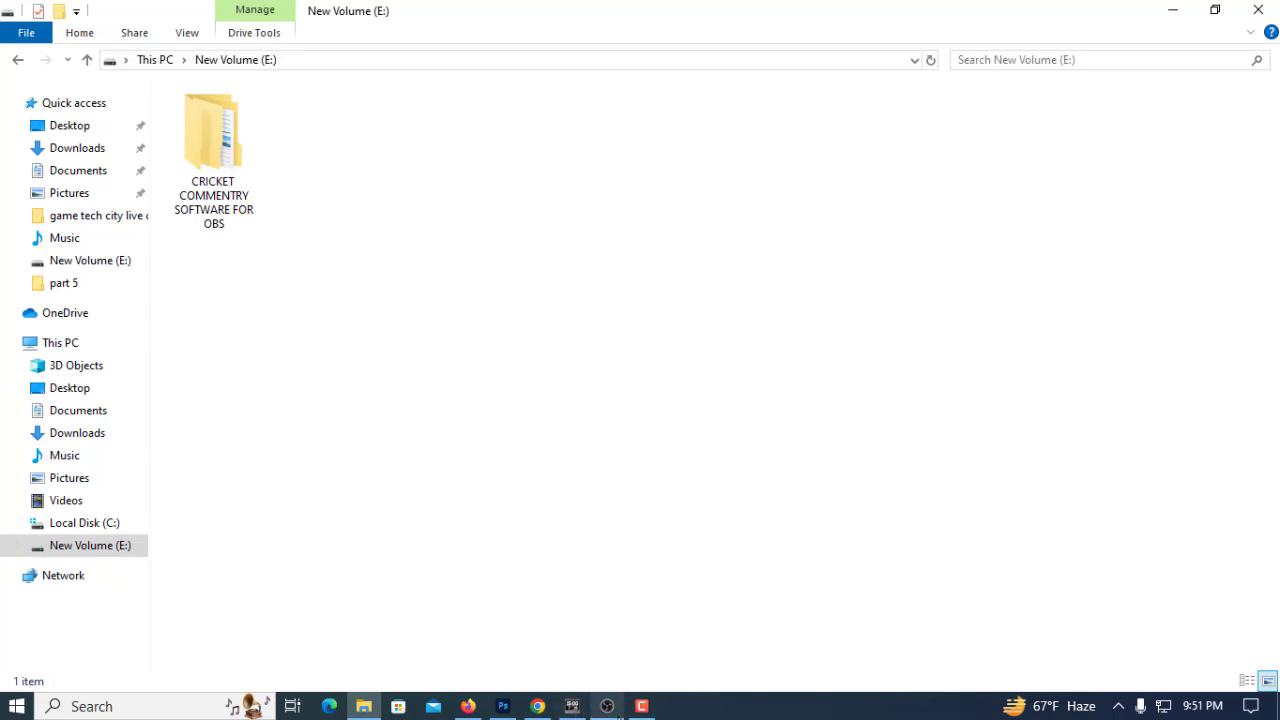
click(607, 706)
click(572, 706)
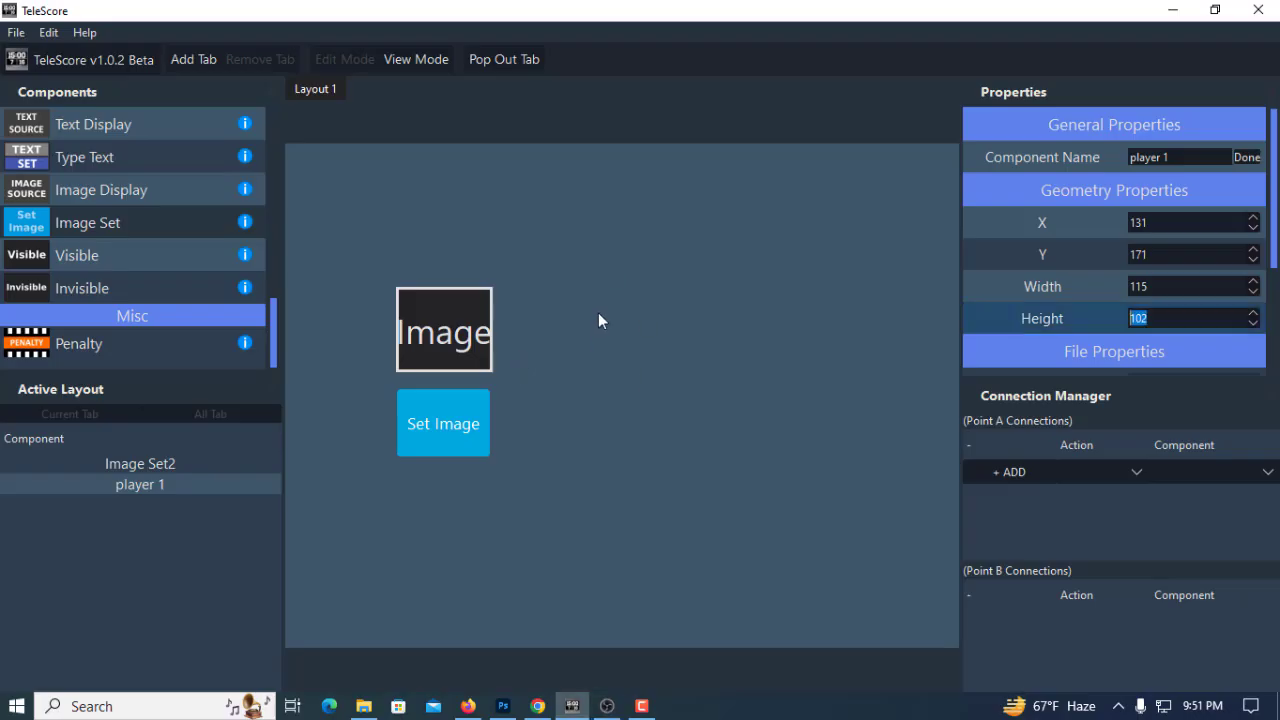
Set the player 1 display's file output location to a file named "player" on New Volume (E:)
click(450, 312)
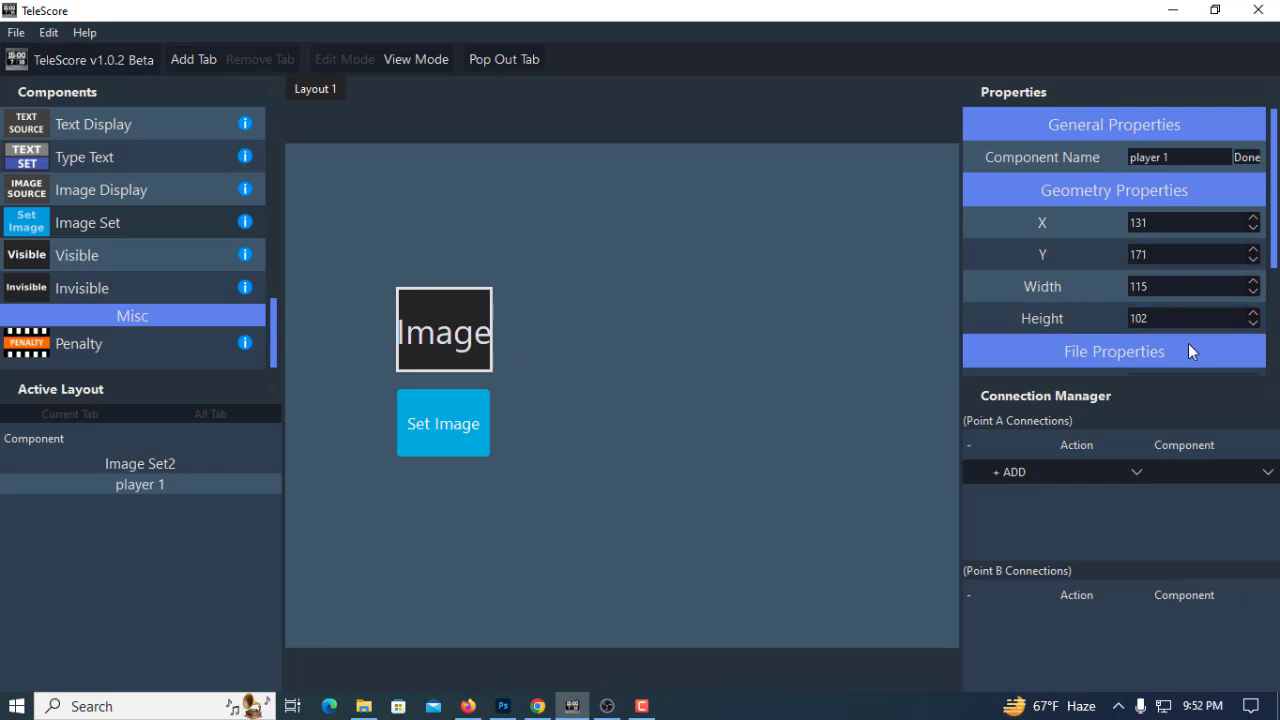
scroll(1188, 350, down, 3)
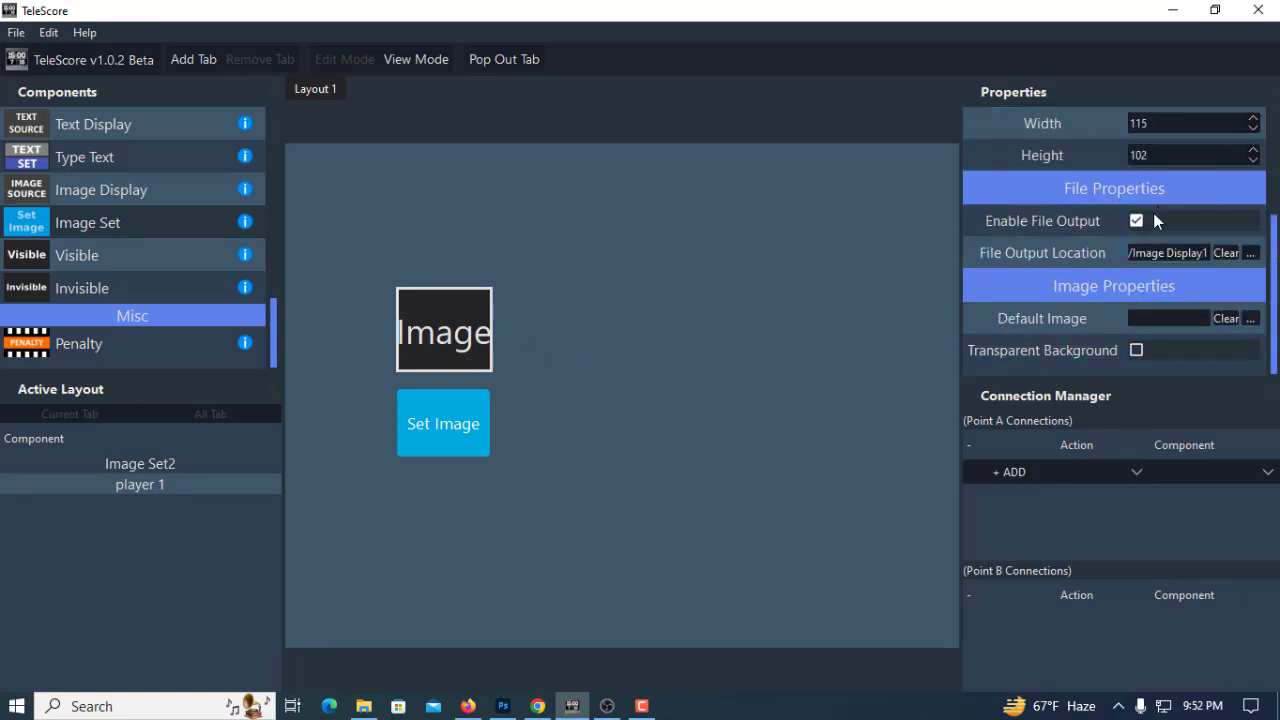
click(1250, 254)
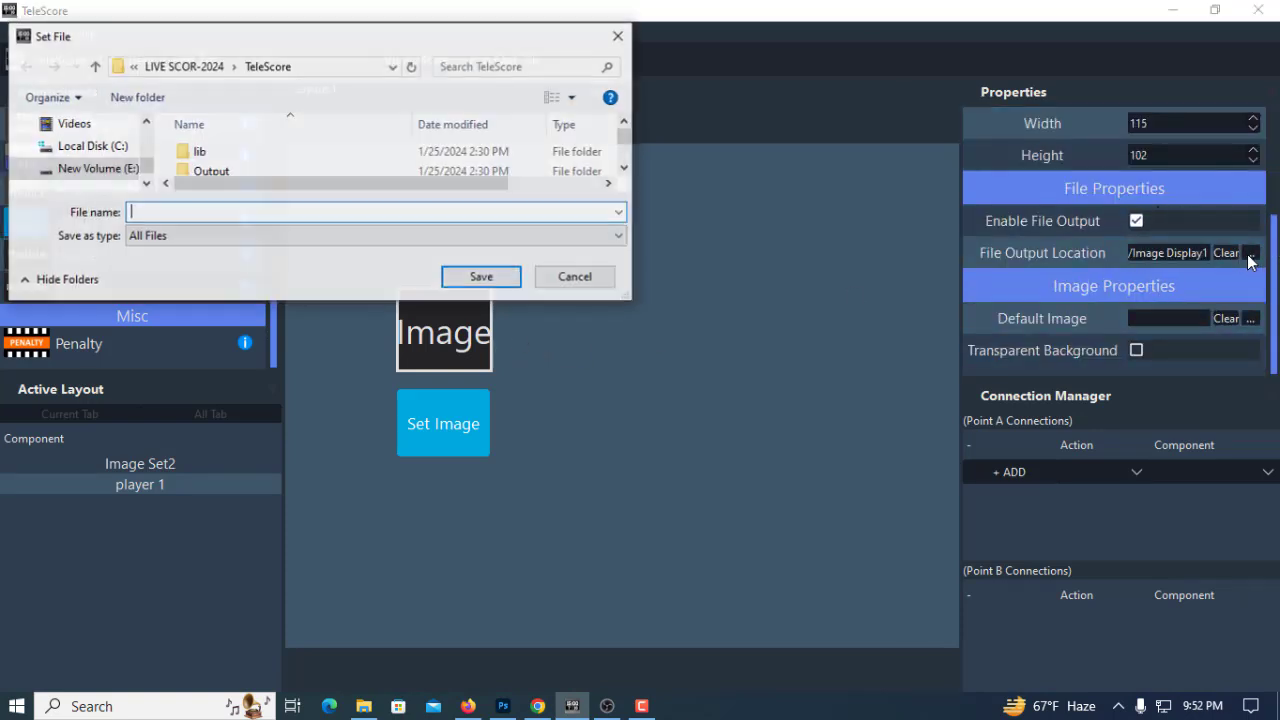
scroll(98, 160, down, 1)
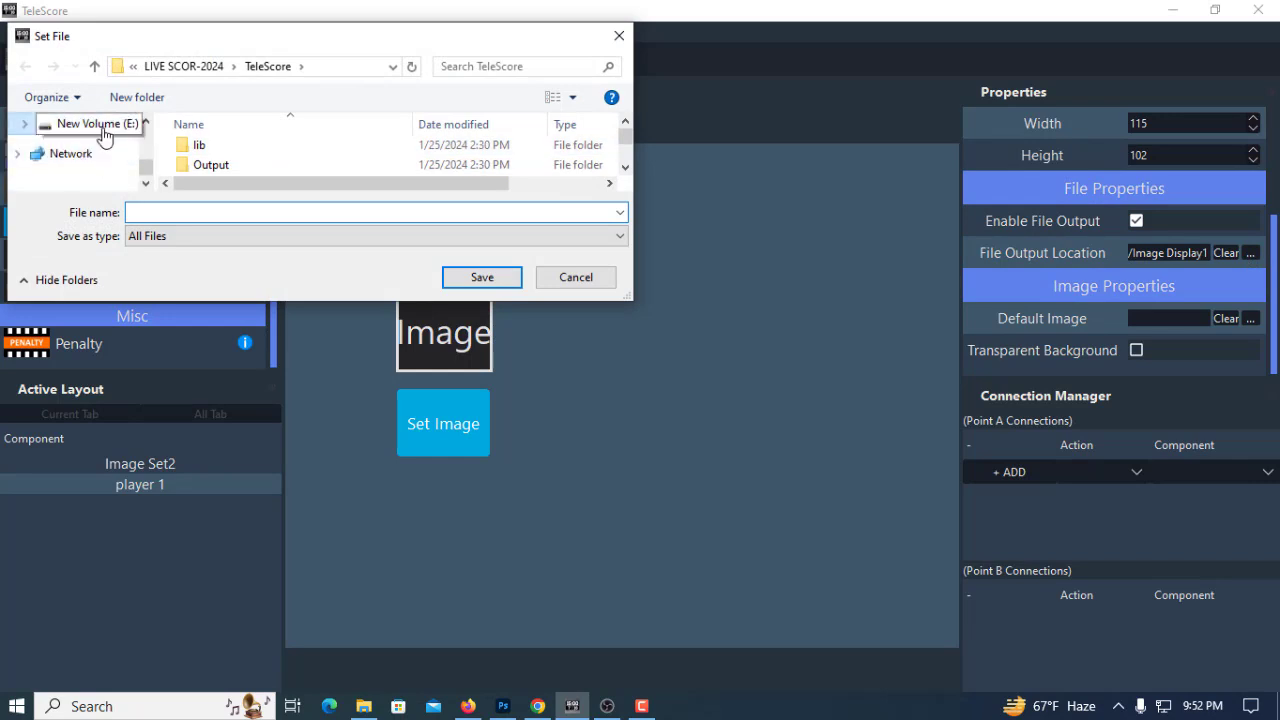
click(130, 125)
click(167, 210)
text(player 1)
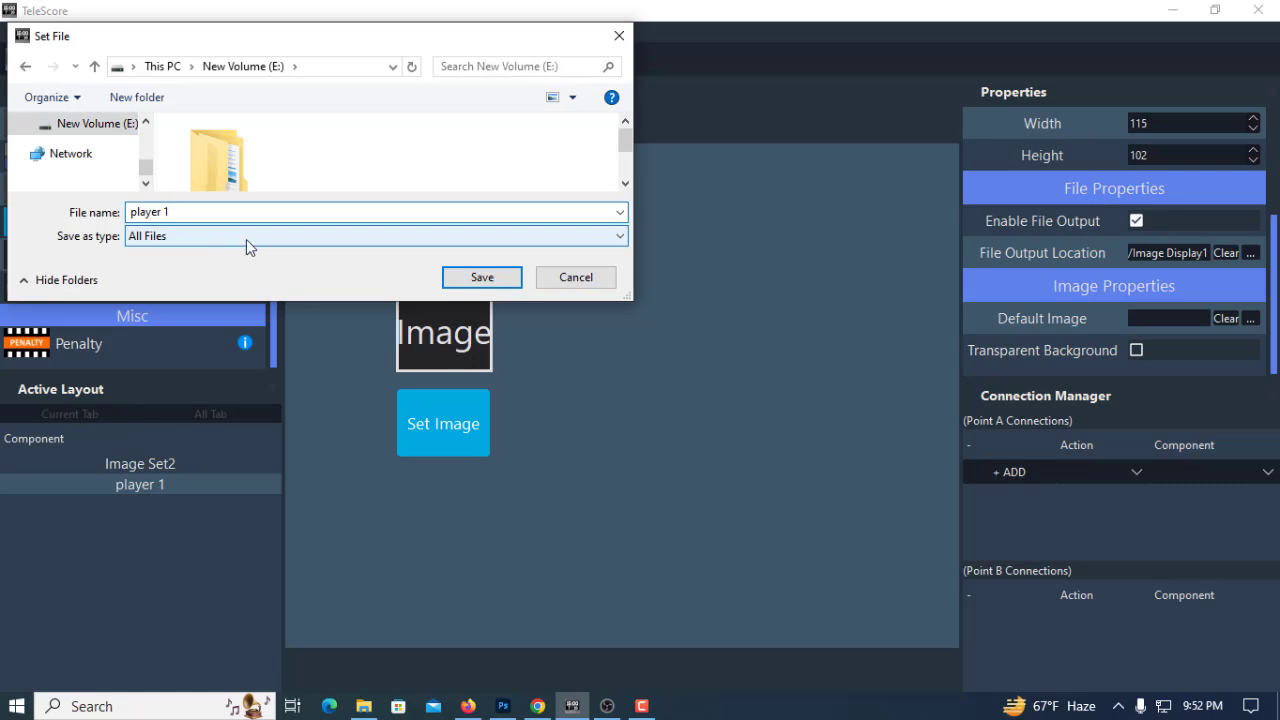
click(457, 283)
scroll(1182, 345, up, 3)
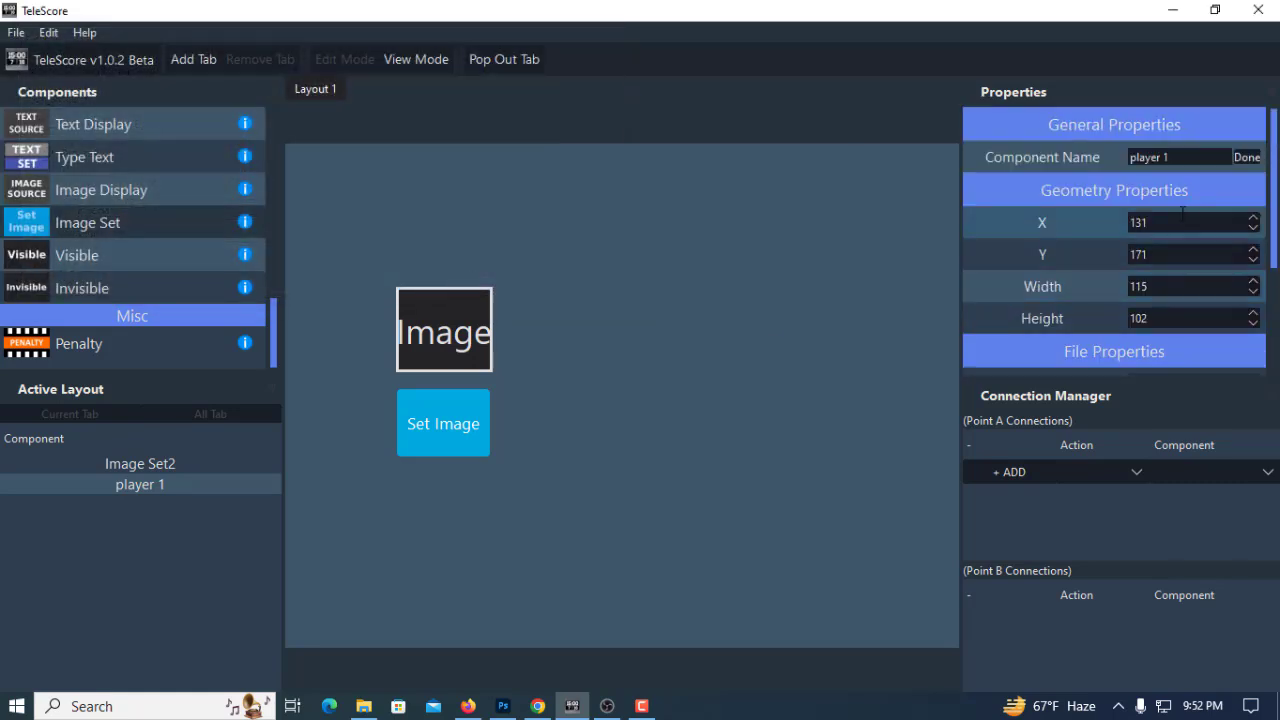
Connect the Image Set component's Set Image action to the player 1 display, without choosing a picture
click(454, 427)
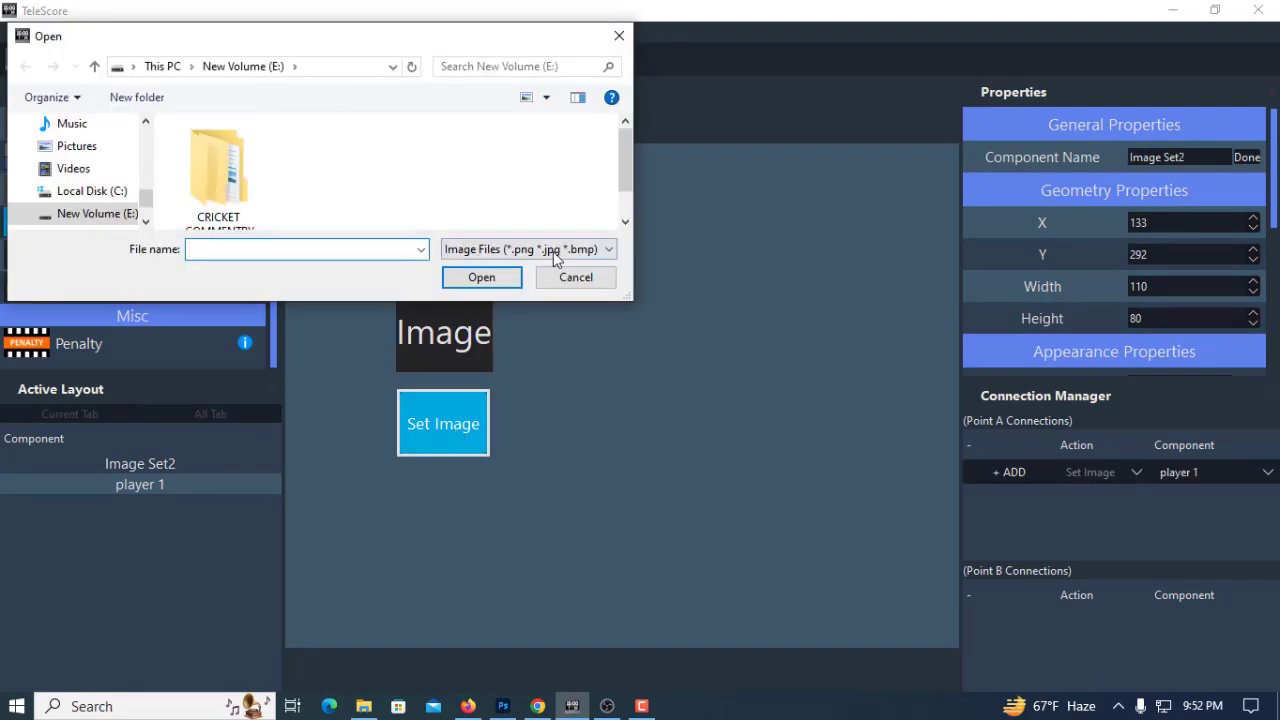
click(565, 279)
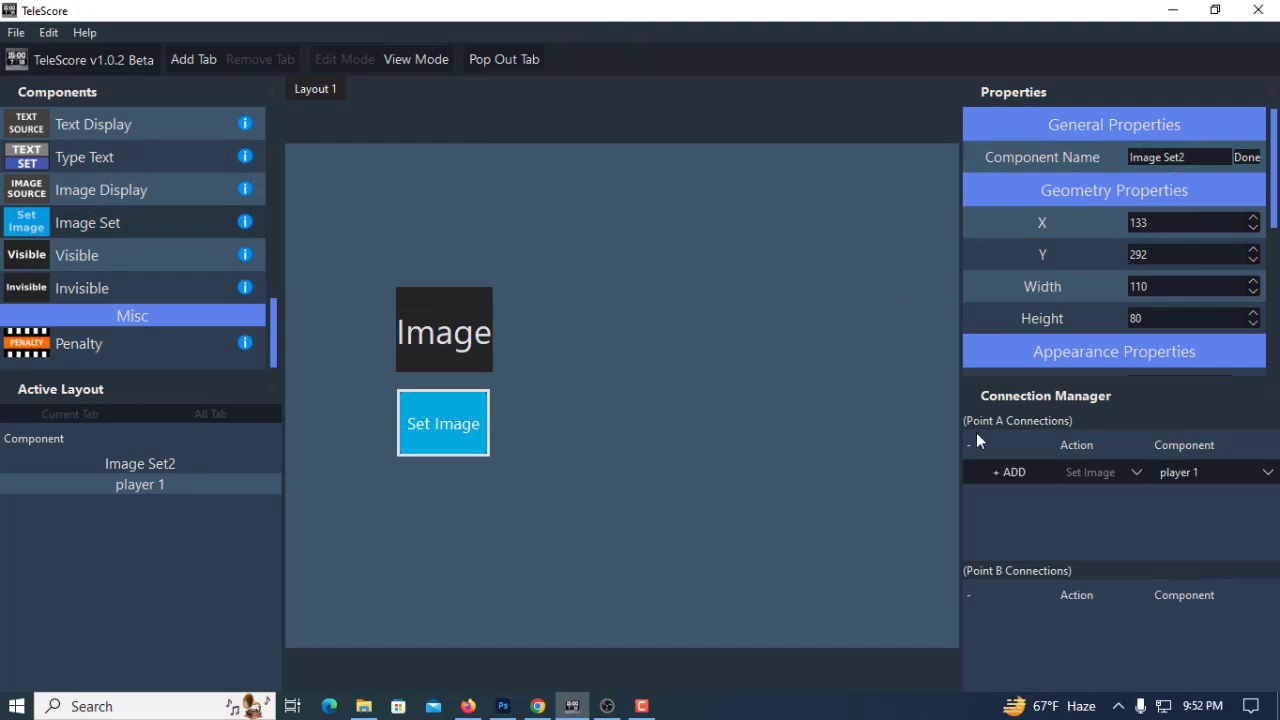
click(446, 324)
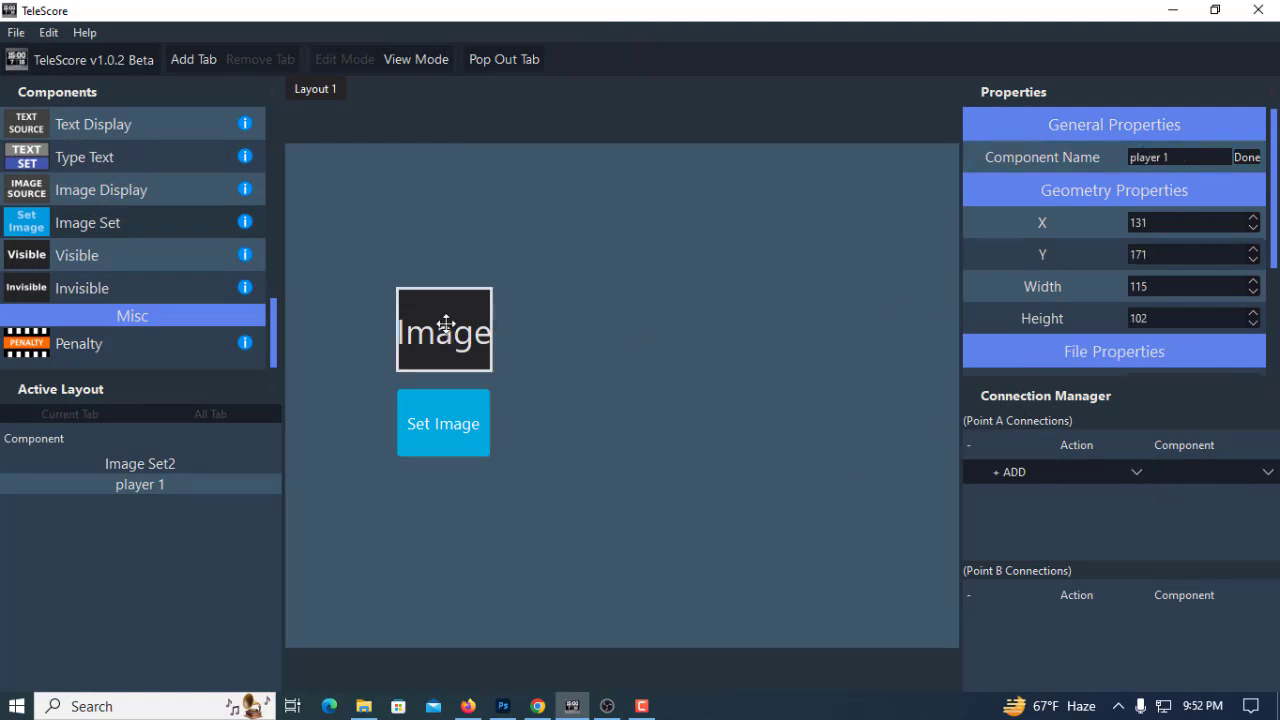
click(456, 434)
click(587, 284)
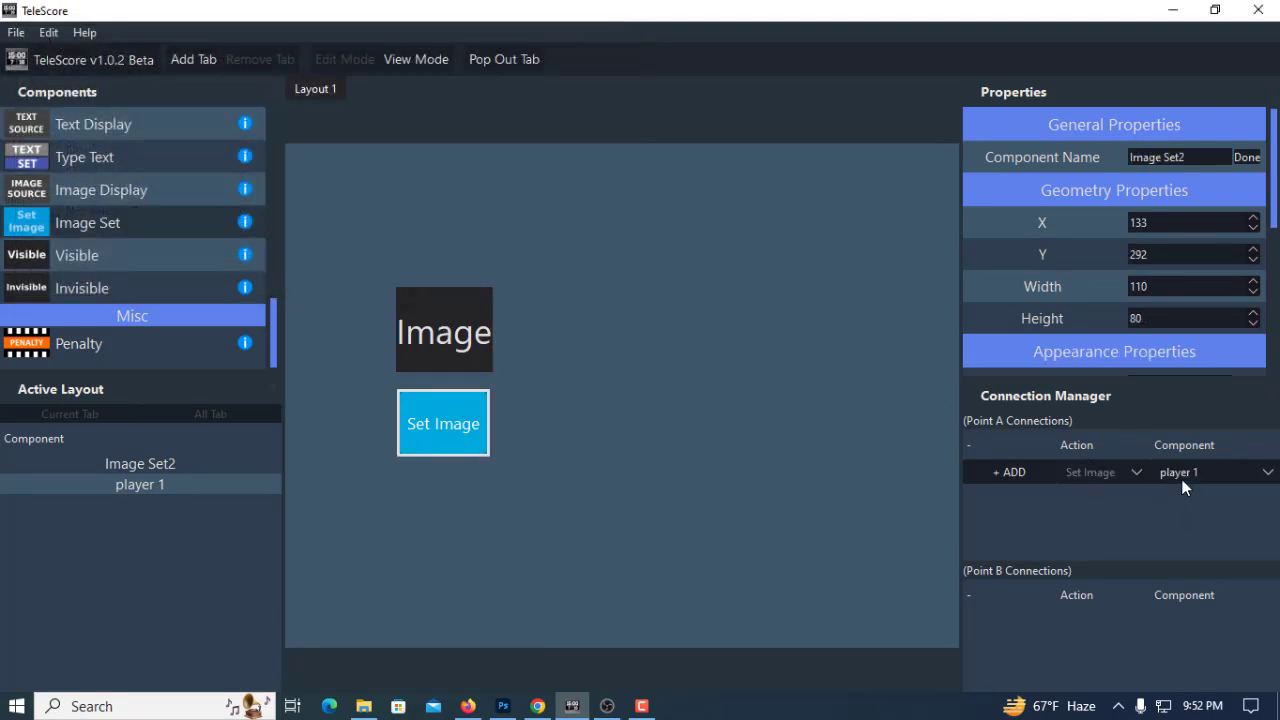
click(997, 469)
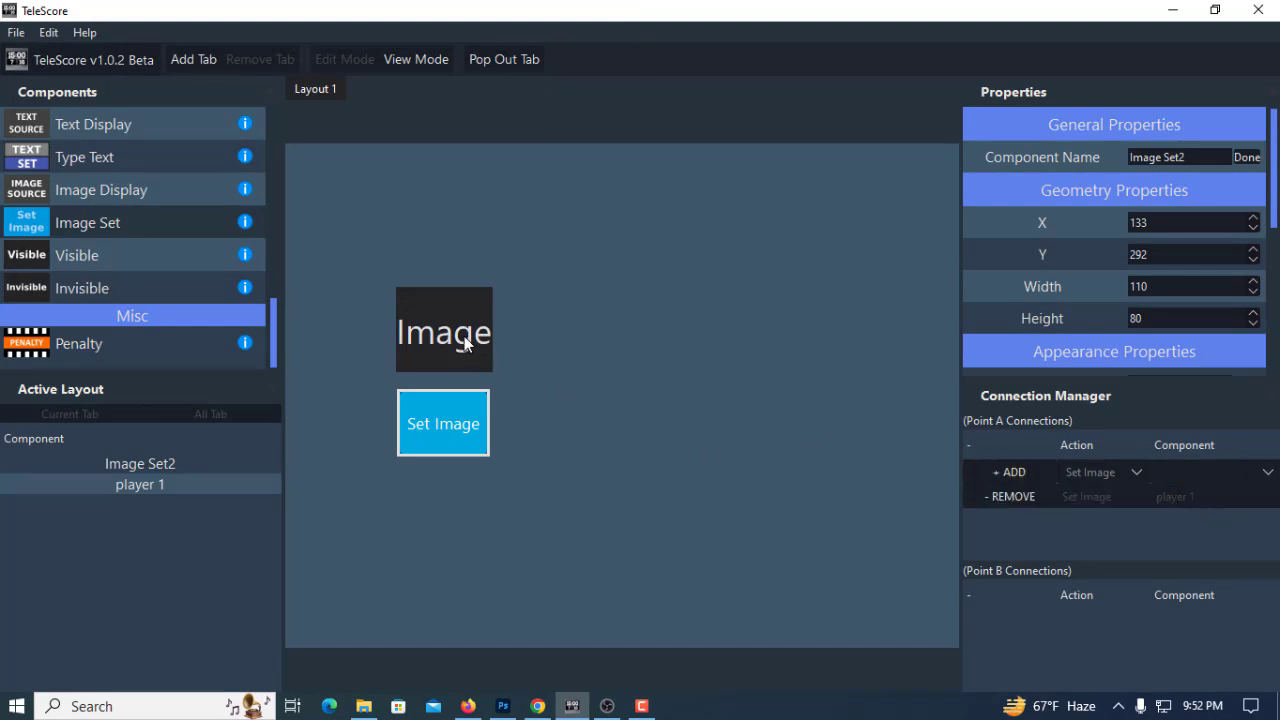
Load the hex image from Downloads into the player 1 display through its Set Image component
click(463, 431)
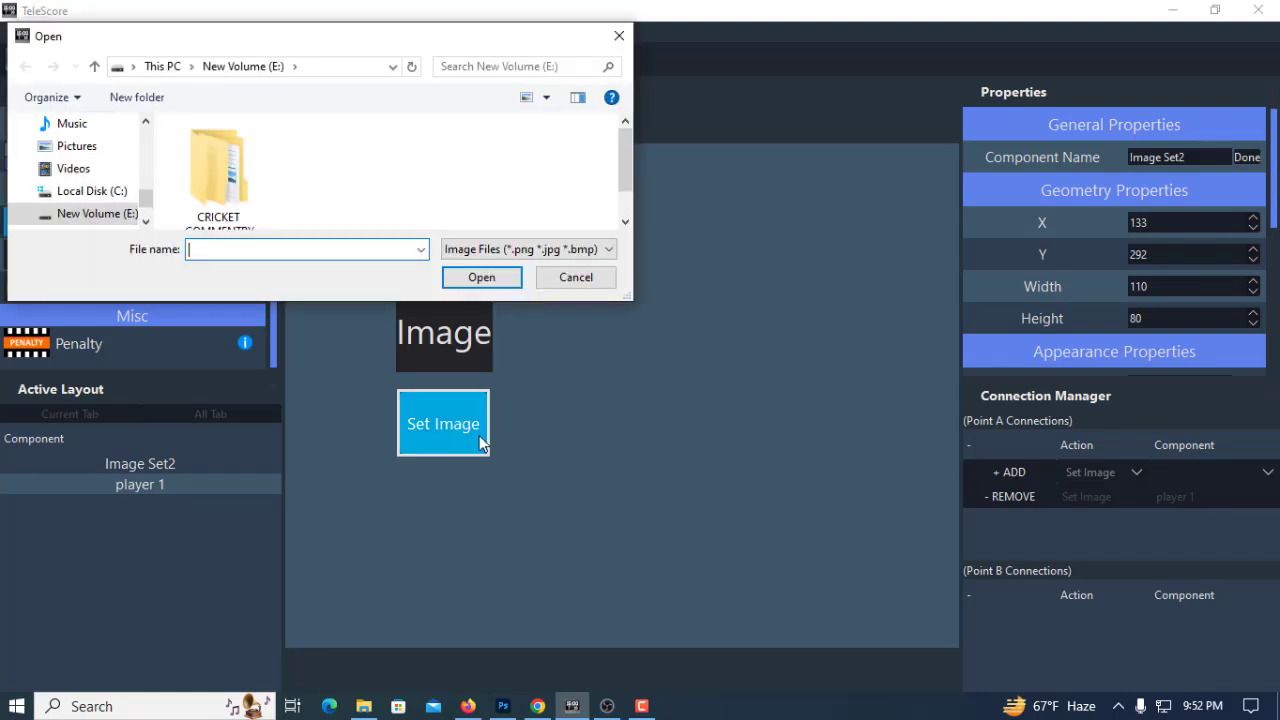
scroll(104, 206, up, 1)
click(86, 146)
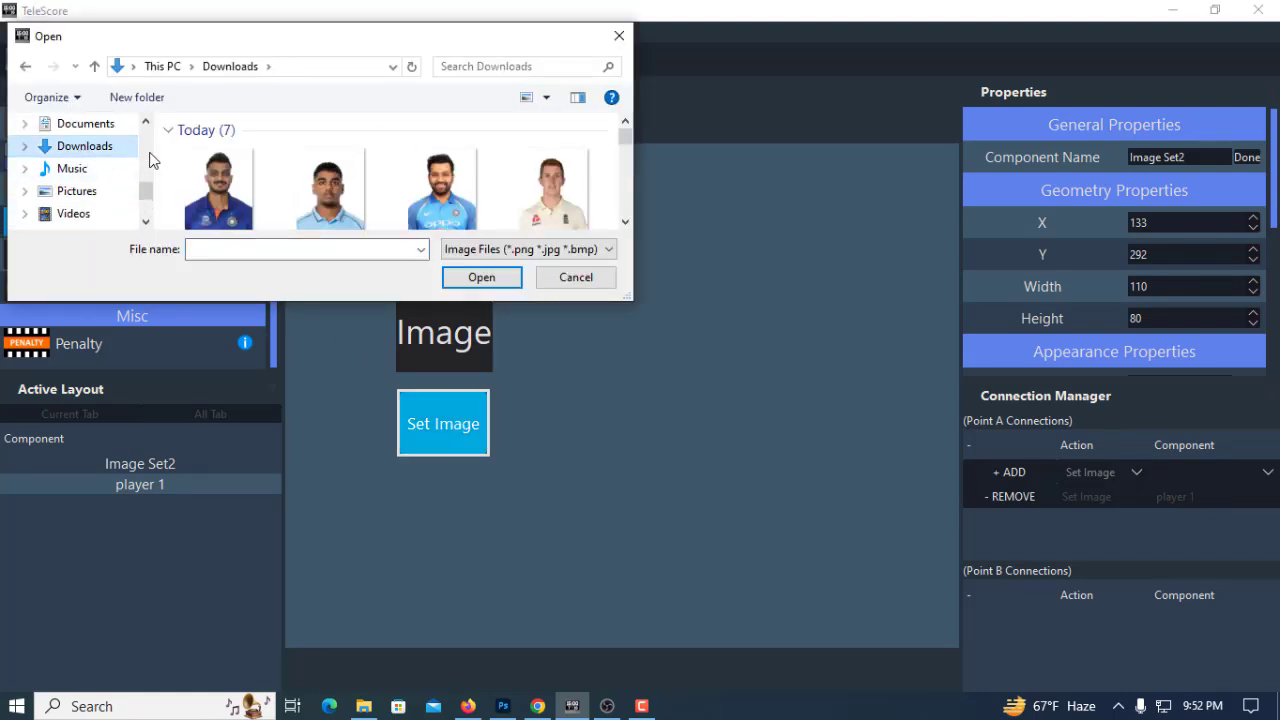
scroll(533, 200, down, 1)
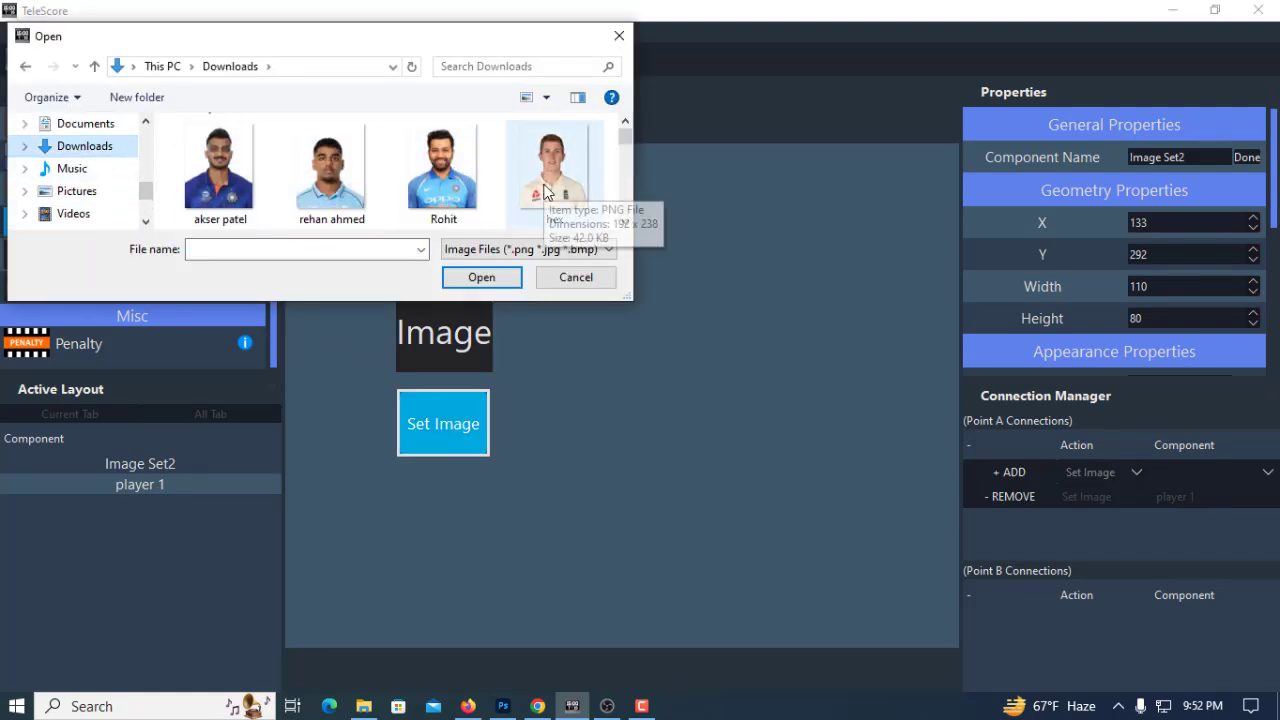
click(545, 190)
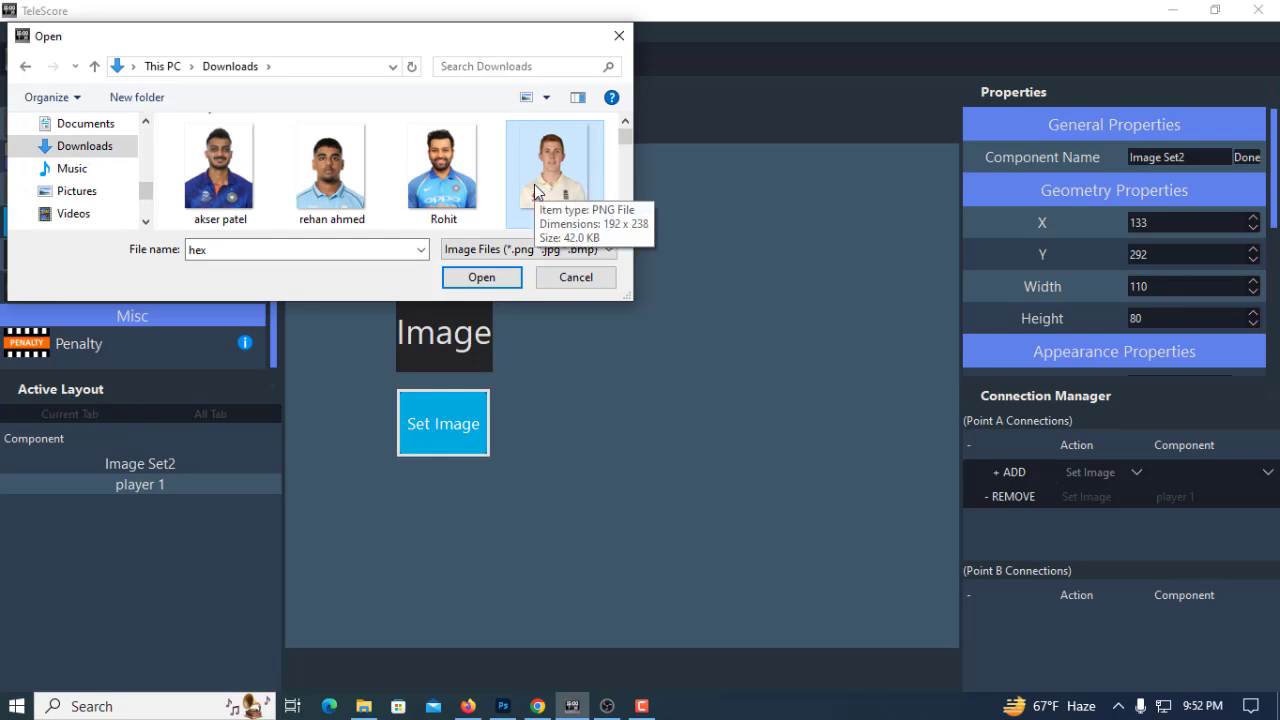
click(490, 278)
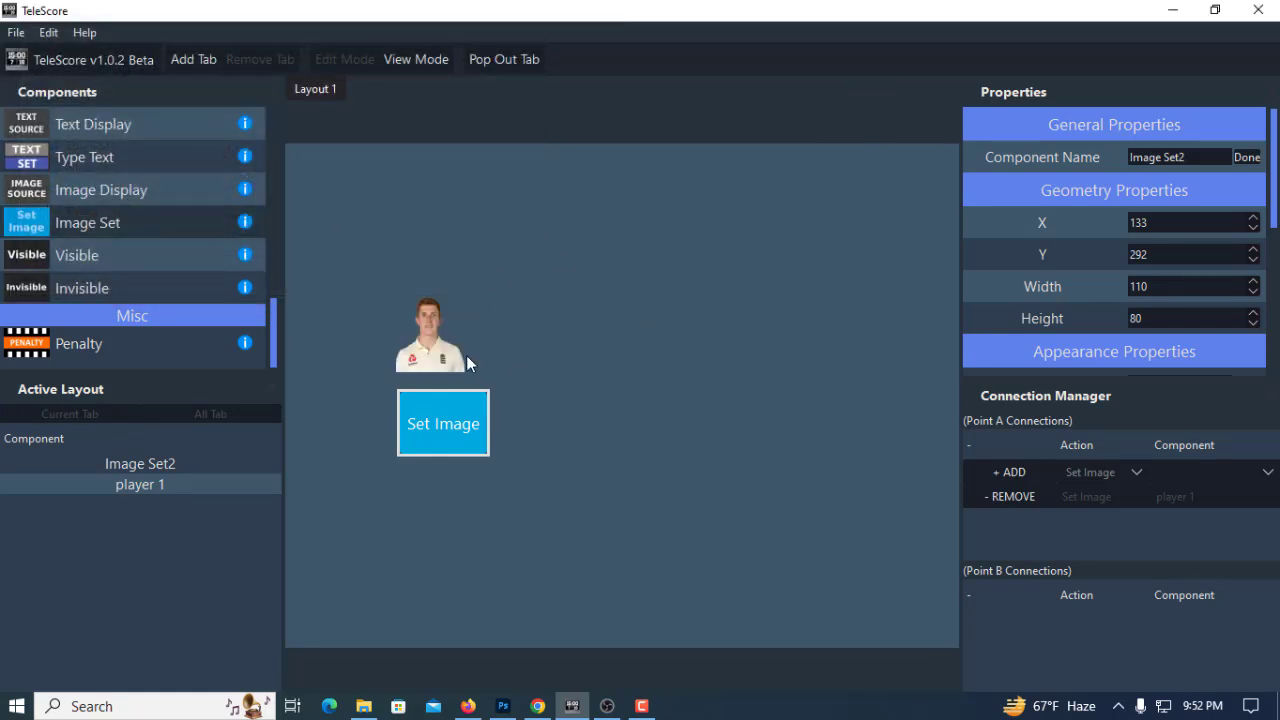
Switch to OBS and check which image file the Image 9 source uses, leaving its properties as they are
click(607, 706)
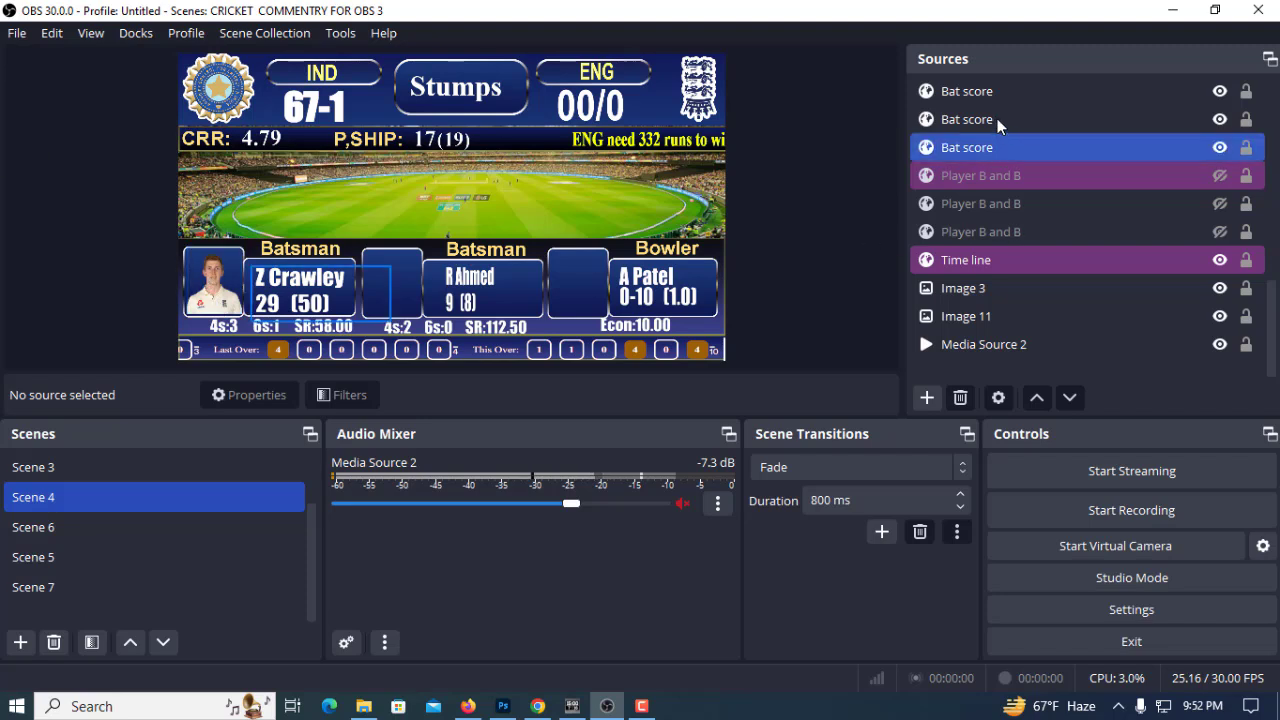
scroll(992, 214, up, 8)
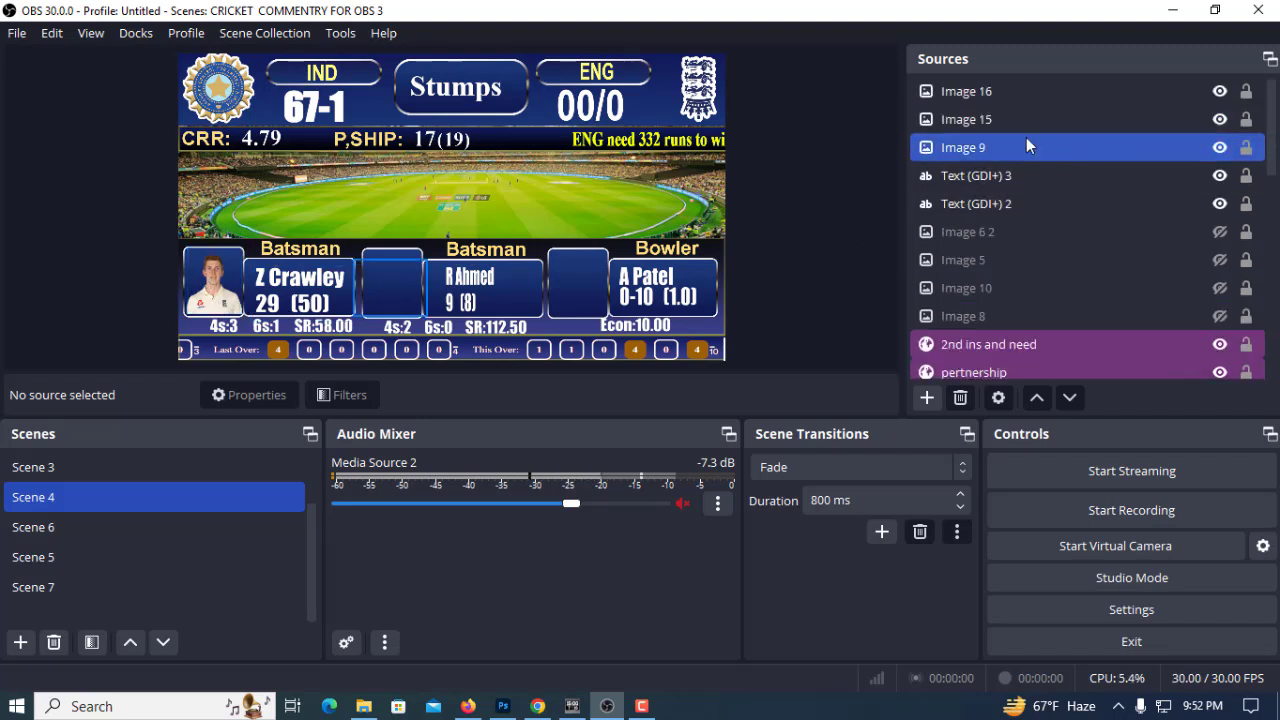
double_click(980, 147)
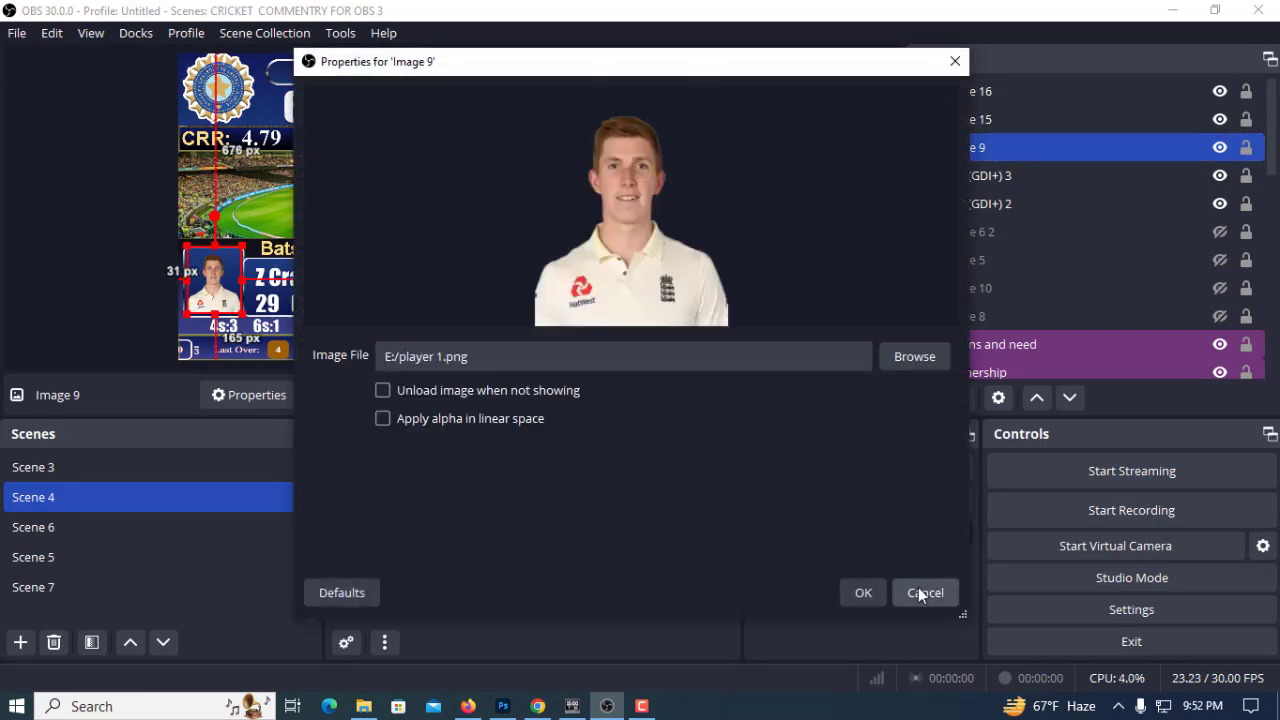
click(920, 591)
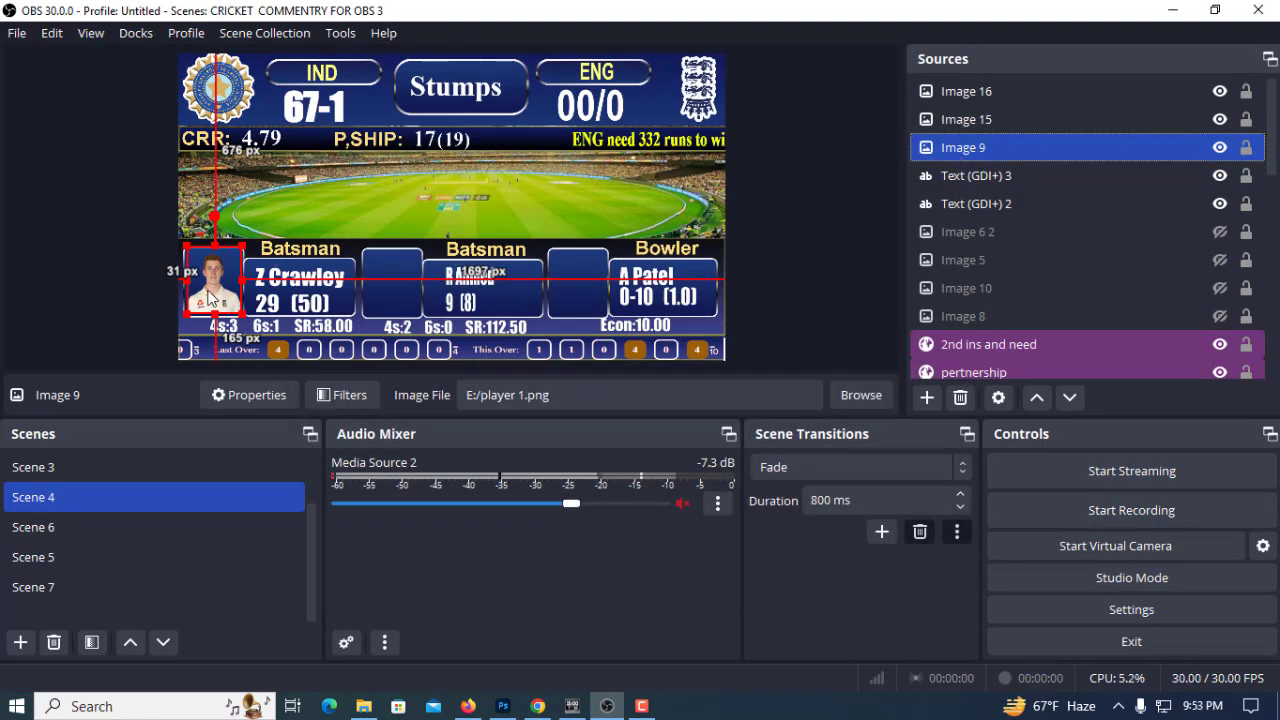
Add a new image source to Scene 4 using player 1 from New Volume (E:), and delete it again
click(927, 397)
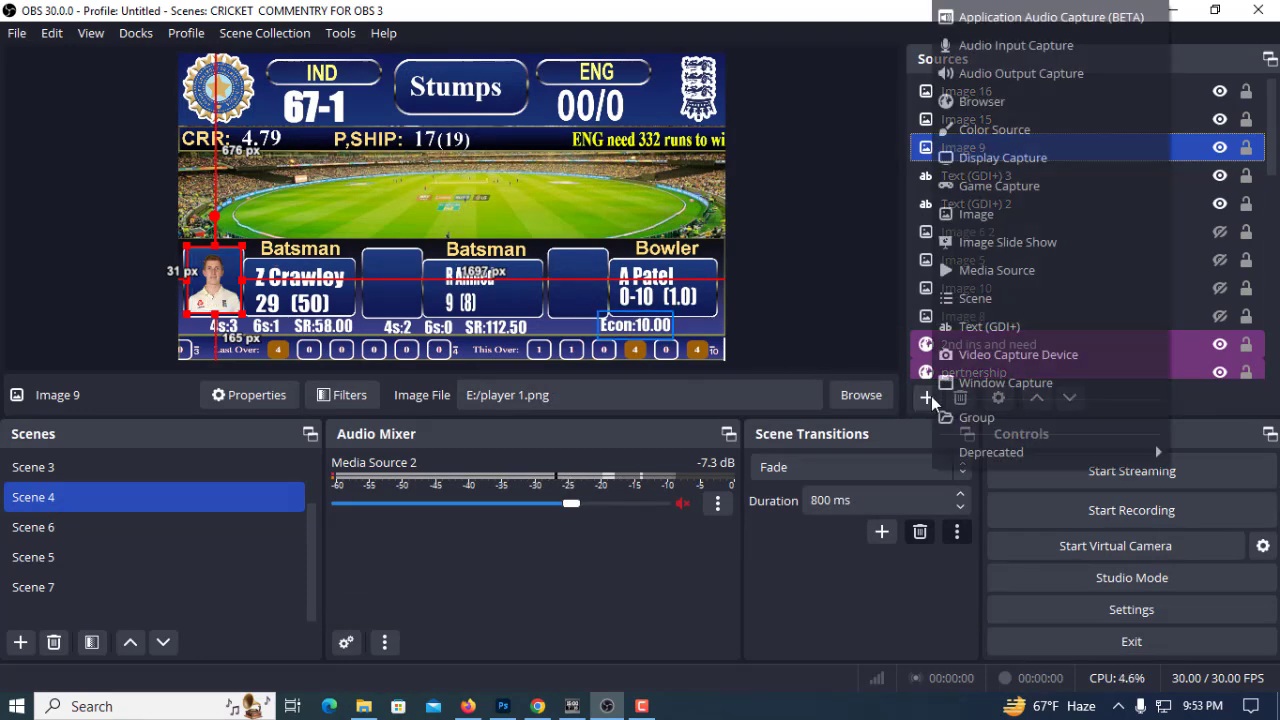
click(980, 214)
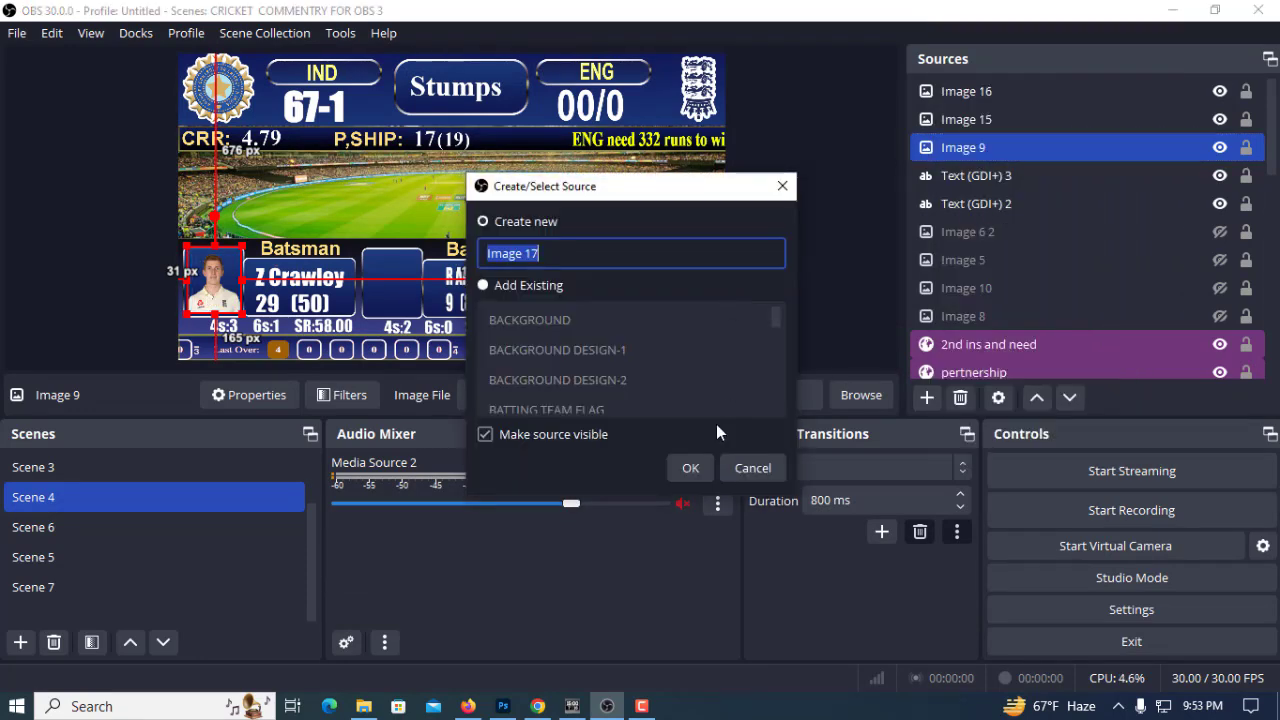
click(691, 468)
click(929, 357)
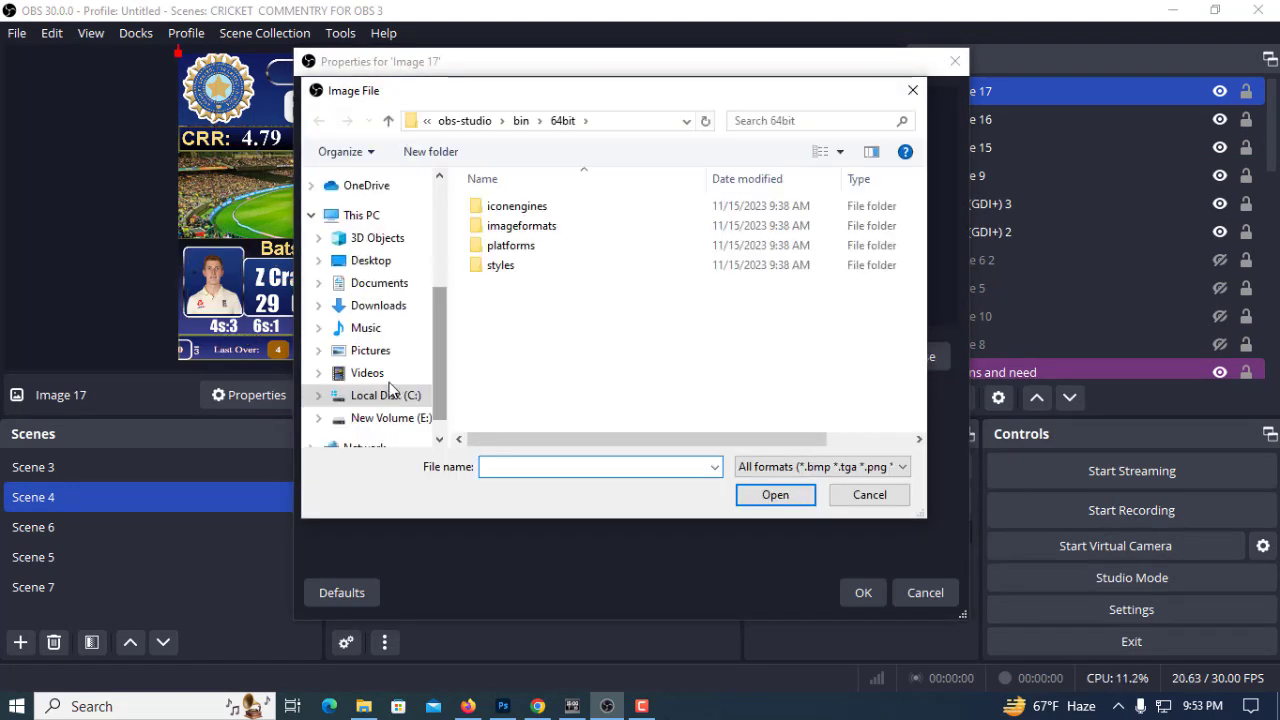
click(388, 418)
click(622, 285)
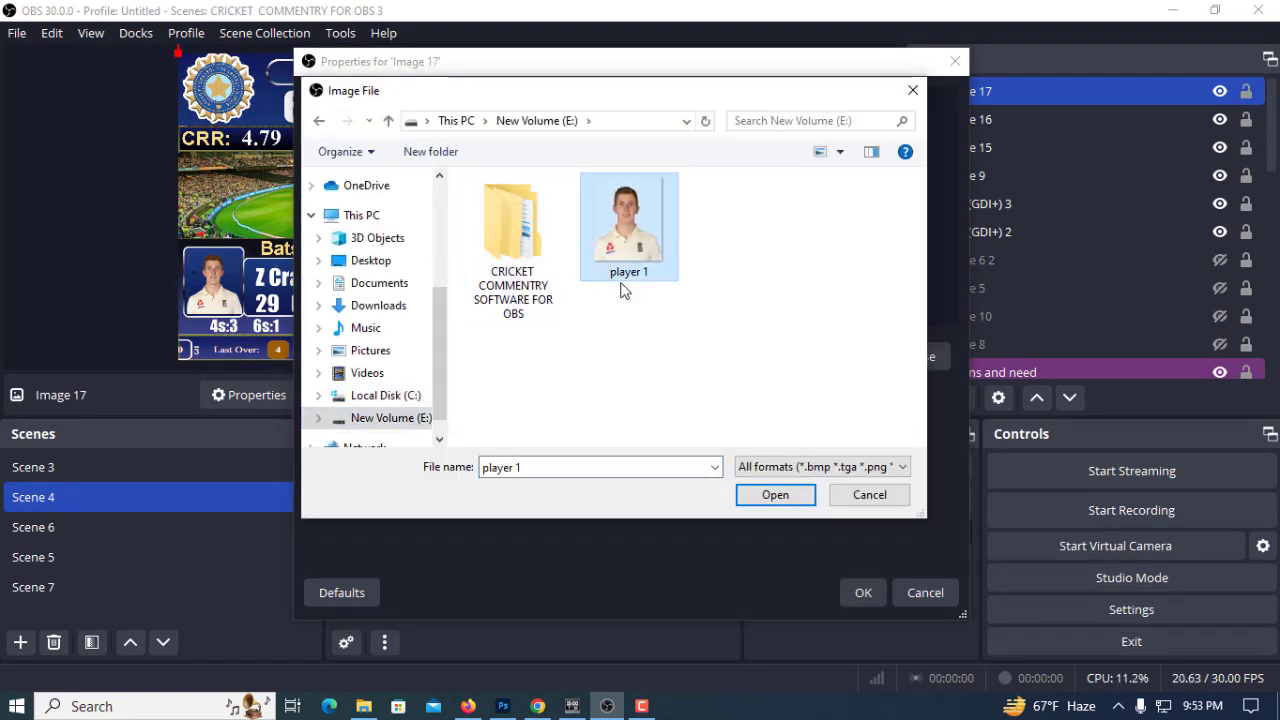
click(775, 495)
click(868, 592)
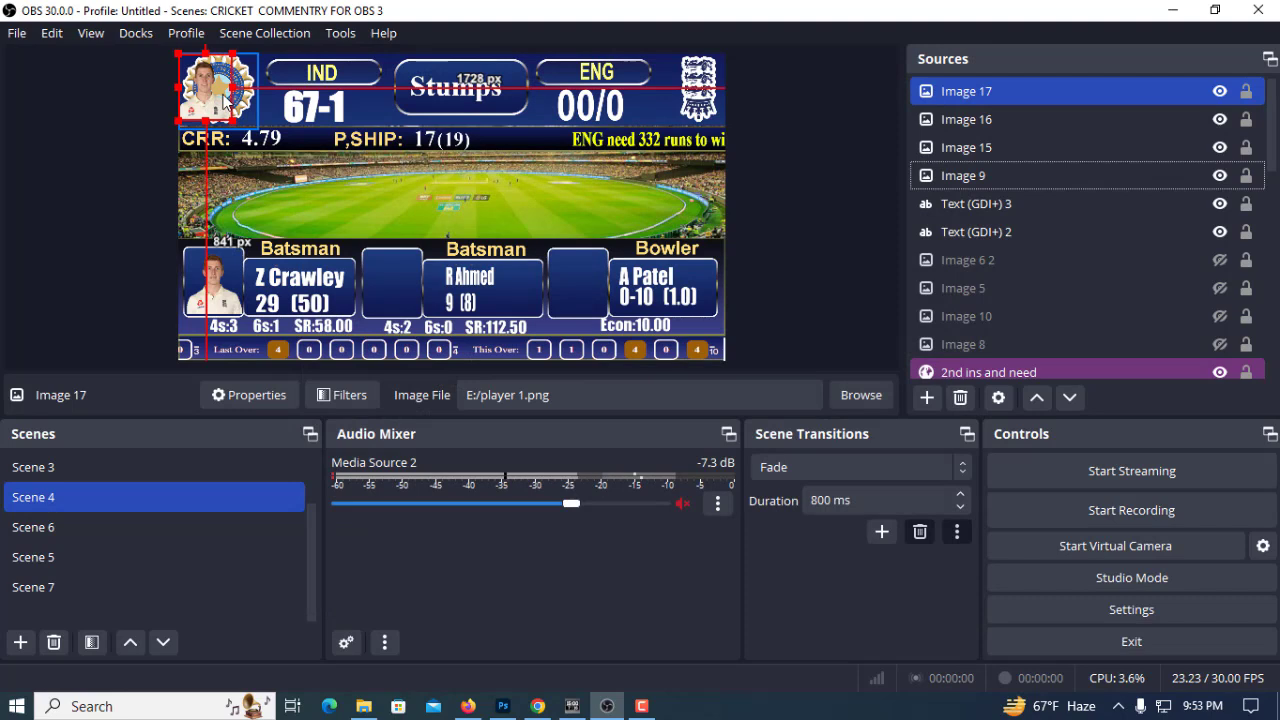
key(Delete)
click(702, 368)
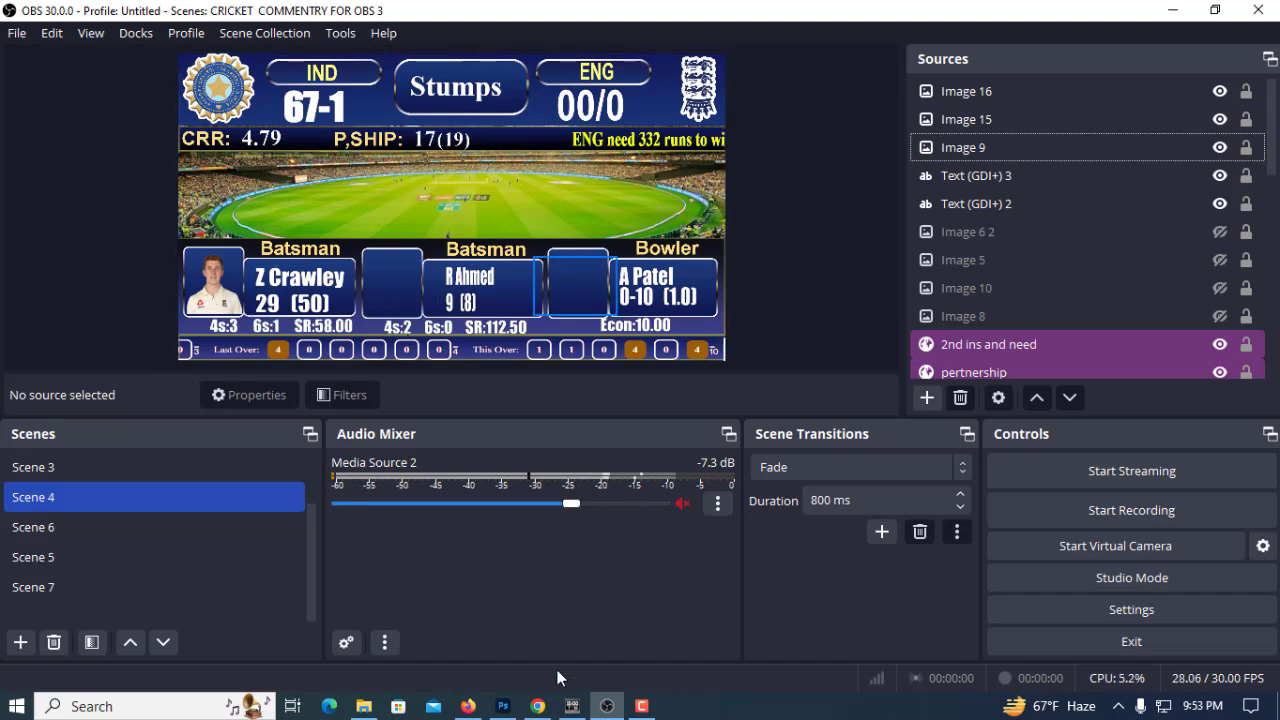
Switch to TeleScore and place a second Image Display with an Image Set component below it, beside the player 1 pair
click(572, 706)
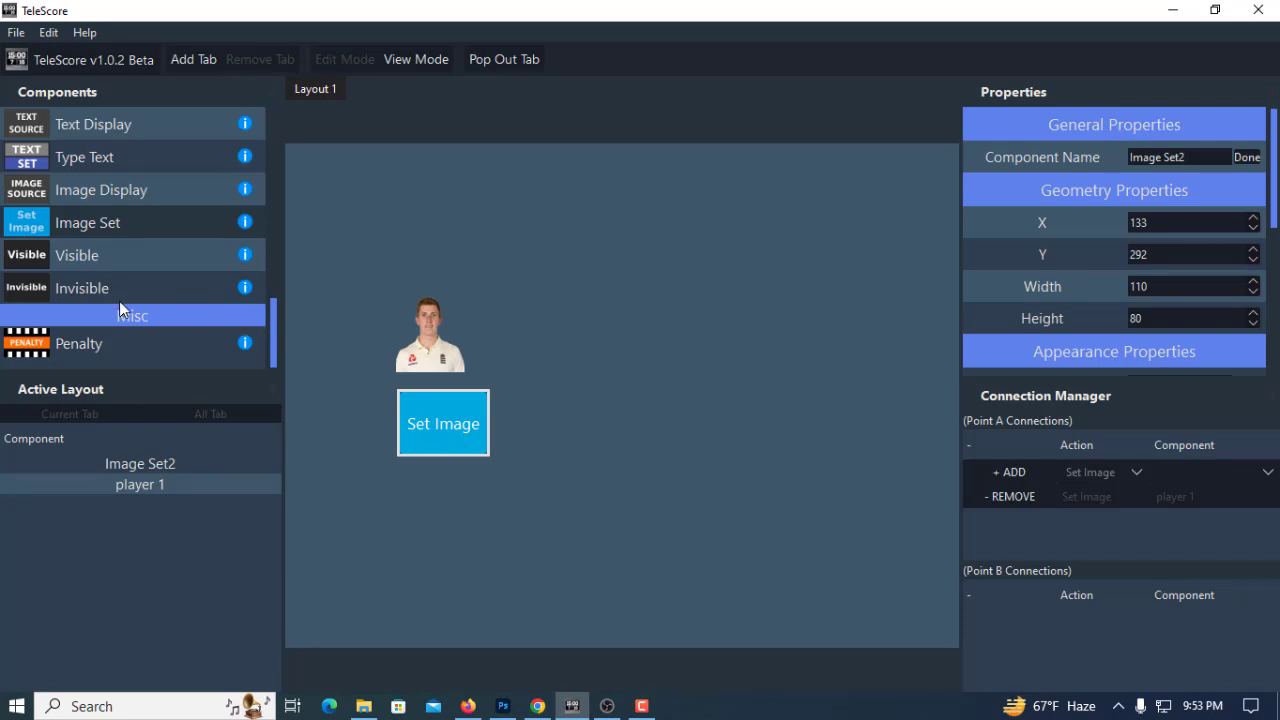
drag(92, 189, 565, 244)
drag(579, 337, 580, 334)
click(617, 349)
drag(83, 222, 570, 421)
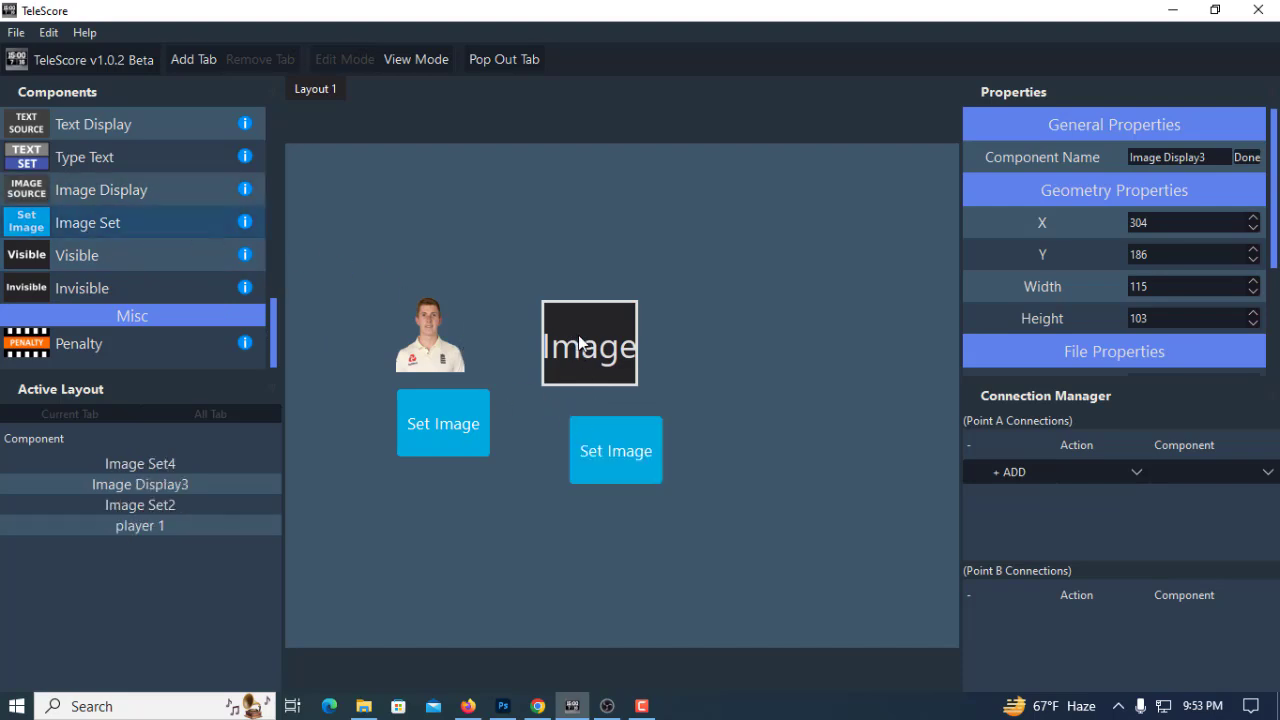
Rename the second image display component as player 2
drag(1204, 157, 1165, 157)
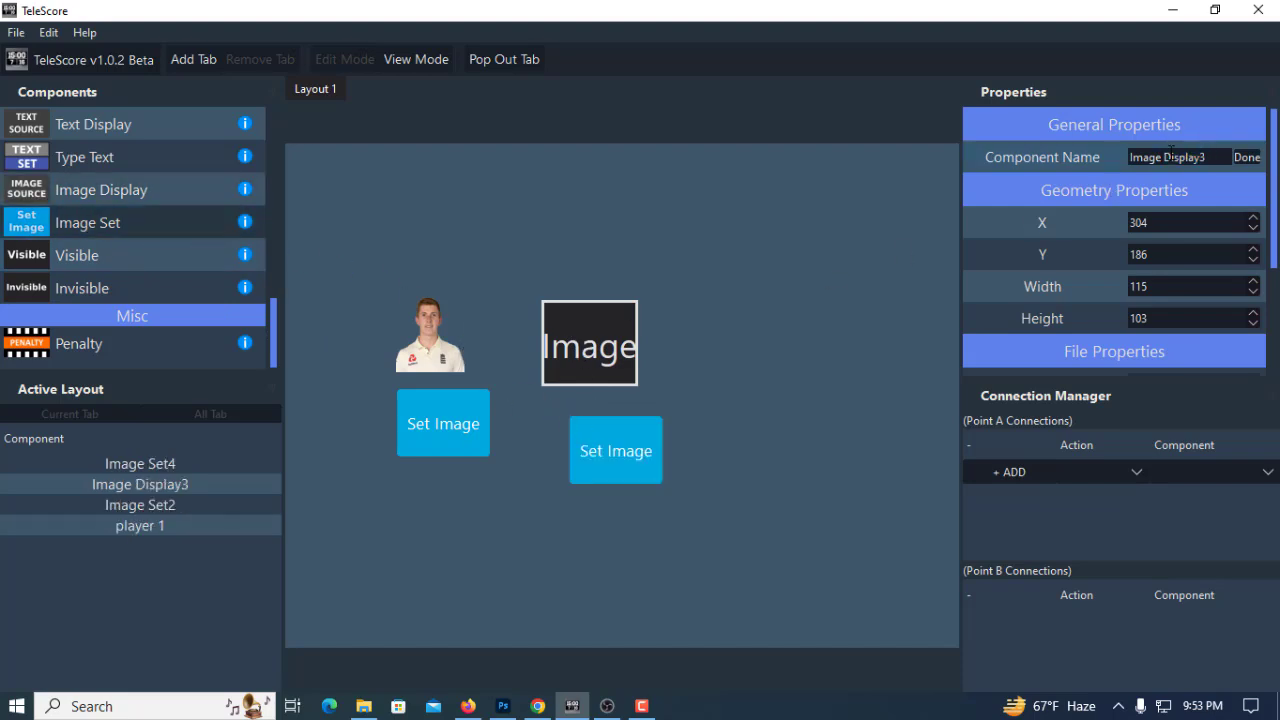
key(ctrl+a)
key(BackSpace)
text(player 2)
click(1247, 157)
Set the player 2 display's file output location to a file named "player 2" on New Volume (E:)
scroll(1171, 362, down, 3)
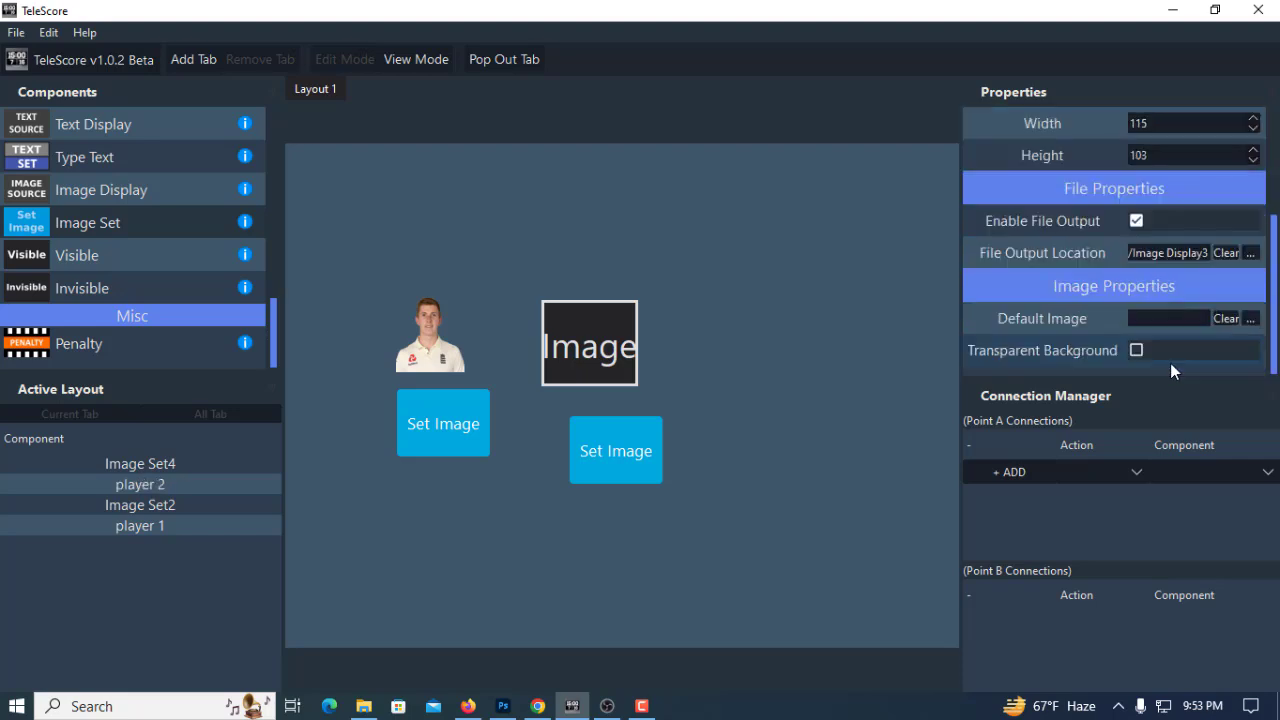
click(1250, 254)
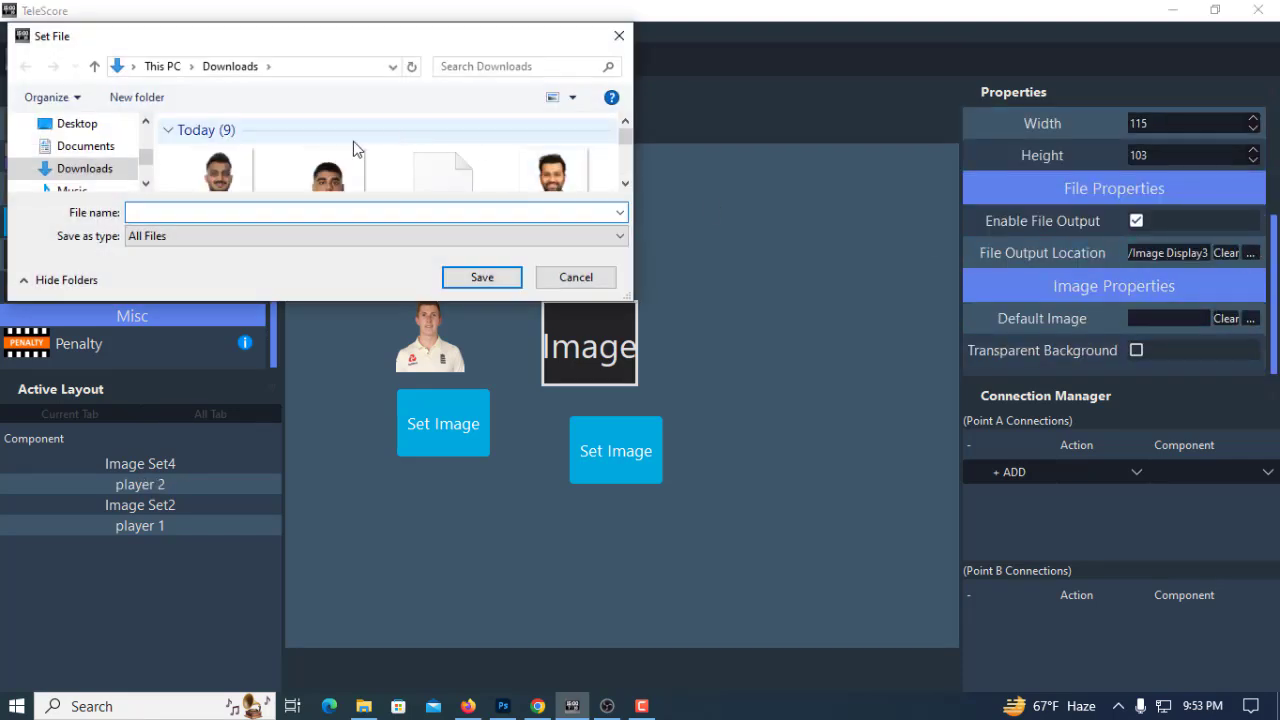
scroll(80, 170, down, 4)
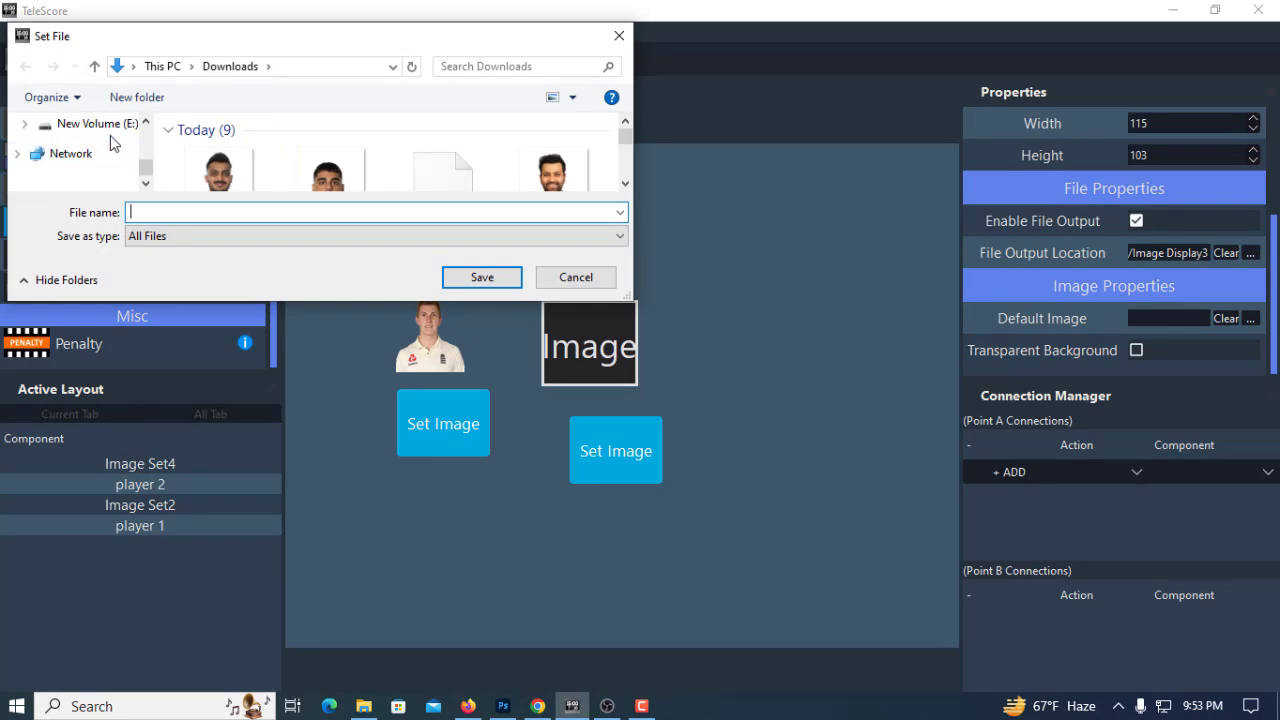
click(111, 136)
click(192, 210)
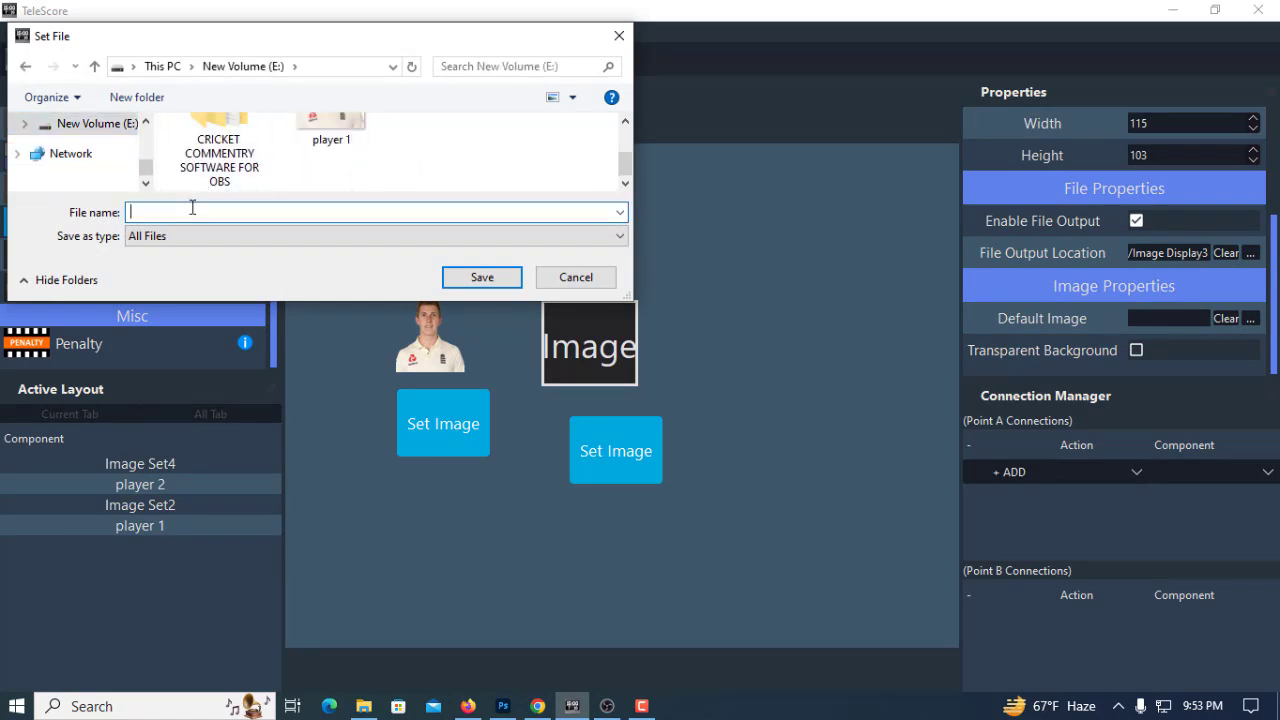
text(playe)
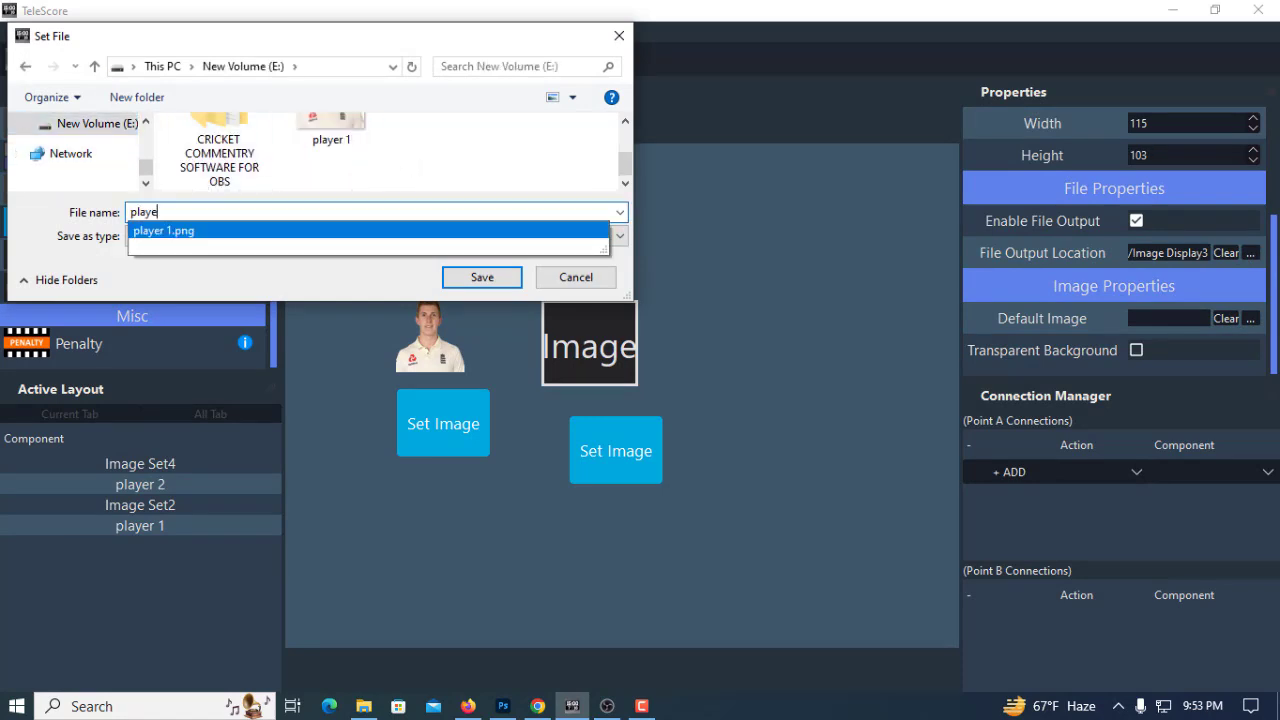
text(r 2)
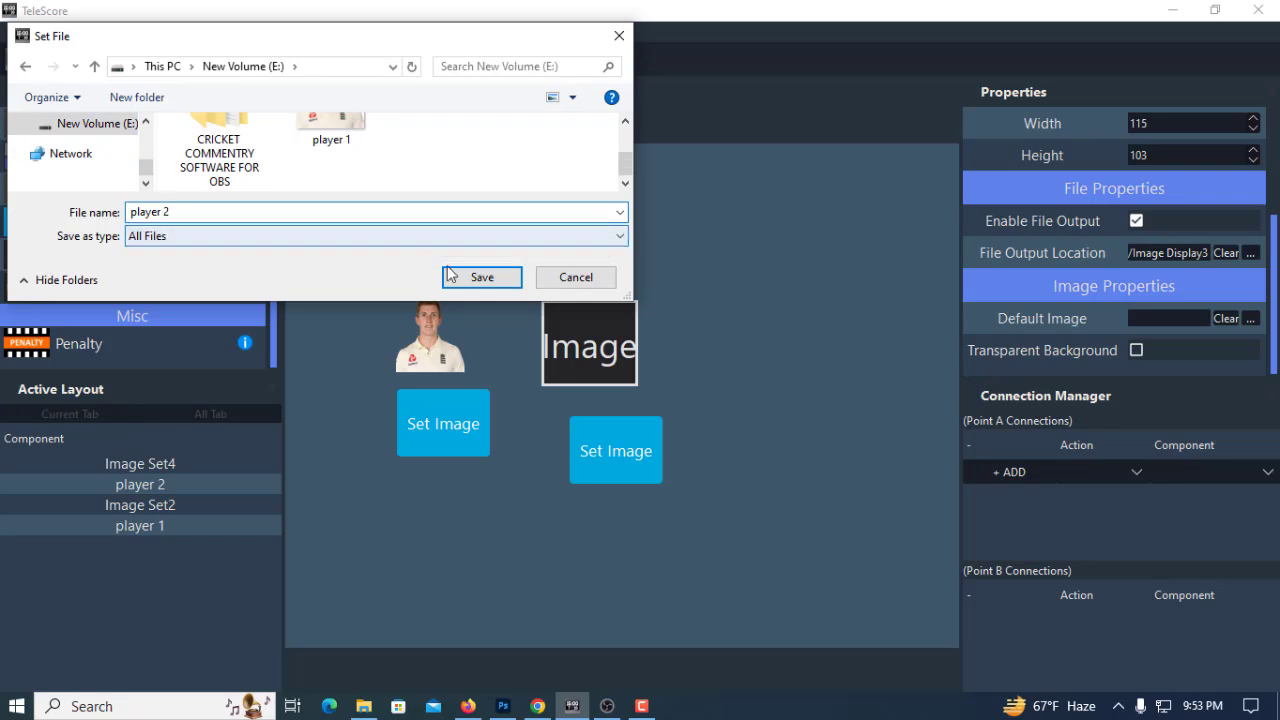
click(472, 281)
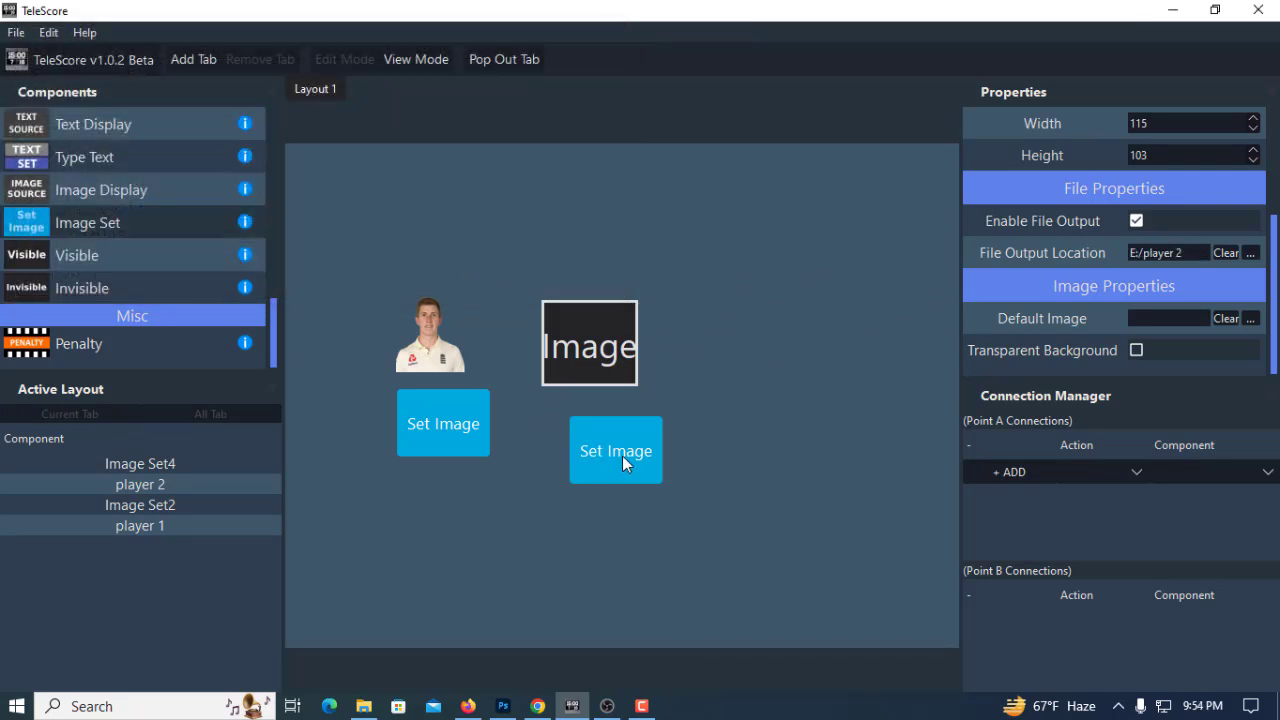
Connect the second Image Set component's Set Image action to the player 2 display
click(619, 456)
click(584, 278)
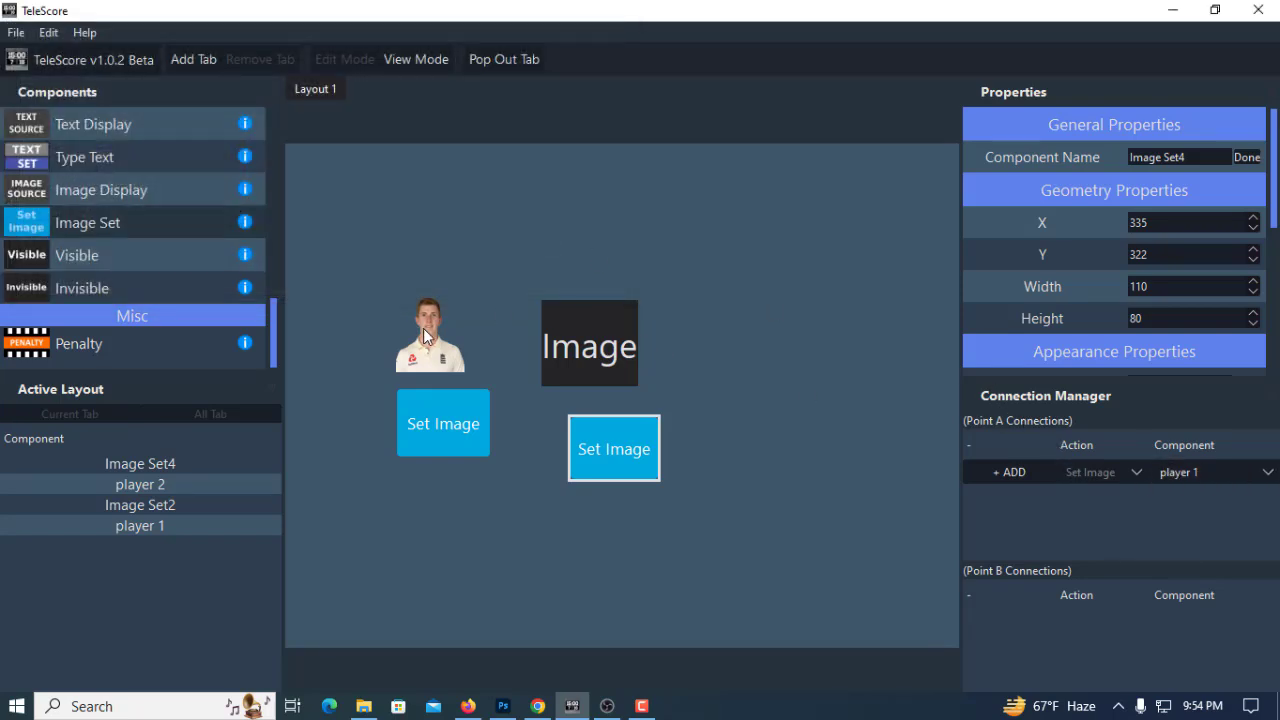
click(1210, 472)
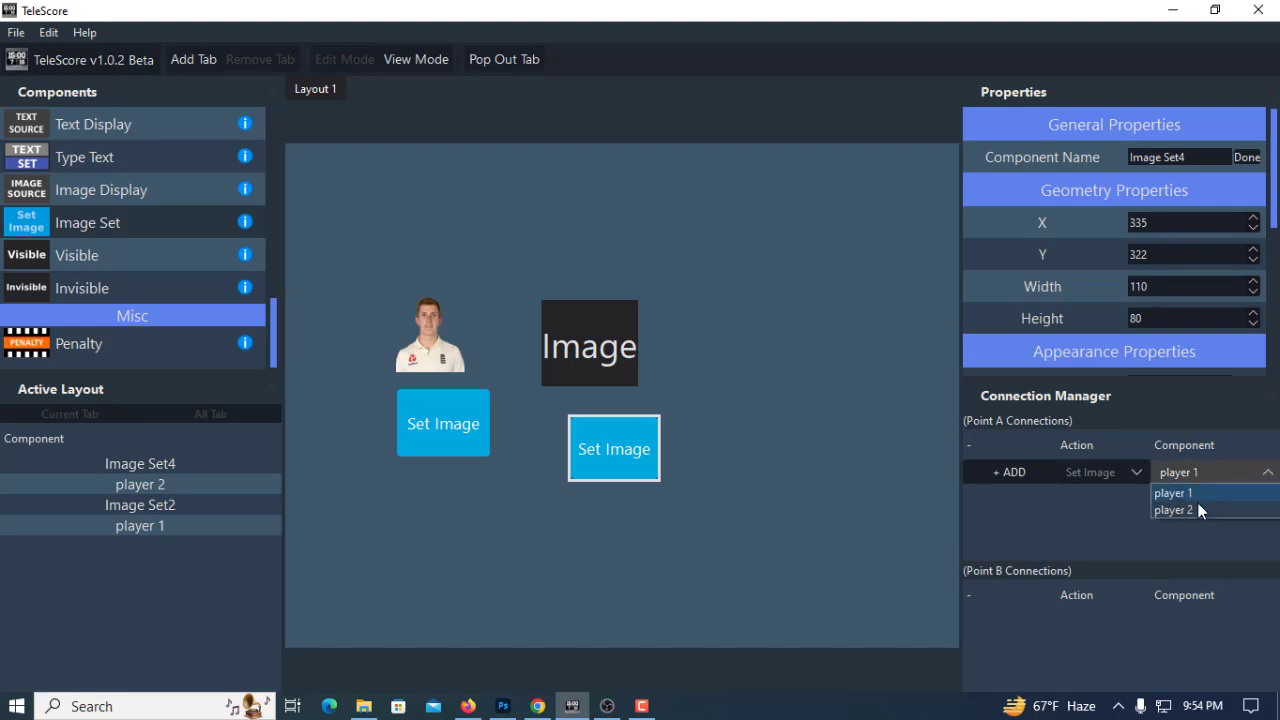
click(1196, 505)
click(1004, 468)
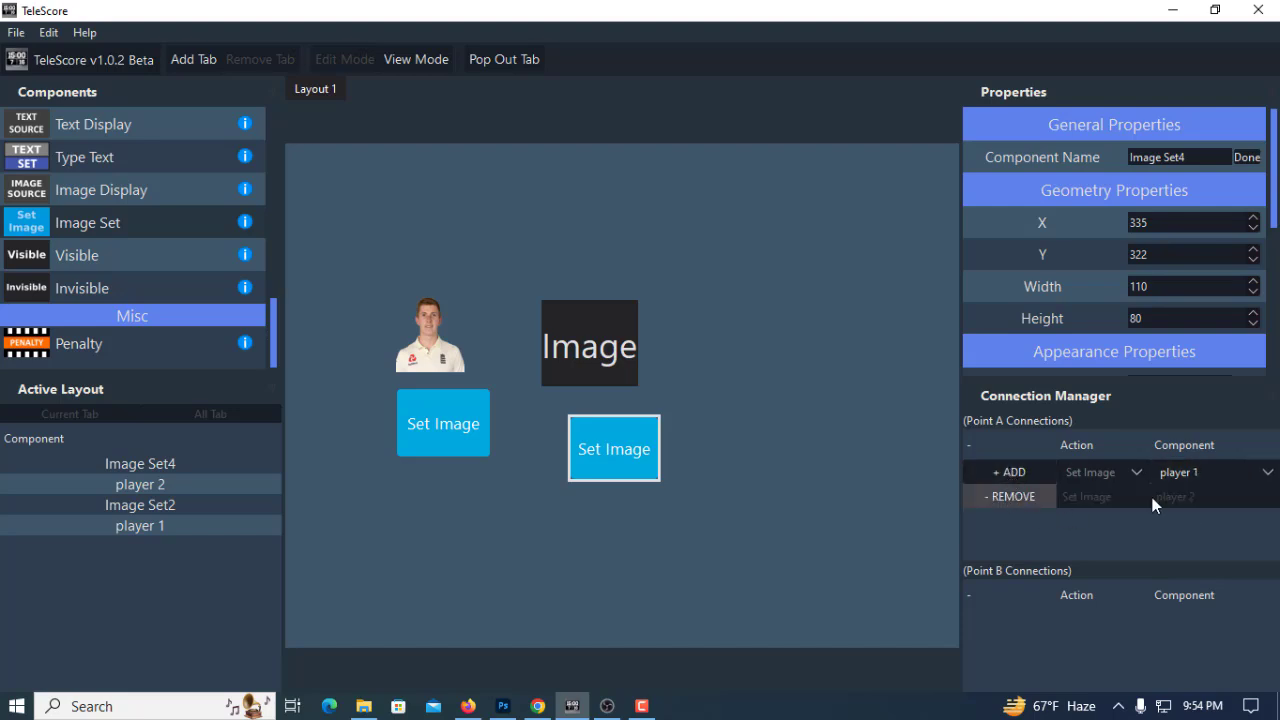
click(608, 455)
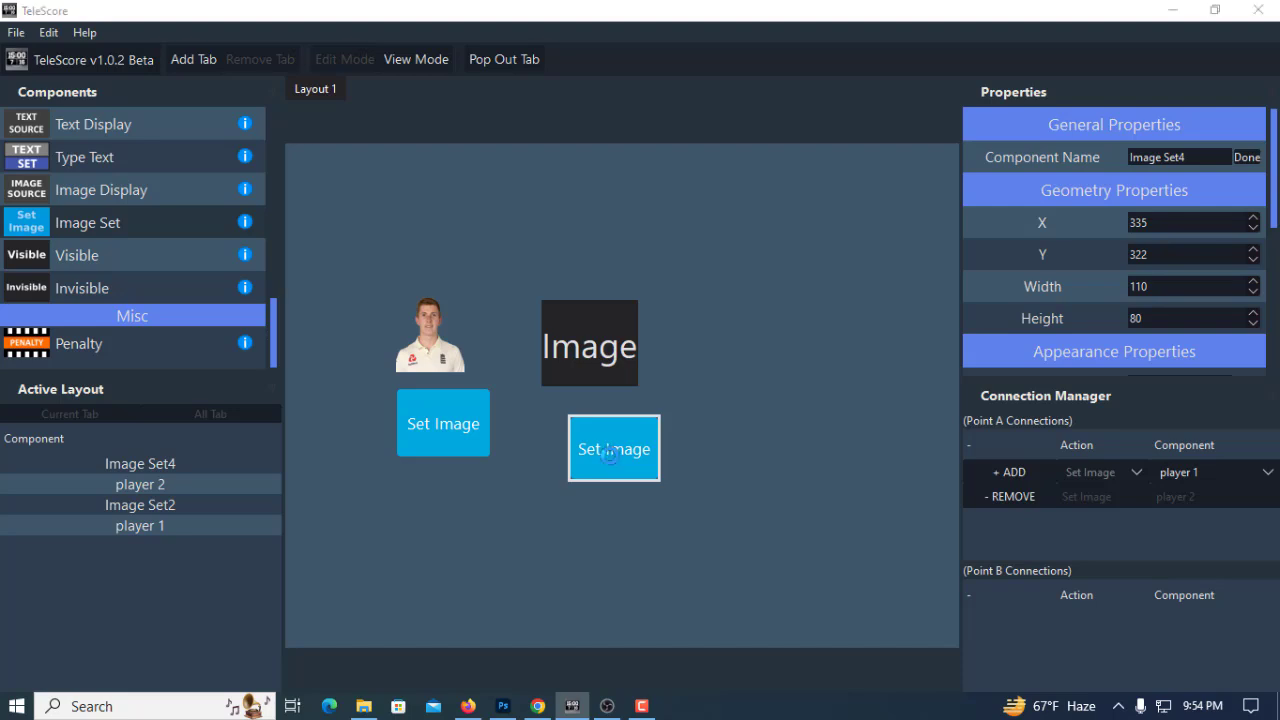
click(85, 168)
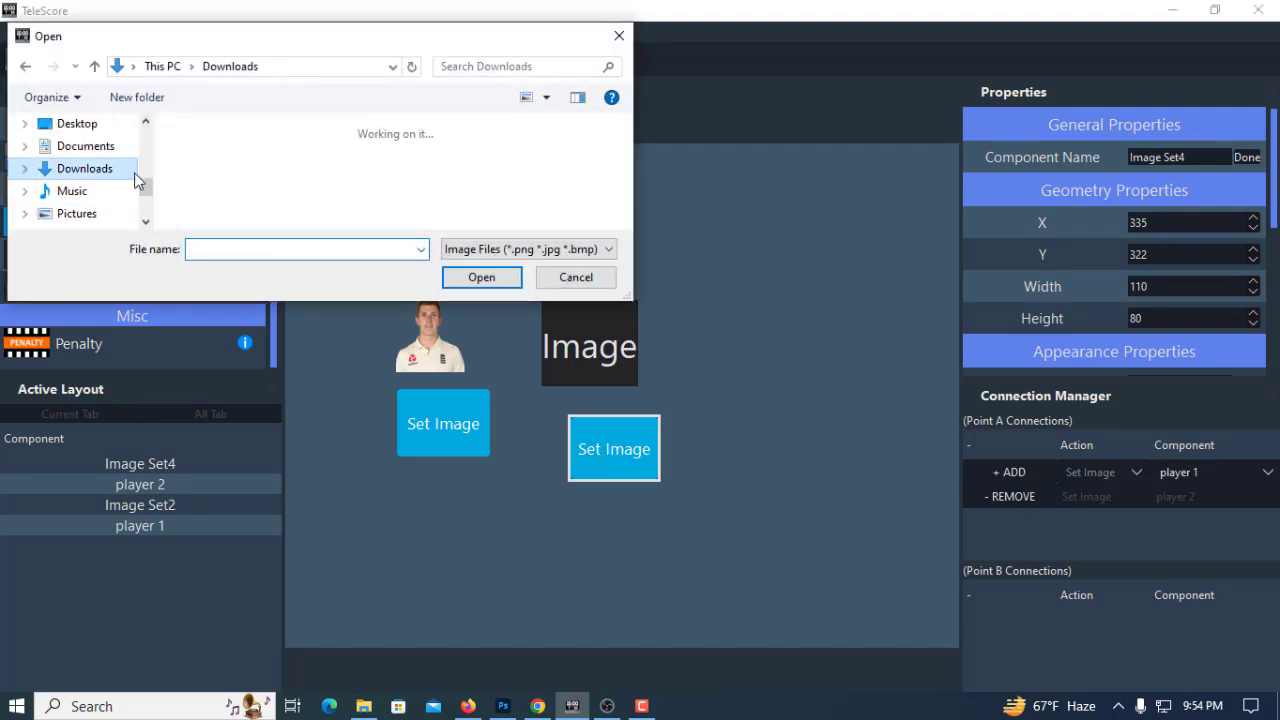
click(344, 191)
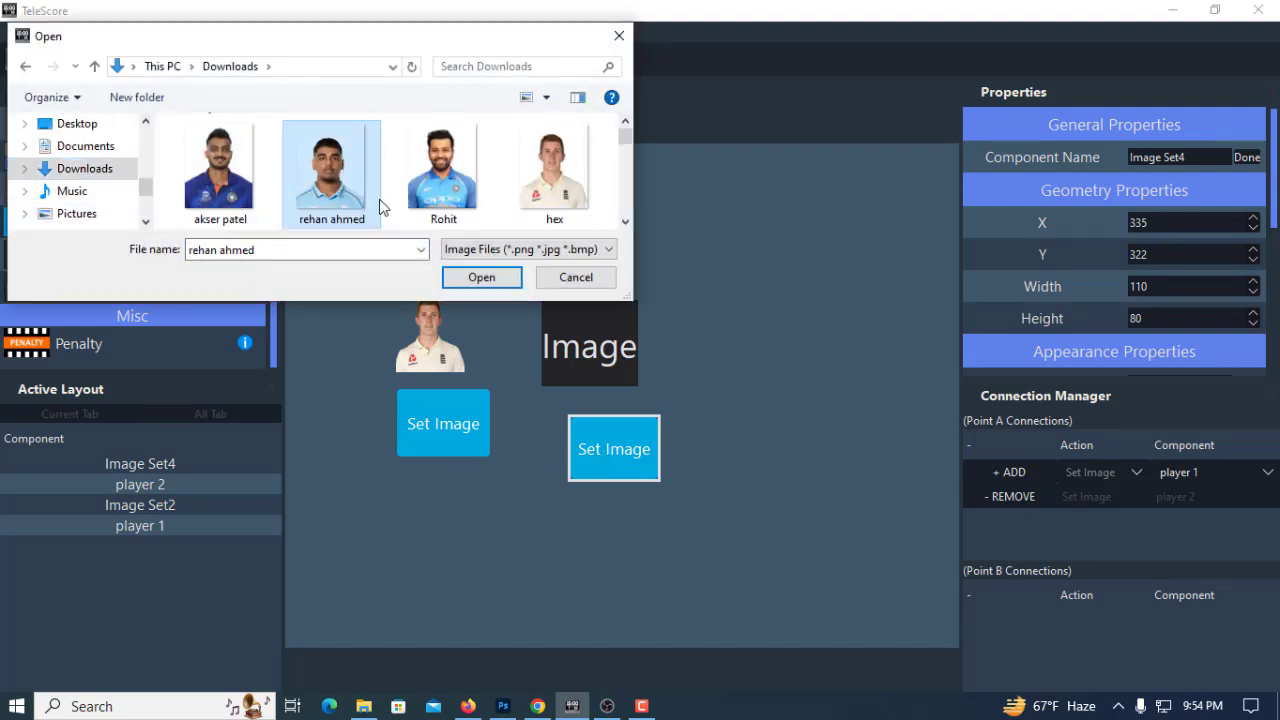
click(485, 281)
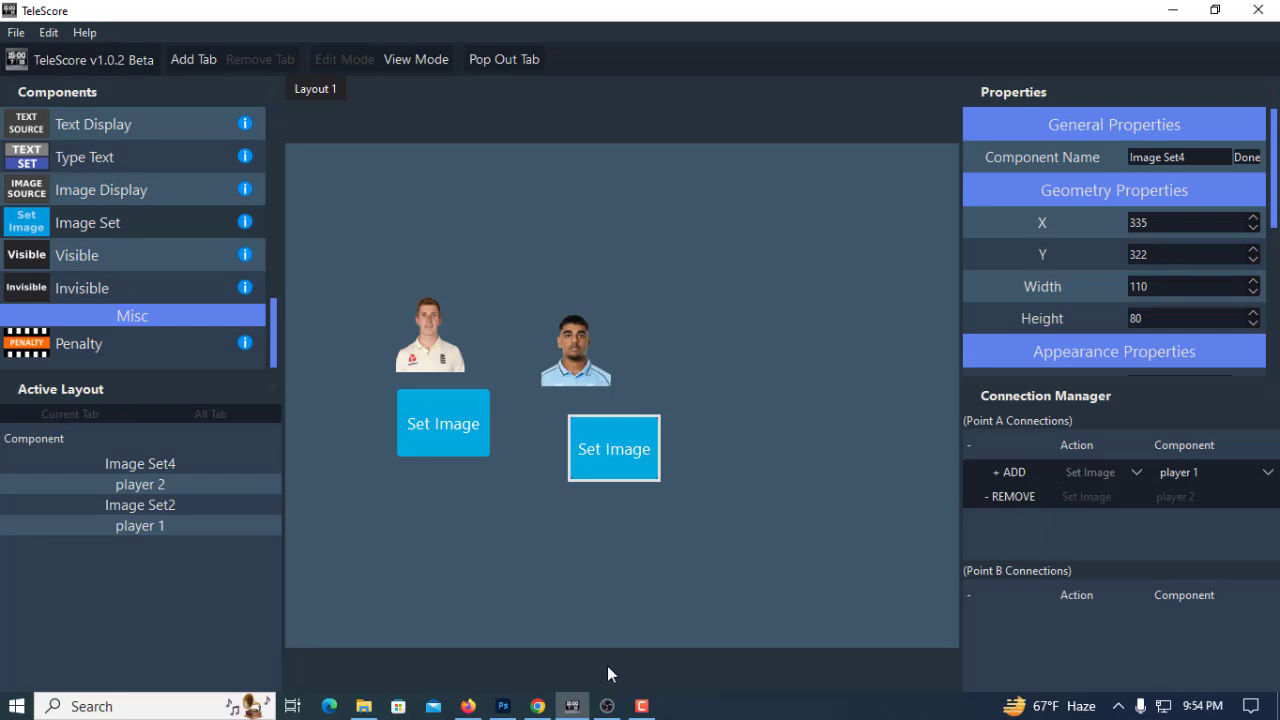
click(607, 706)
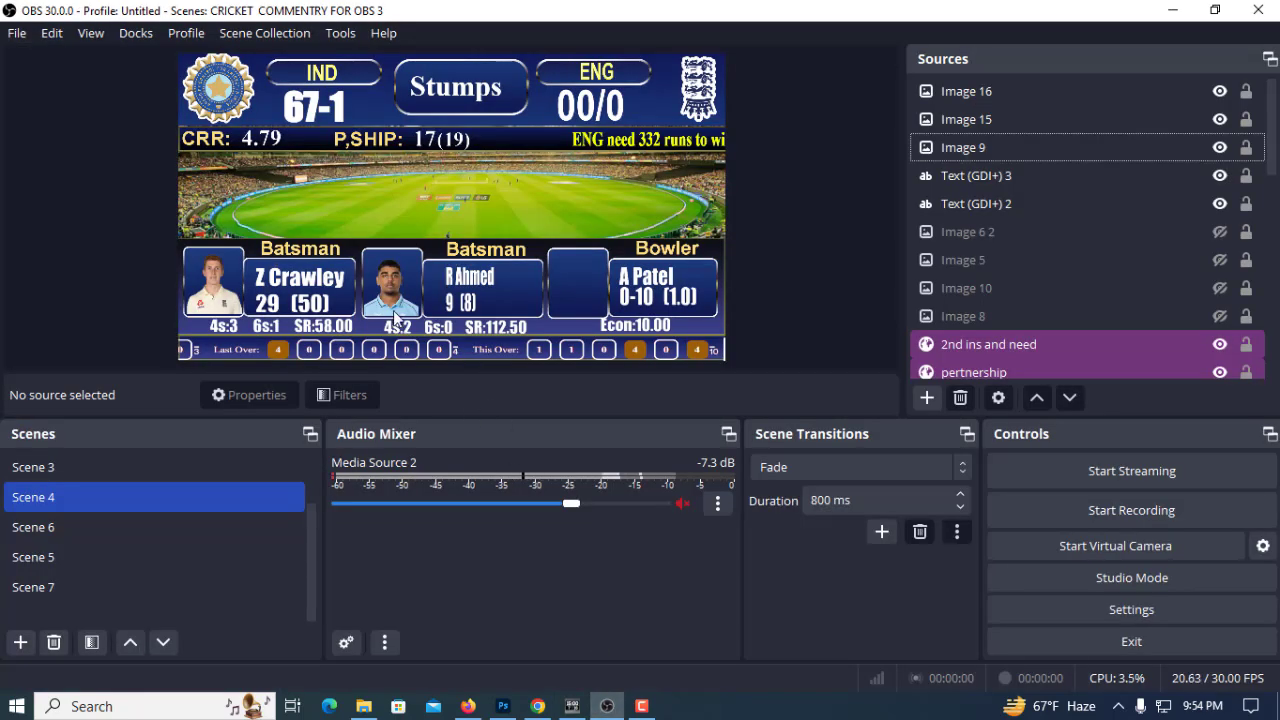
Switch to TeleScore and add a third Image Display with an Image Set component below it on the layout
click(571, 706)
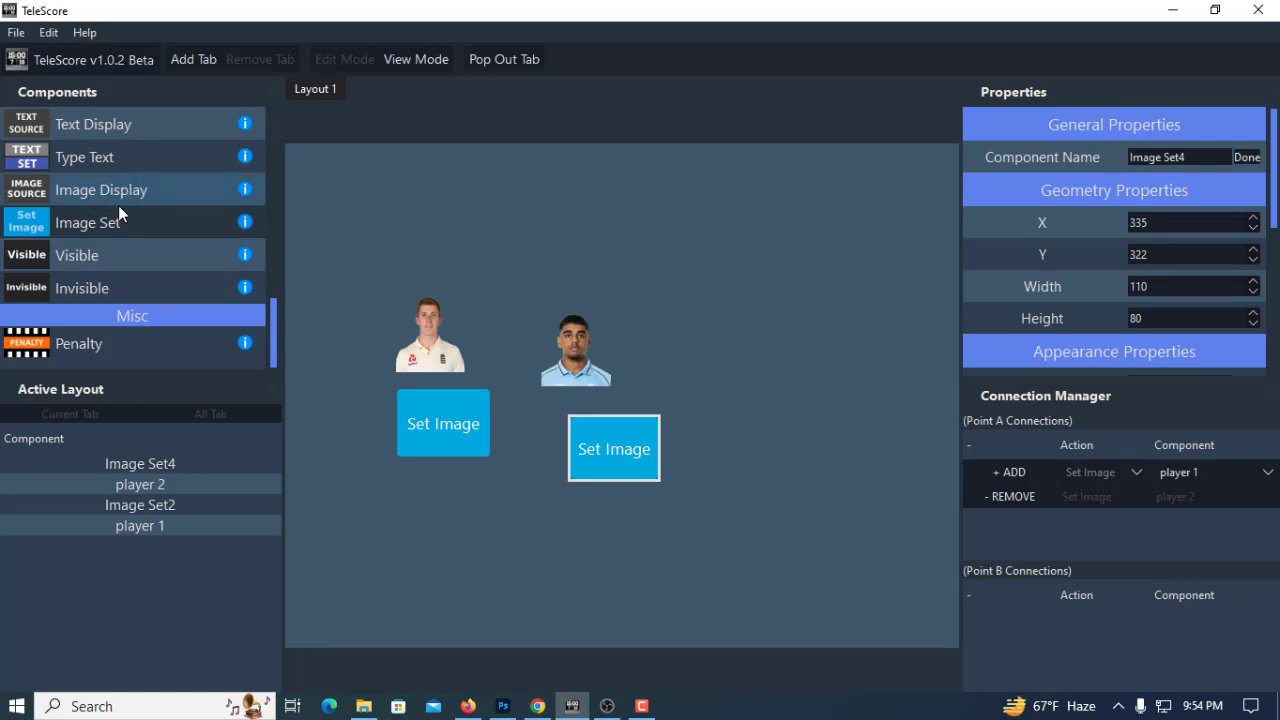
drag(118, 189, 761, 343)
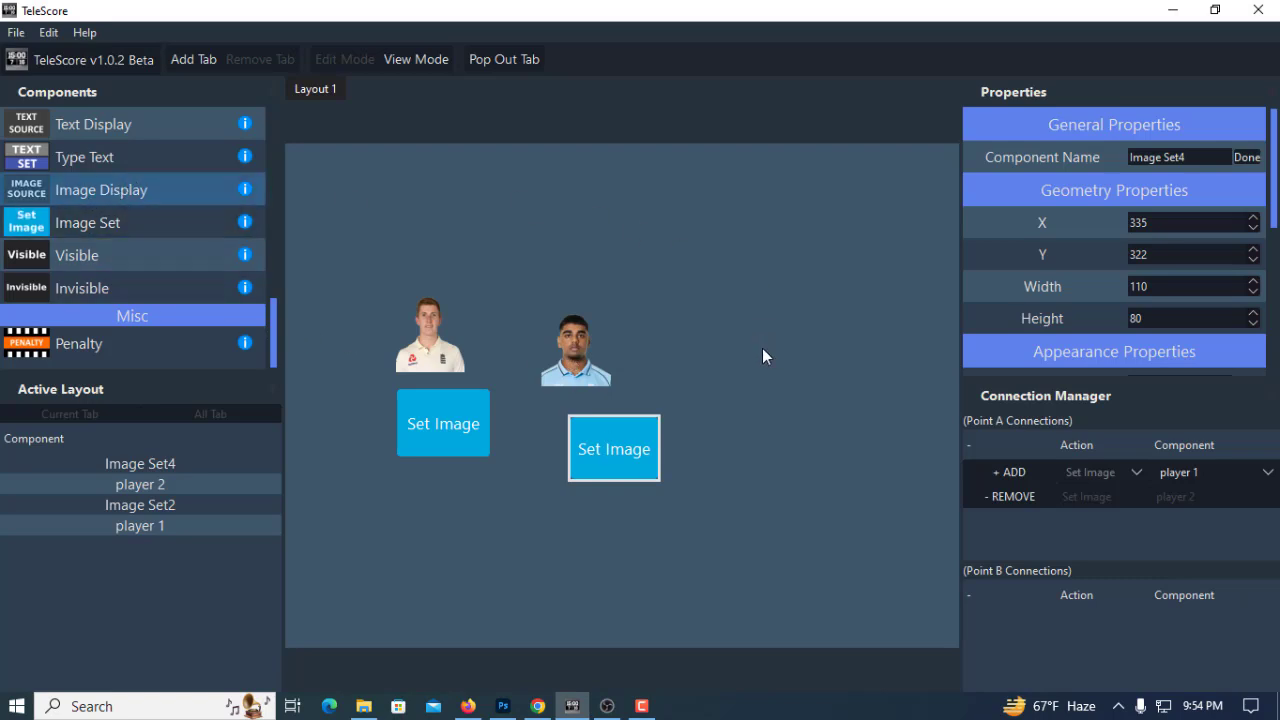
drag(89, 222, 782, 450)
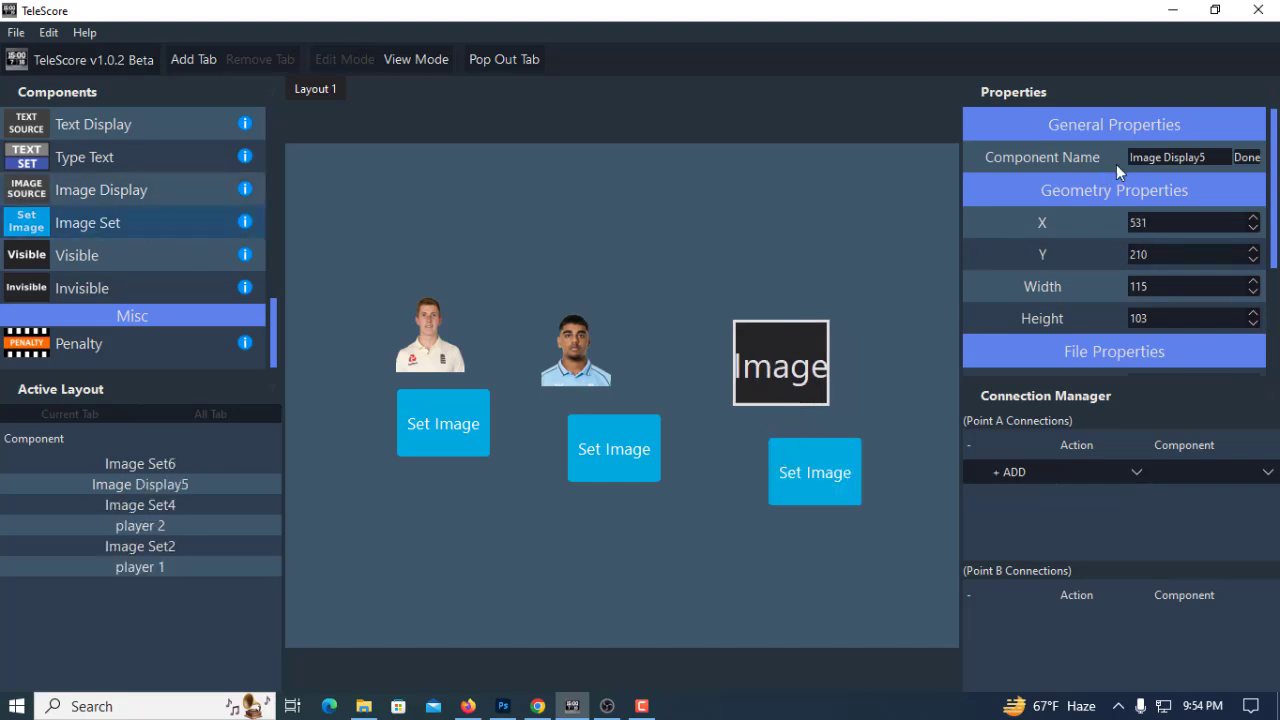
Rename the third image display component as bowler
triple_click(1164, 157)
key(BackSpace)
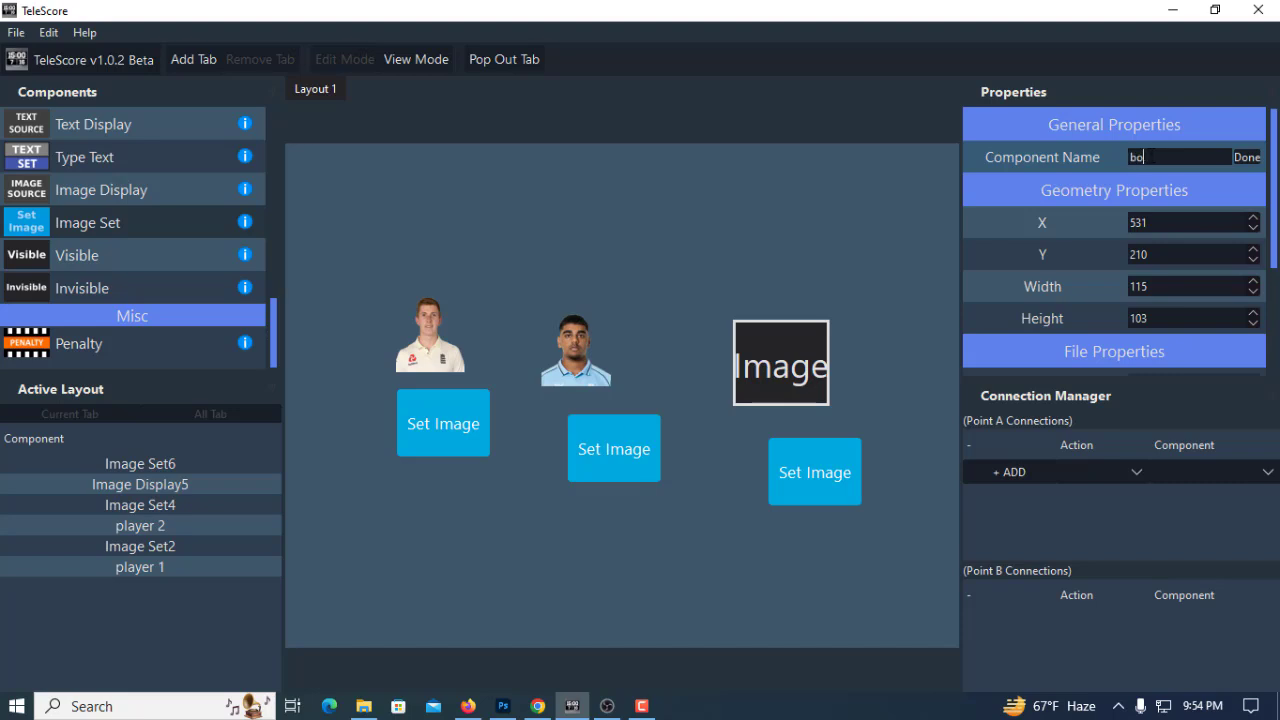
text(bowler)
click(1246, 157)
Set the bowler display's file output location to a file named "blower" on New Volume (E:)
scroll(1207, 354, down, 2)
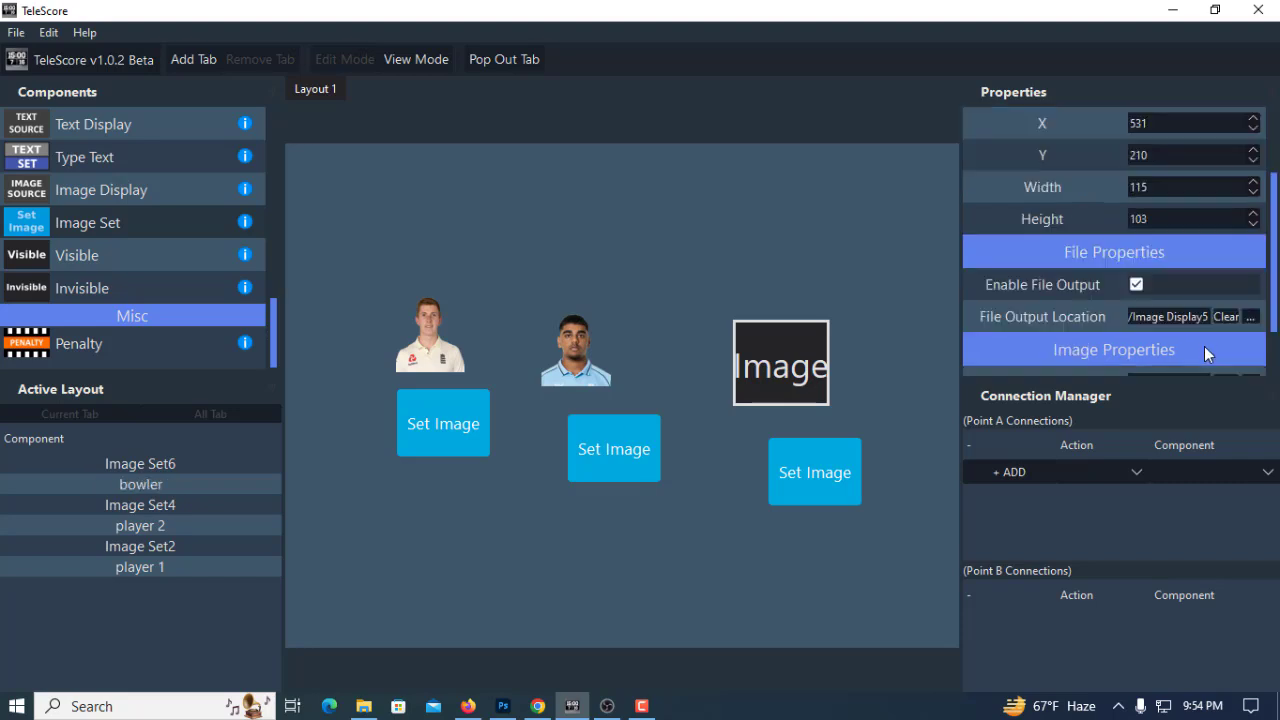
scroll(1207, 354, down, 2)
click(1250, 253)
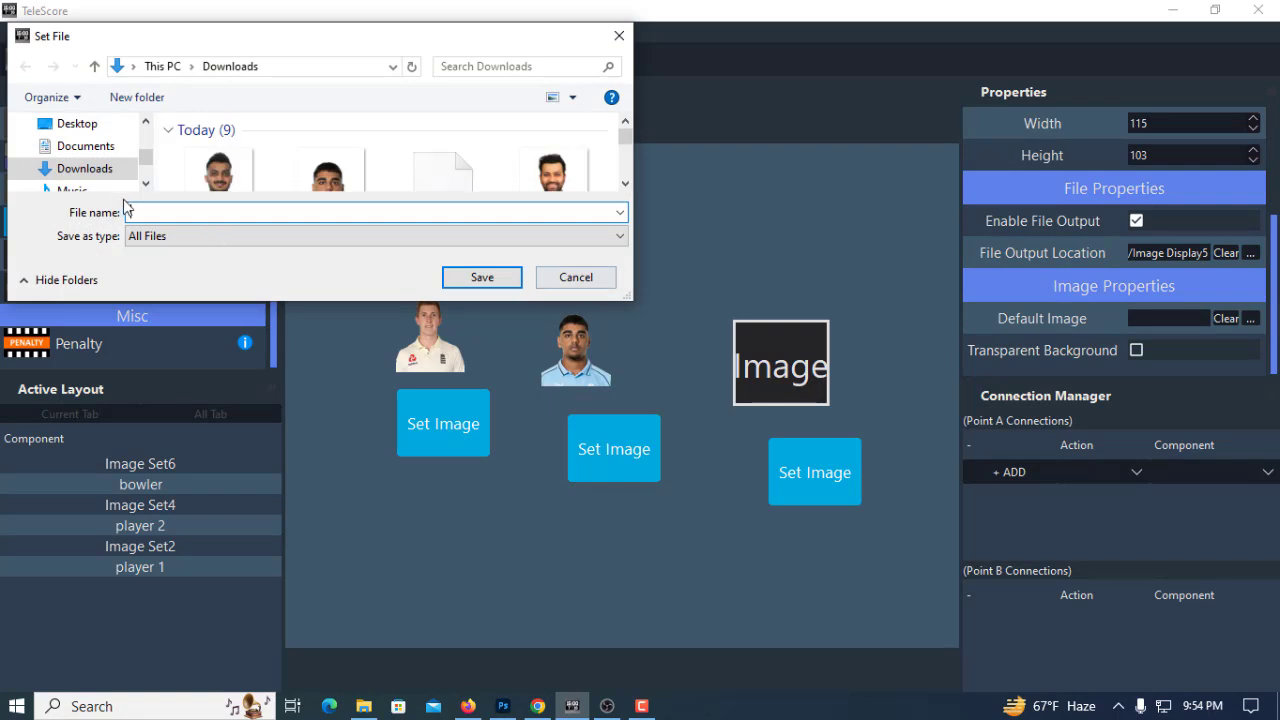
scroll(97, 183, down, 2)
click(90, 170)
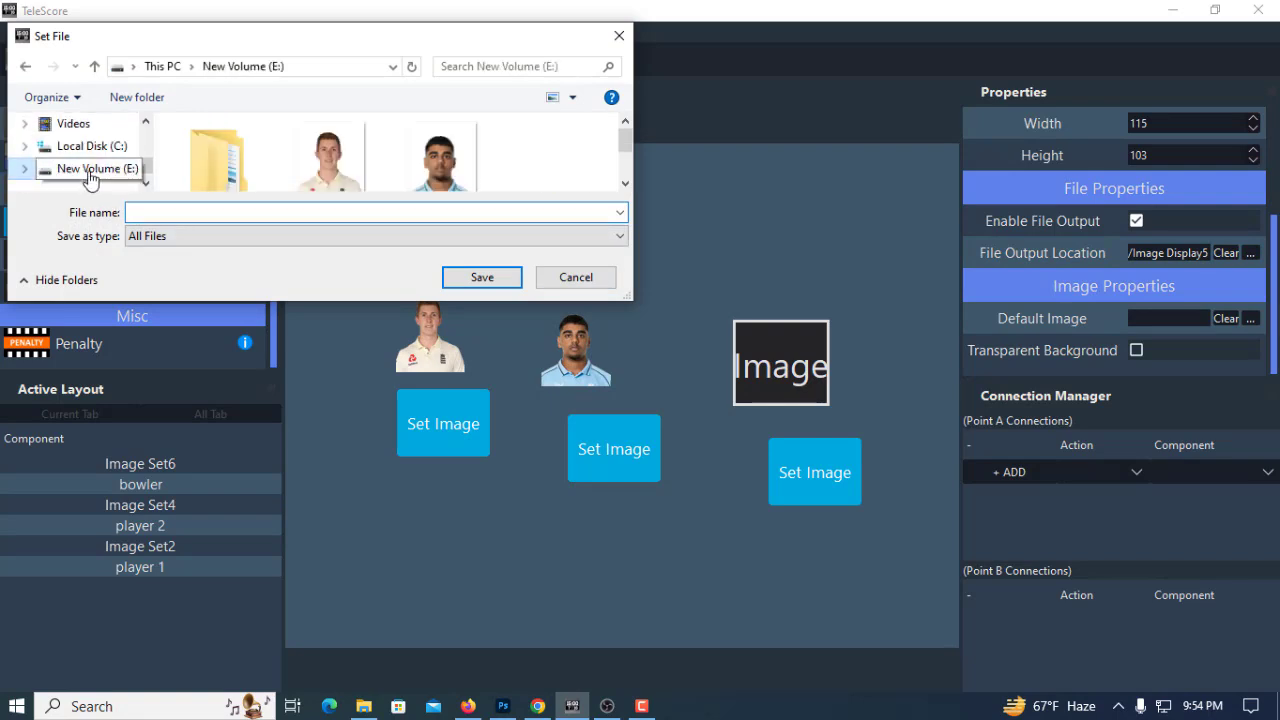
scroll(250, 177, down, 2)
click(175, 209)
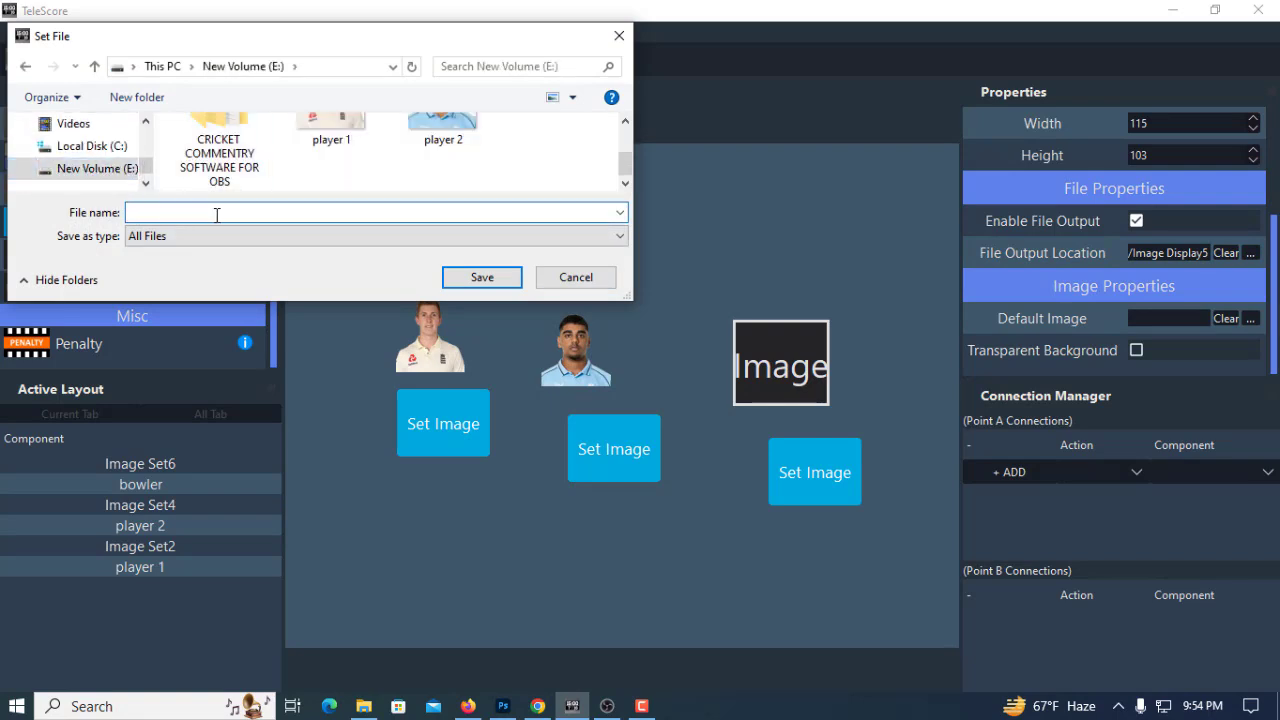
text(blower)
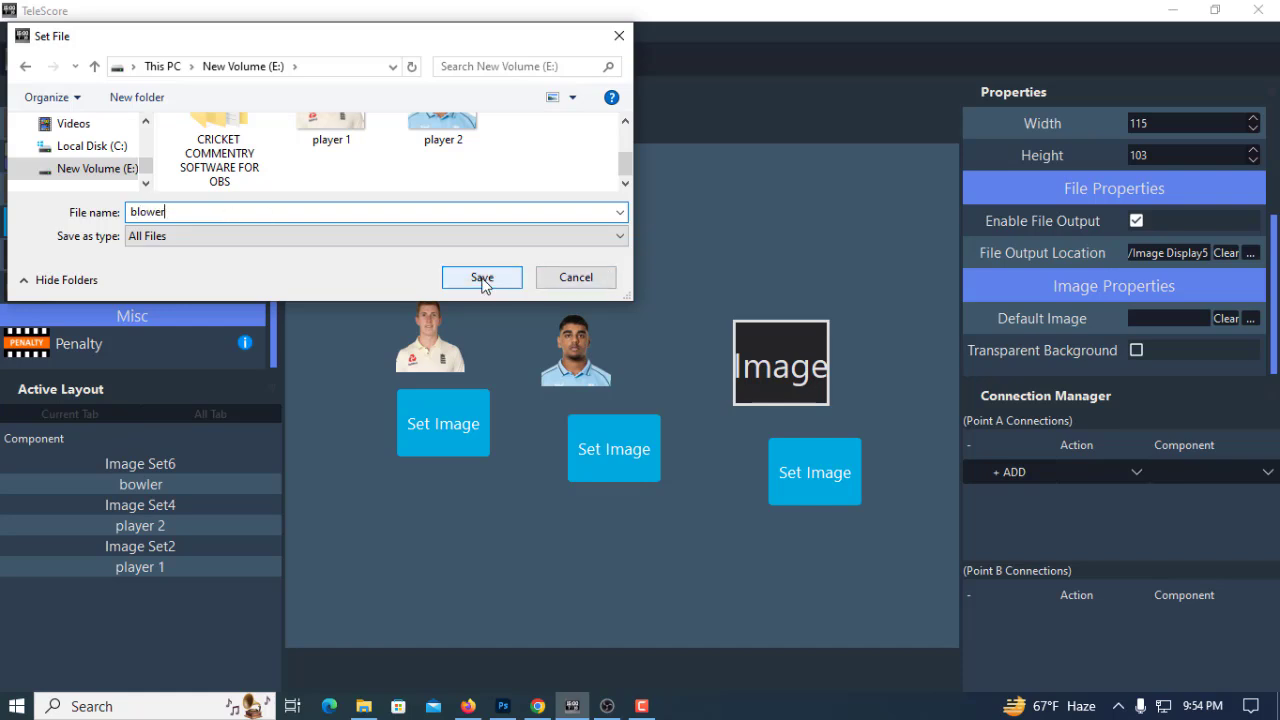
click(482, 278)
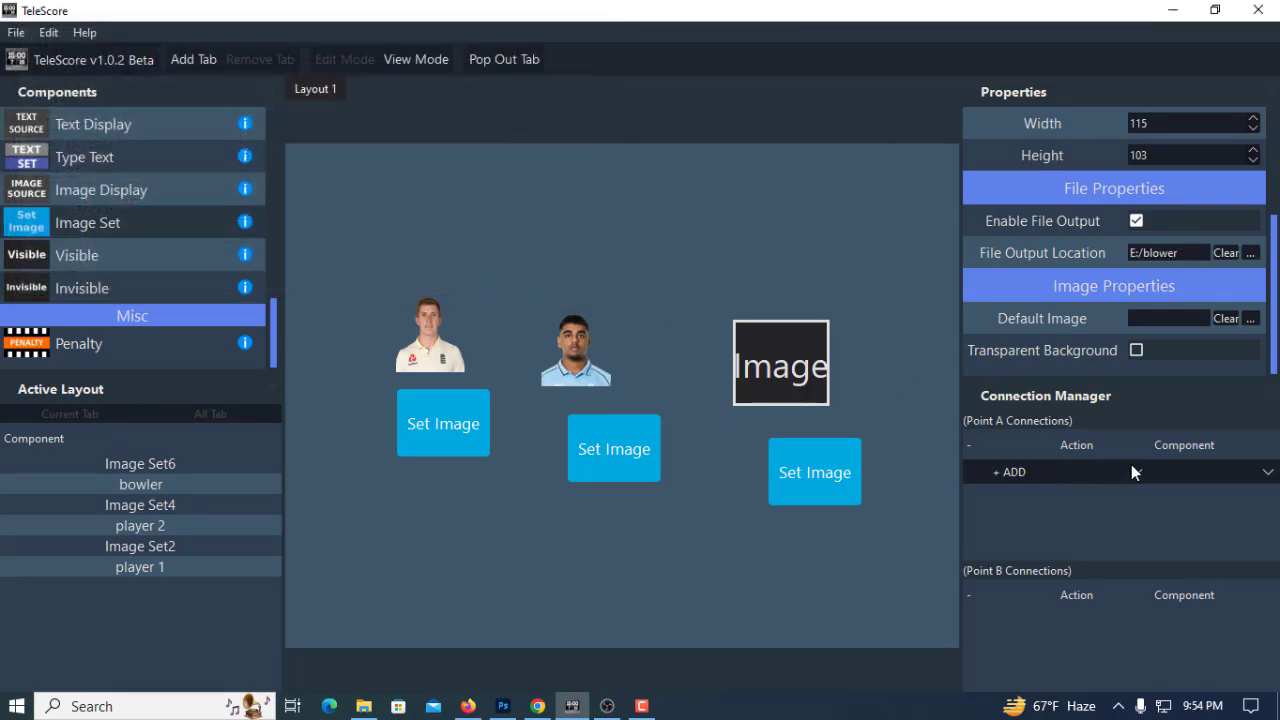
Connect the third Image Set component's Set Image action to the bowler display
click(790, 377)
click(815, 472)
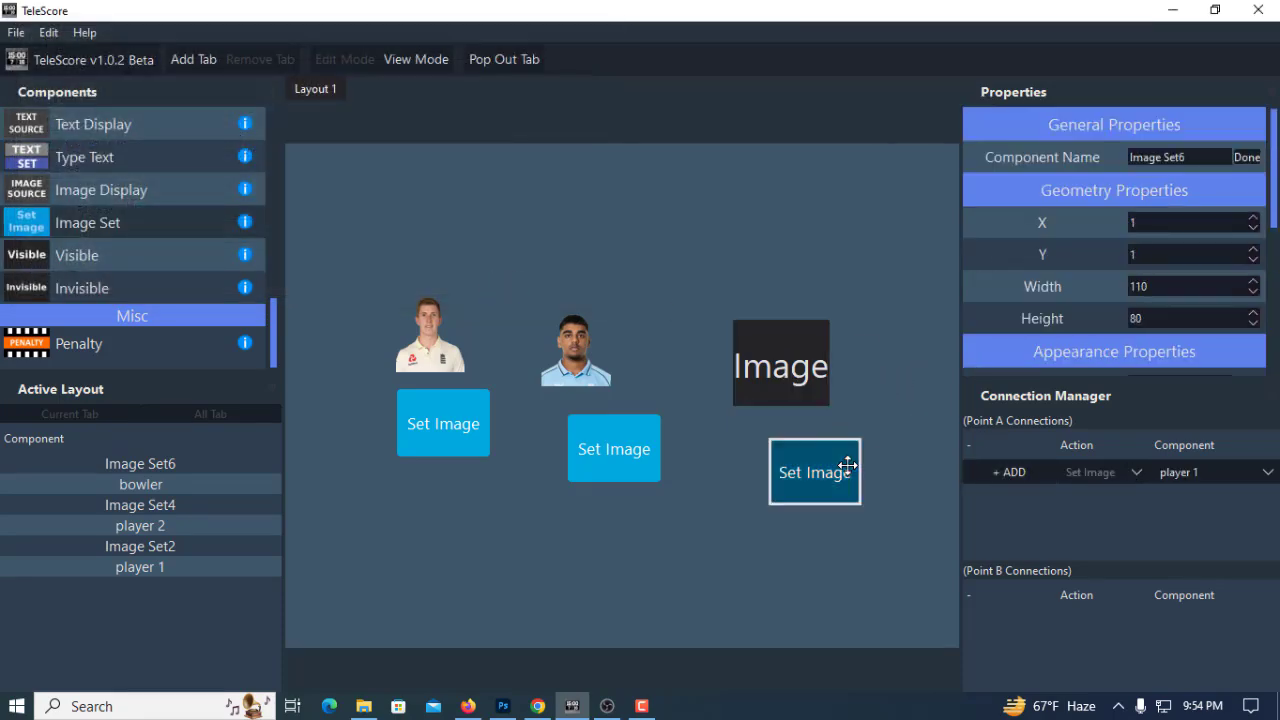
click(584, 279)
click(1235, 474)
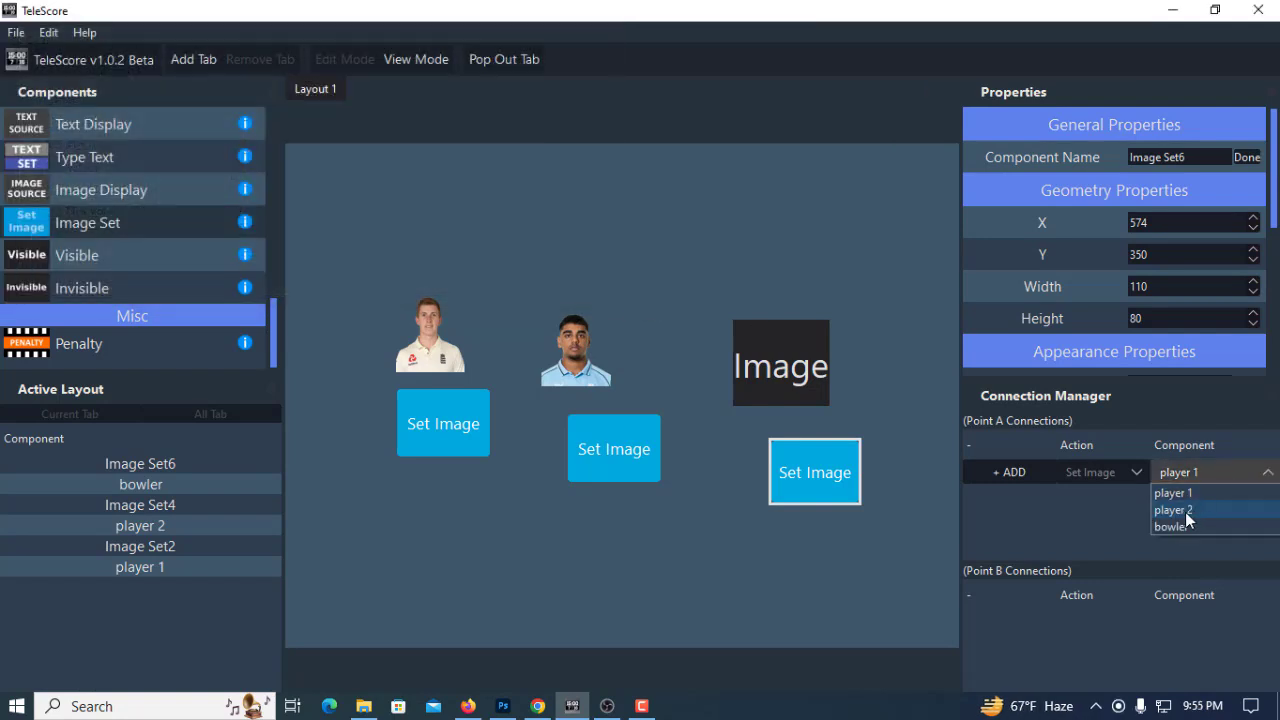
click(651, 714)
click(1188, 624)
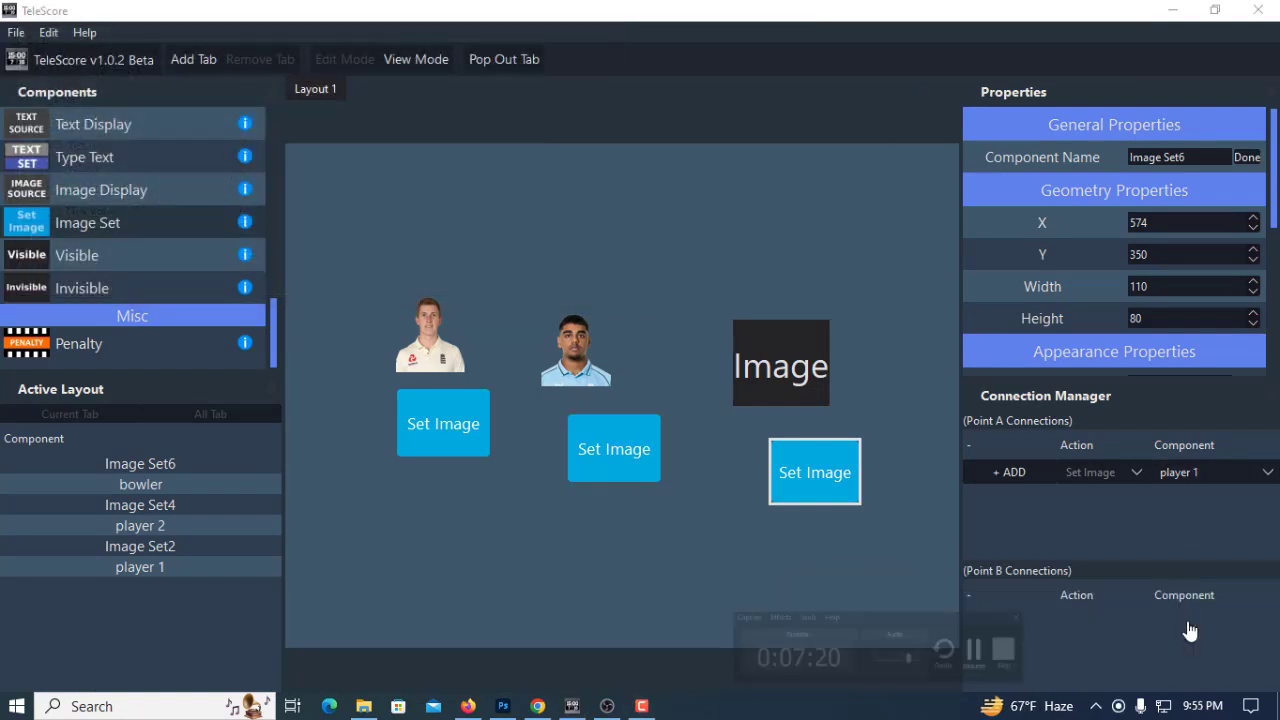
click(1220, 476)
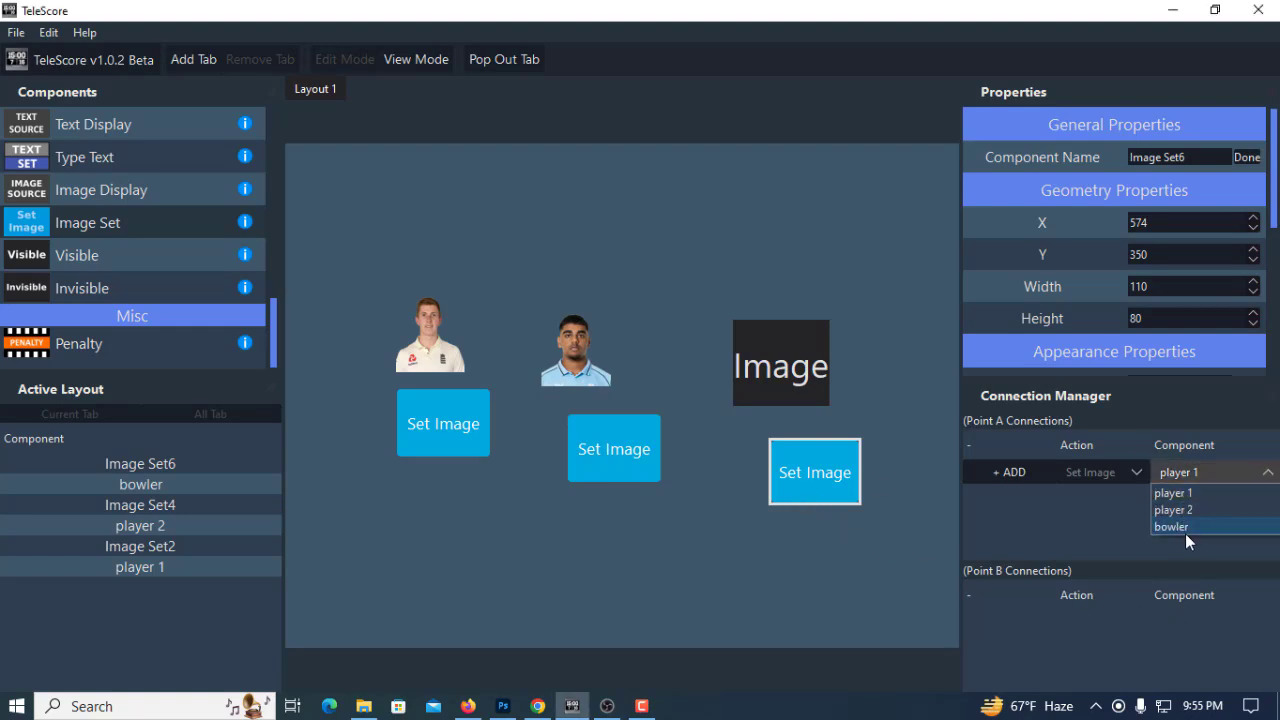
click(1185, 528)
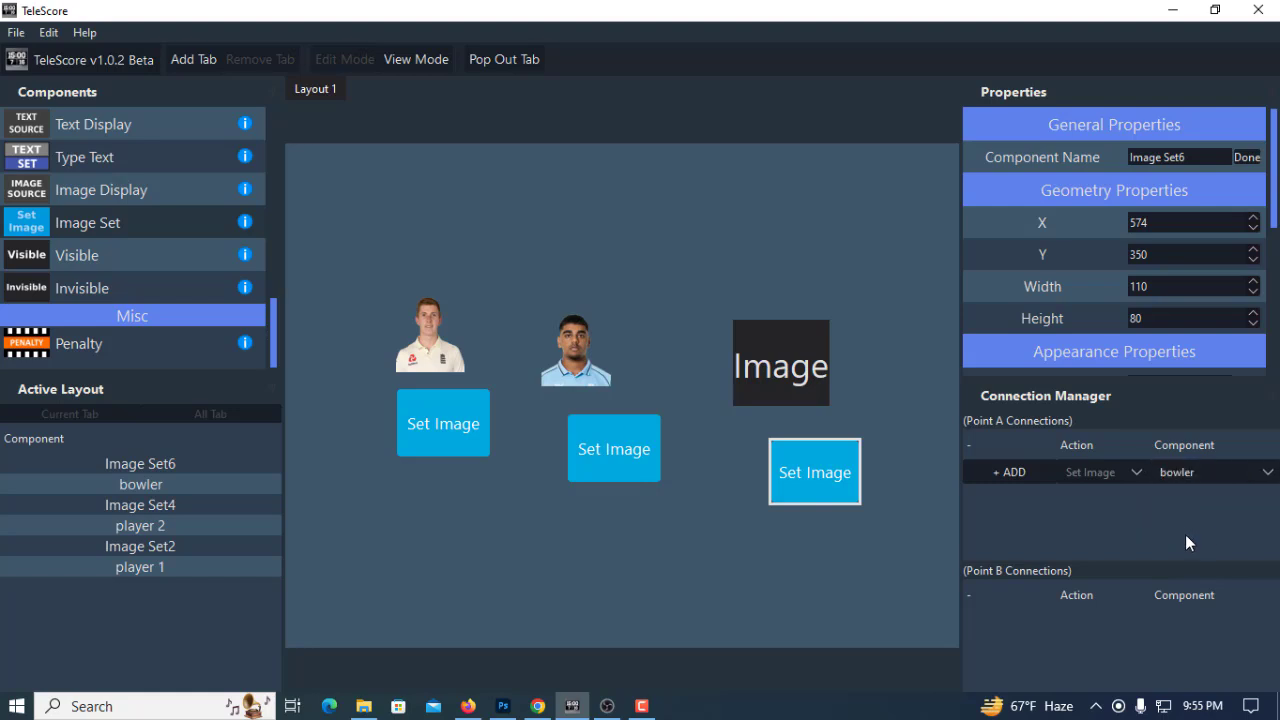
click(1013, 471)
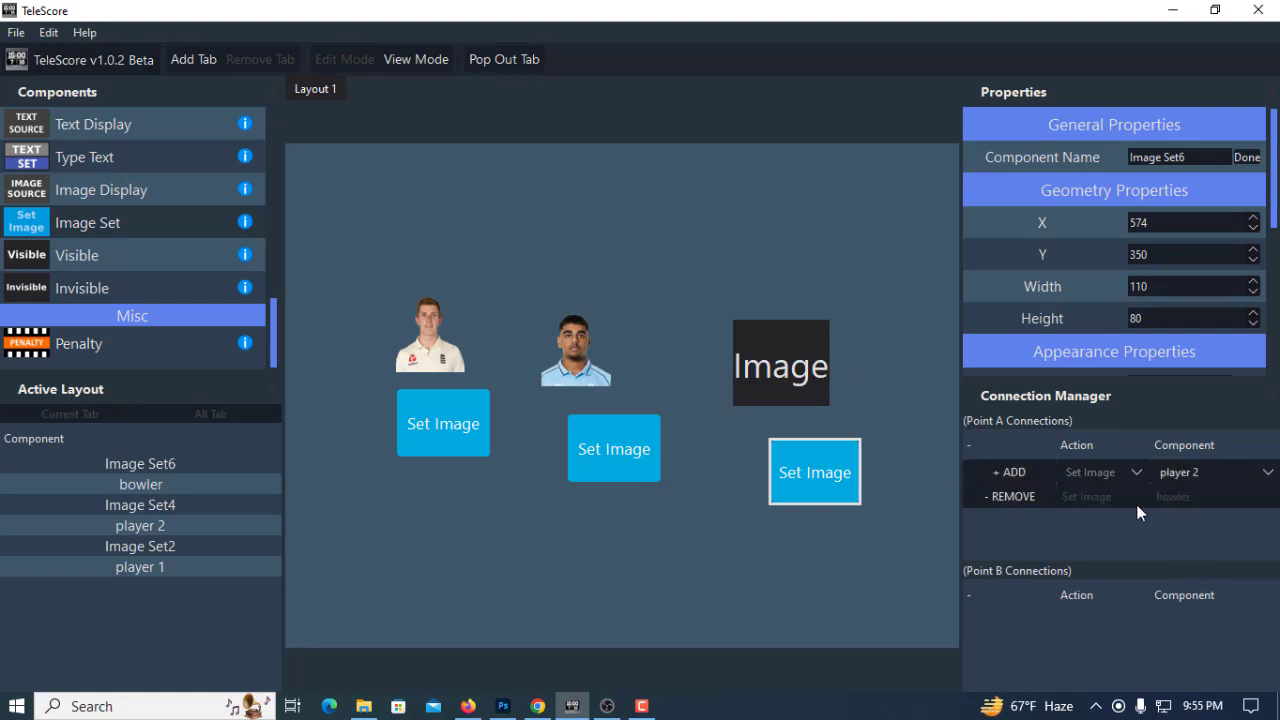
Load the image of the player in the dark blue India shirt from Downloads into the bowler display
click(812, 472)
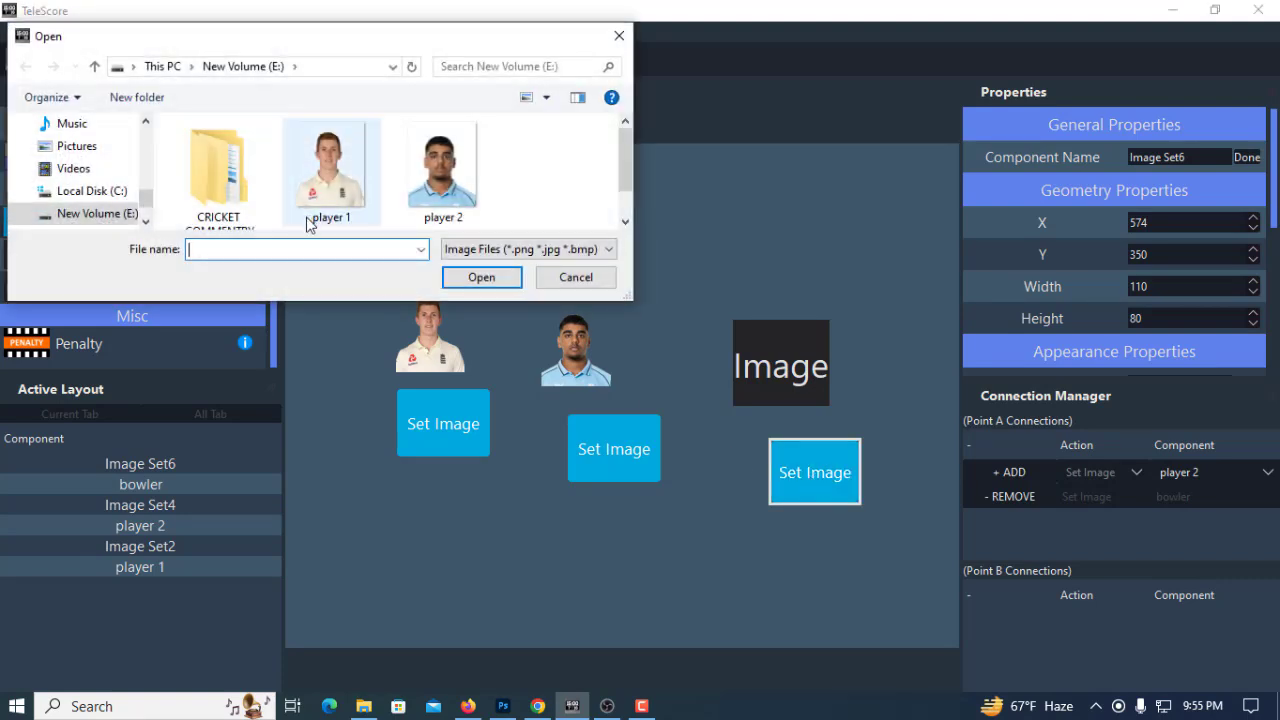
scroll(100, 185, up, 2)
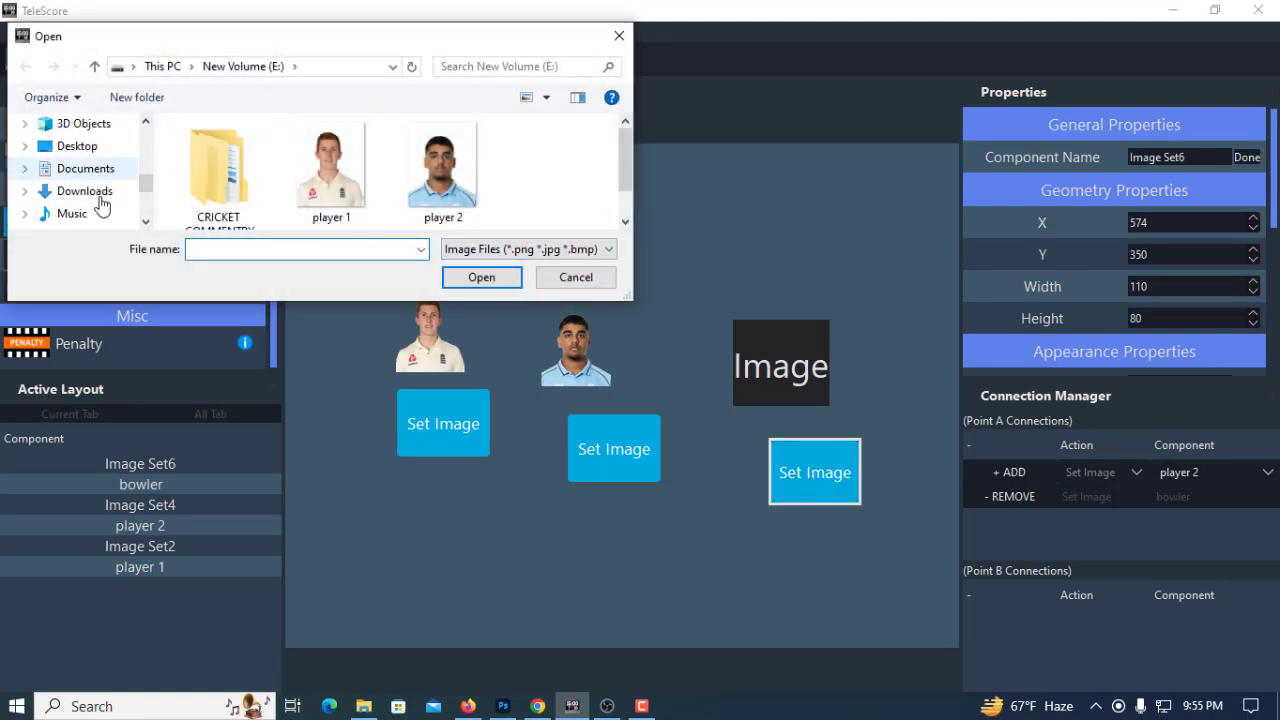
click(103, 196)
click(230, 192)
click(505, 279)
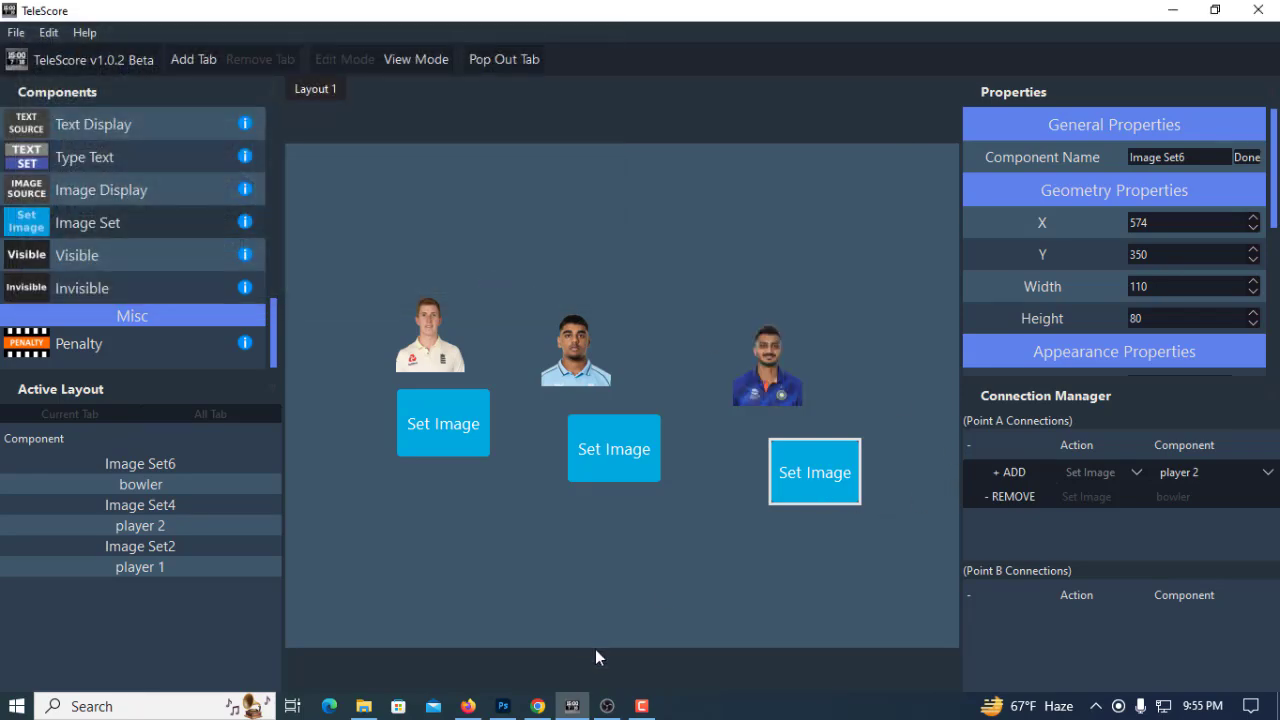
Switch to OBS and open the properties of the Image 16 source
click(607, 706)
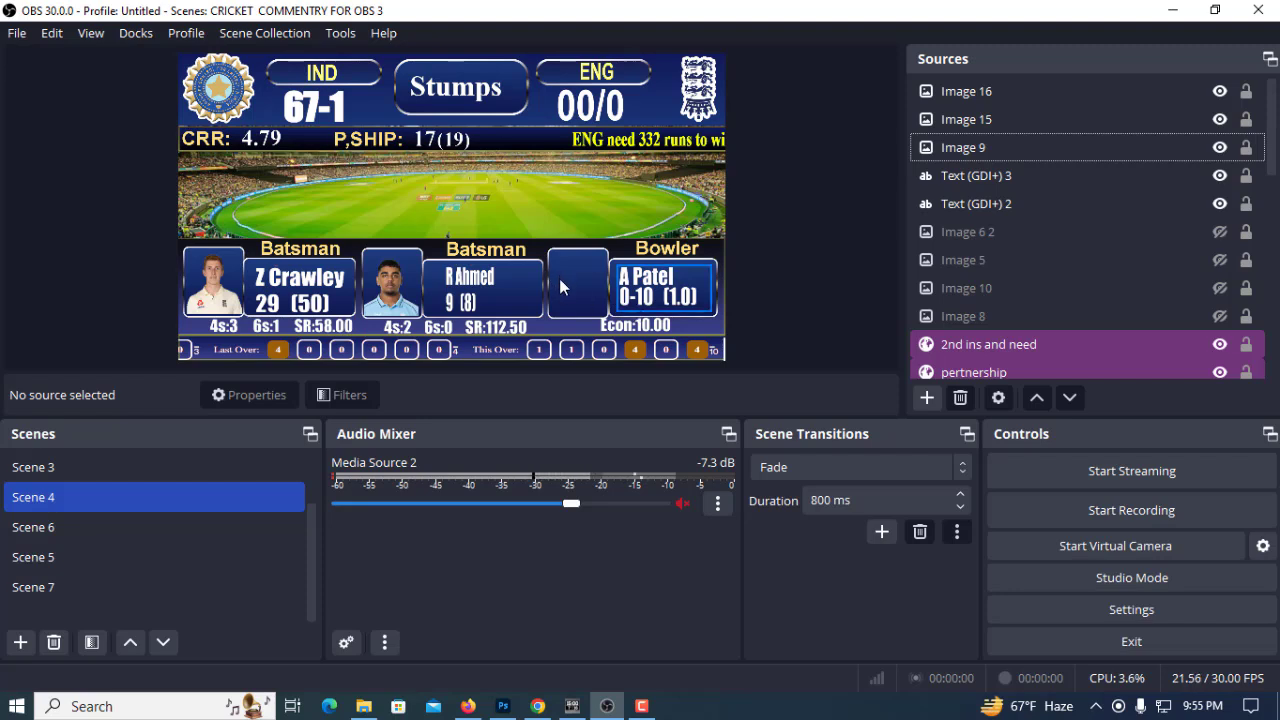
double_click(965, 97)
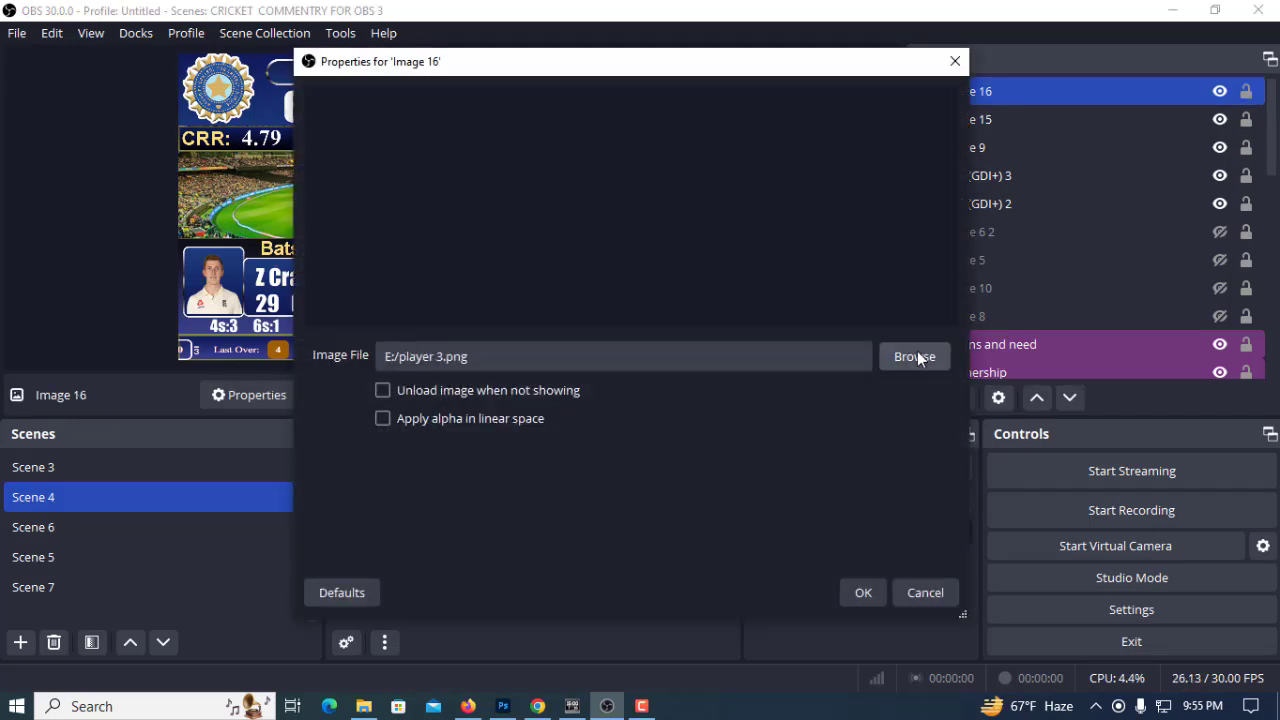
click(916, 357)
click(650, 243)
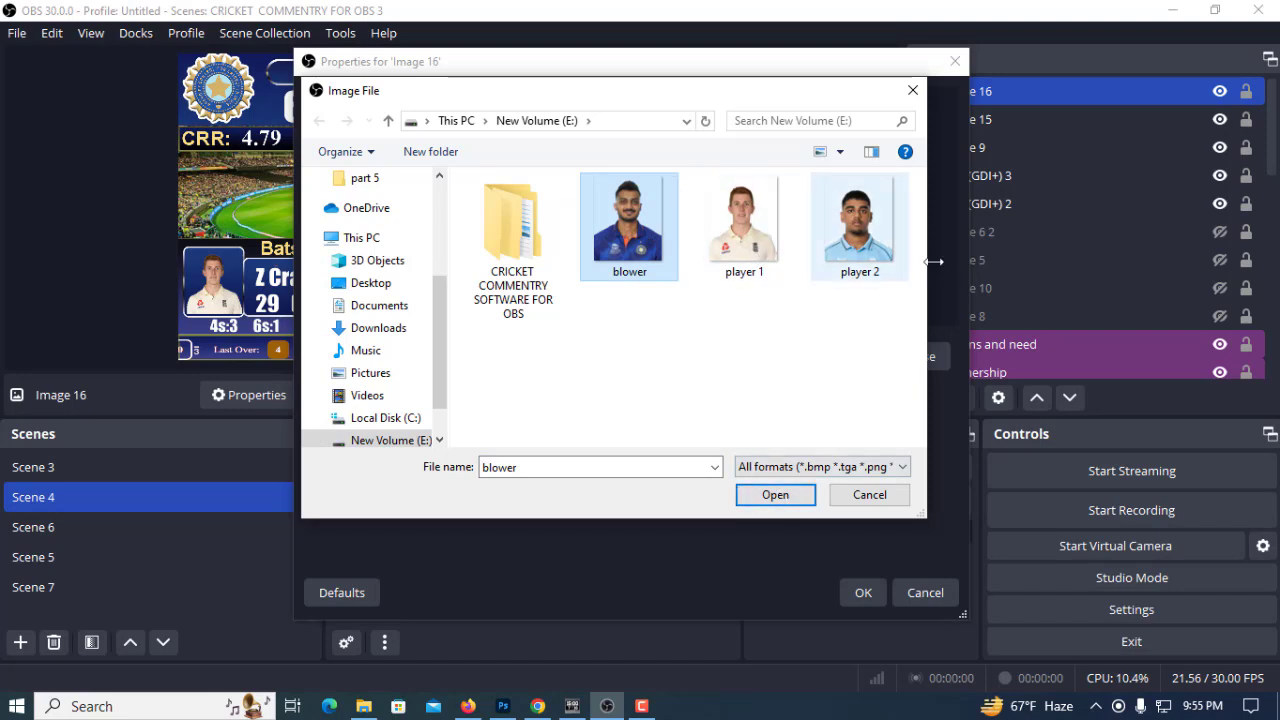
click(833, 494)
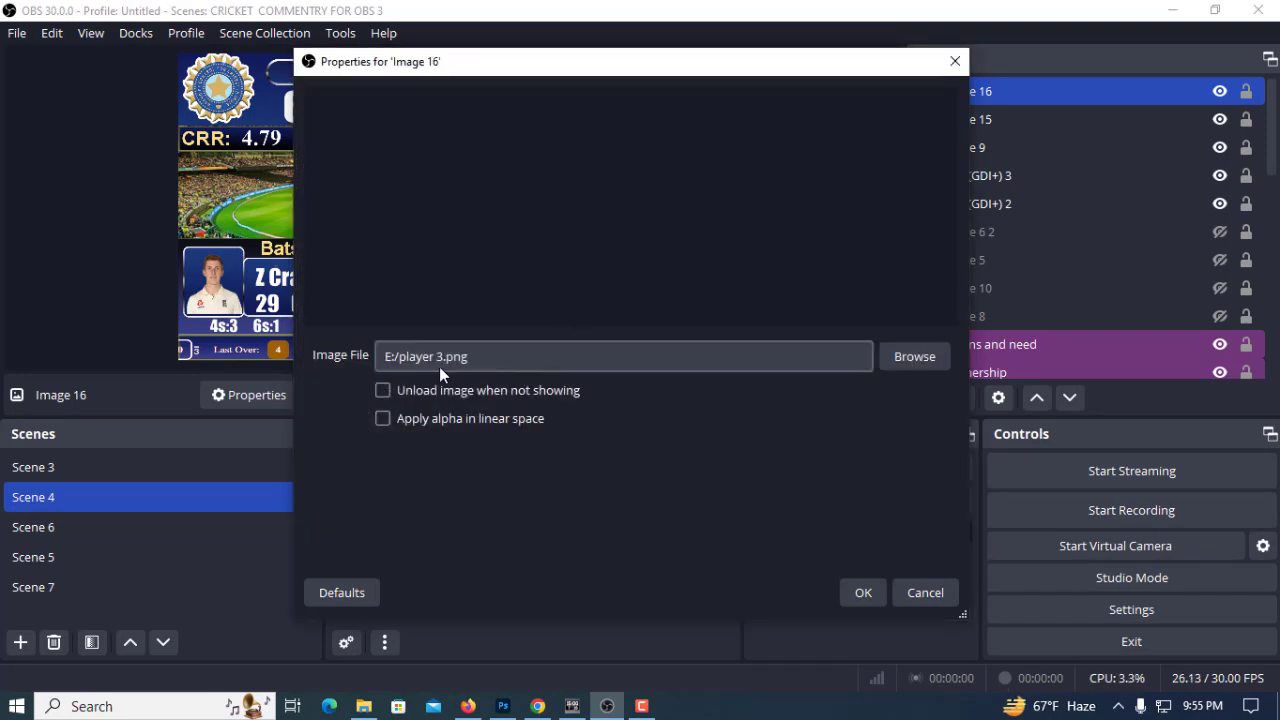
Set the Image 16 source's image file to the blower image on New Volume (E:)
click(904, 356)
click(645, 235)
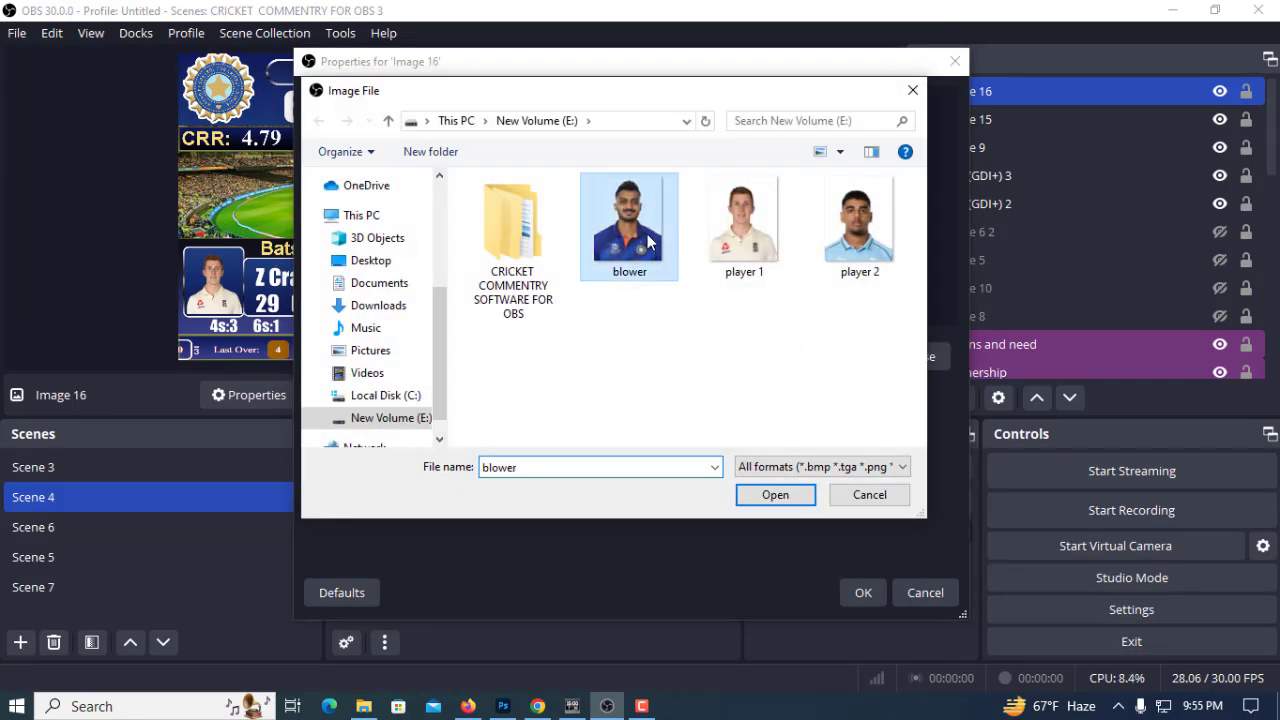
click(770, 495)
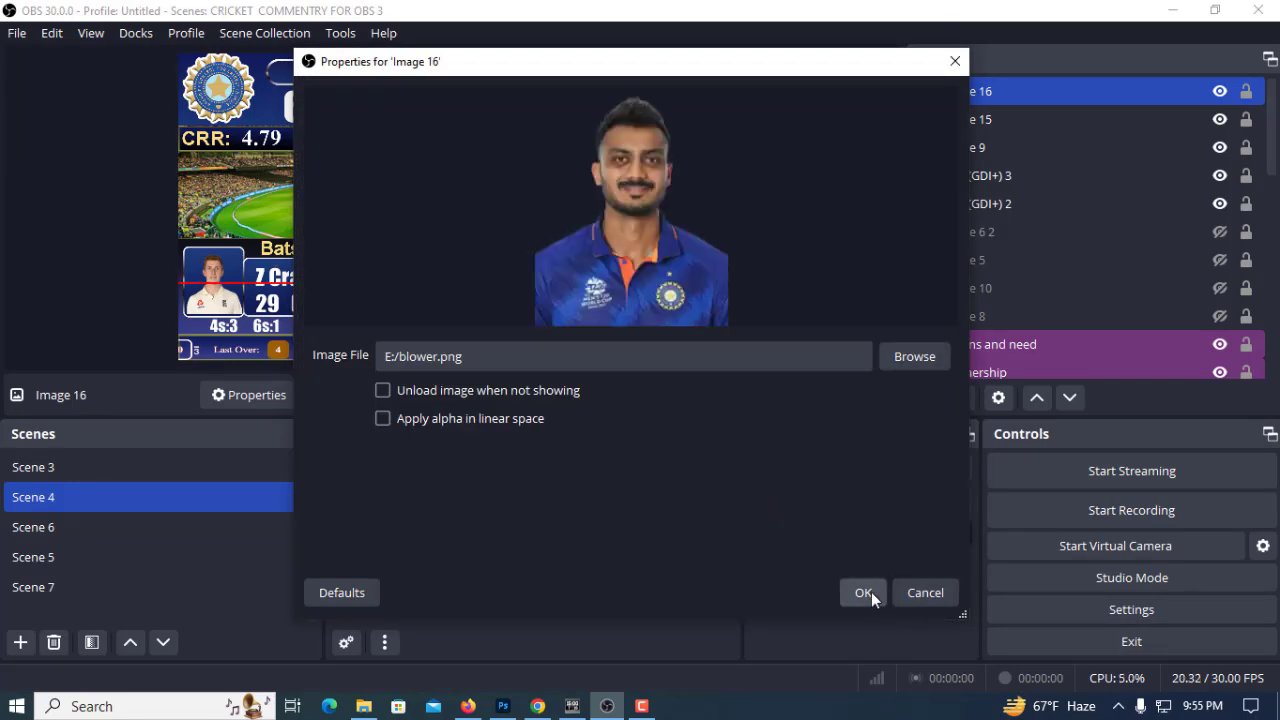
click(864, 593)
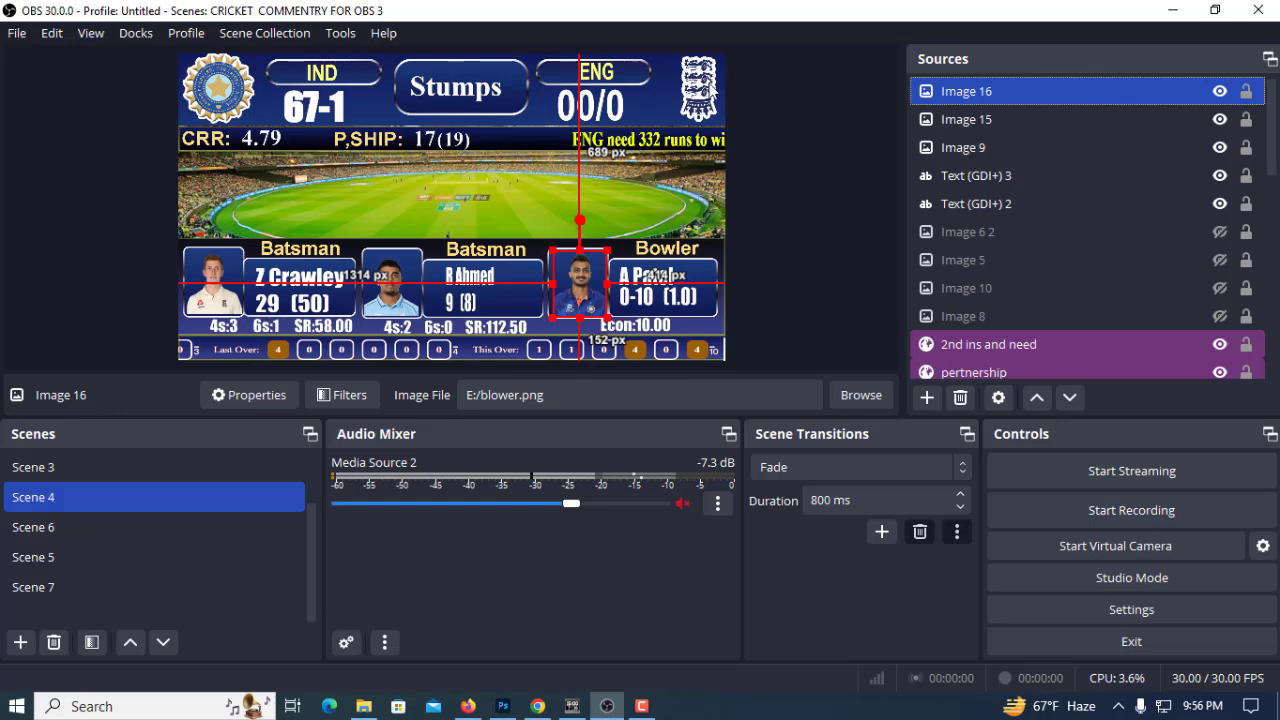
click(569, 710)
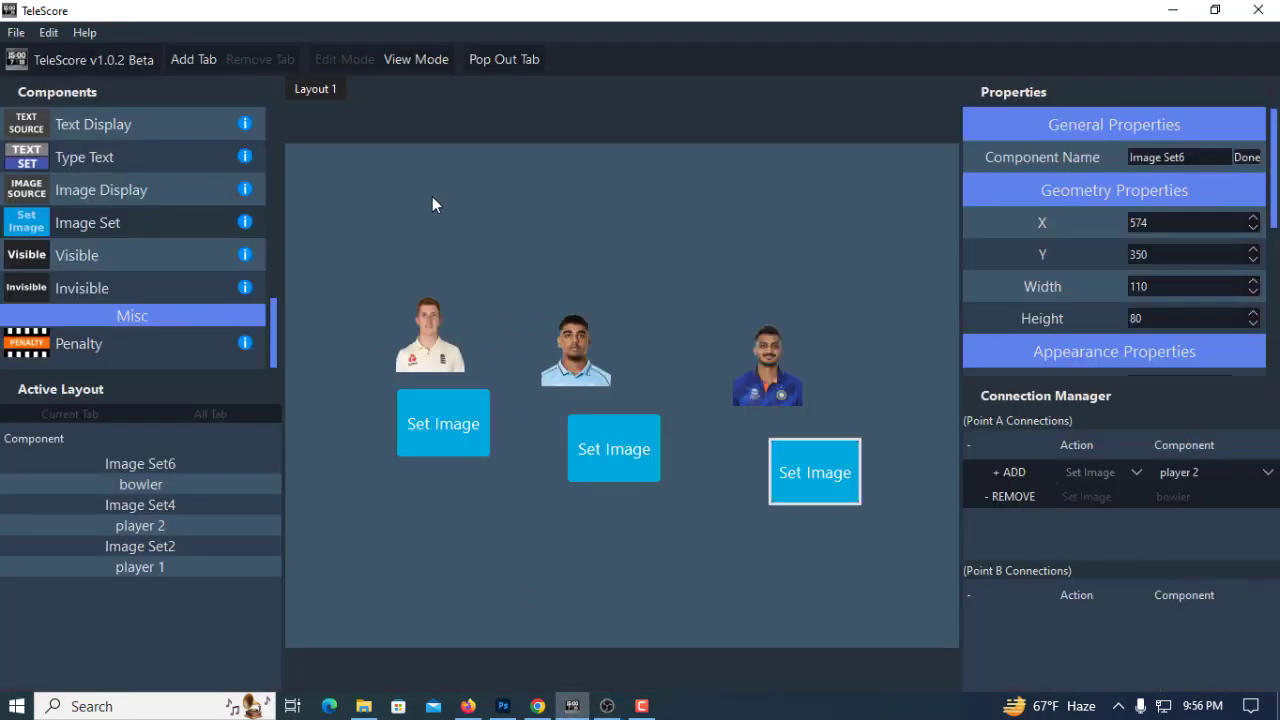
click(607, 706)
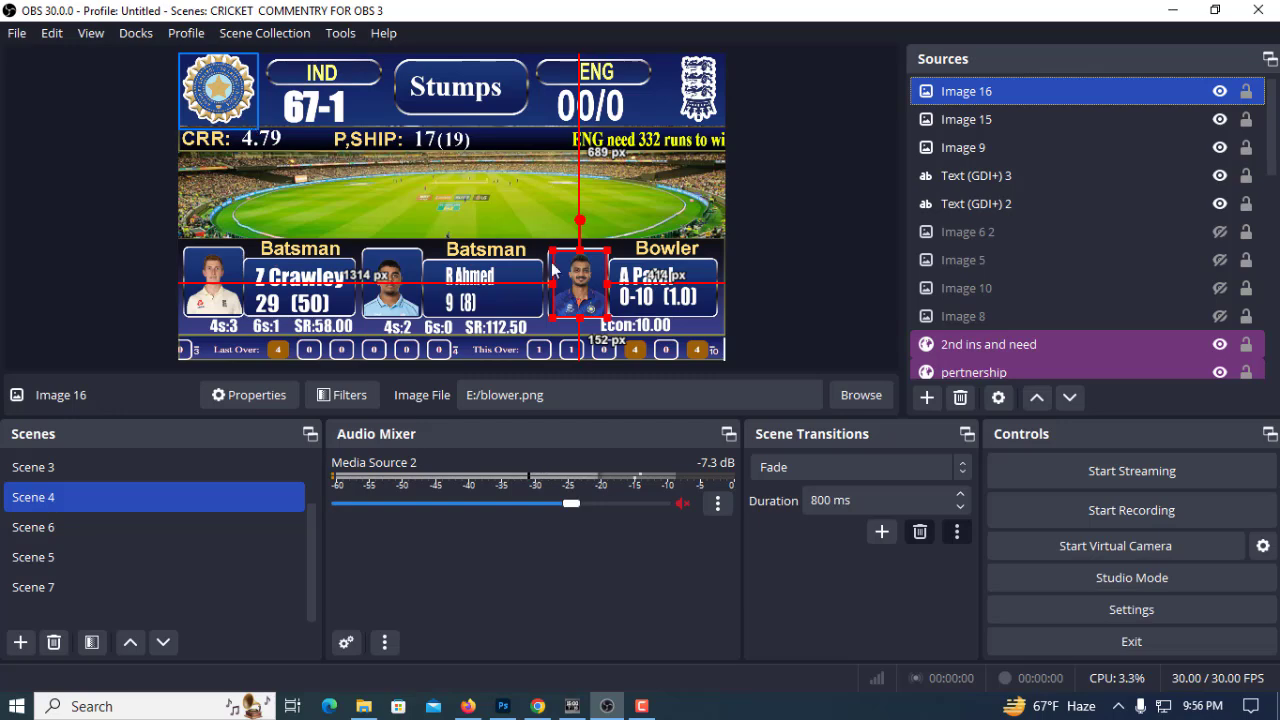
click(642, 706)
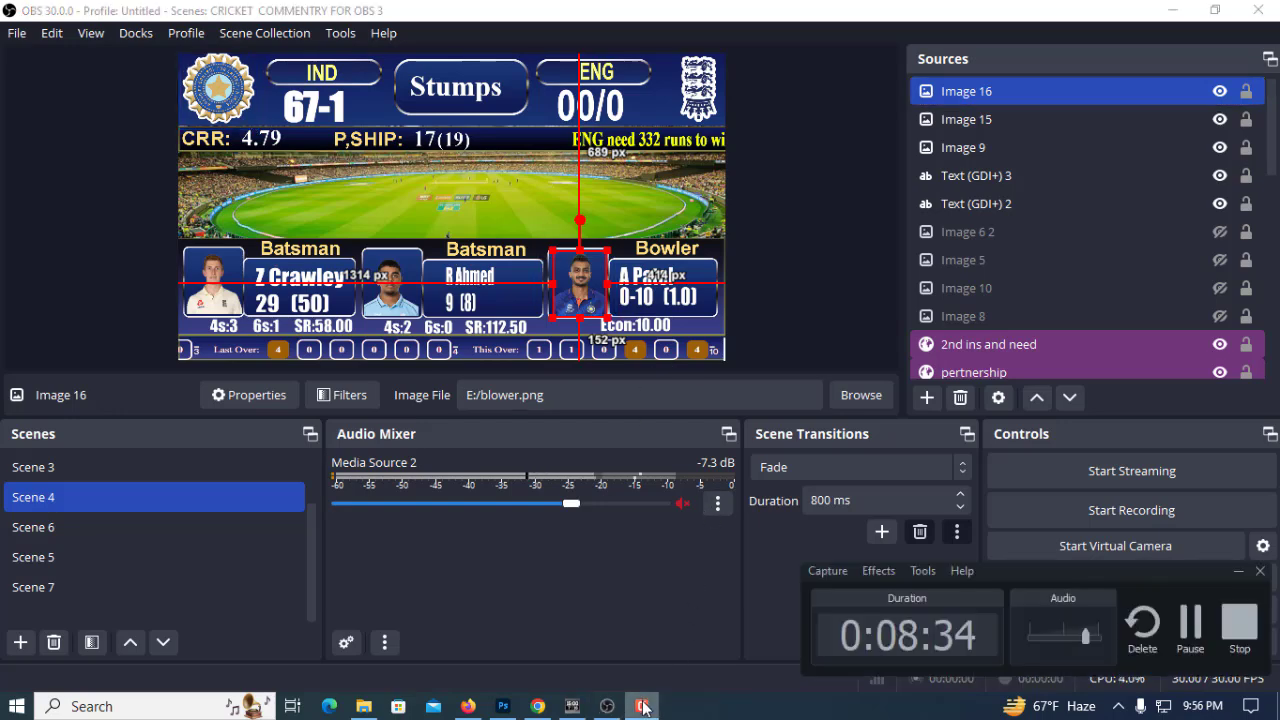